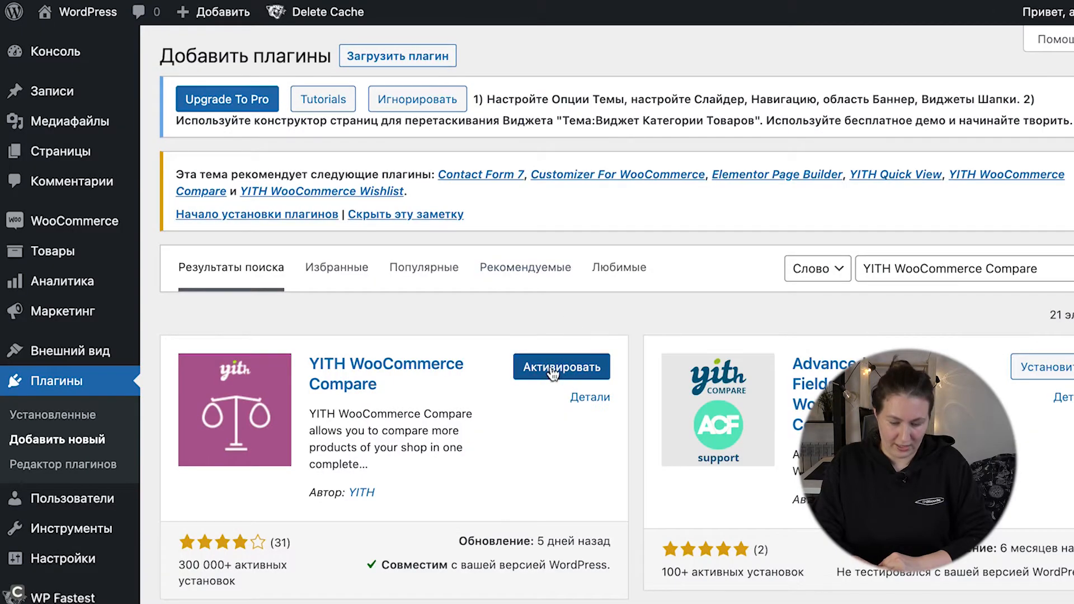
Step: Activate the YITH WooCommerce Compare plugin and open its settings
click(552, 374)
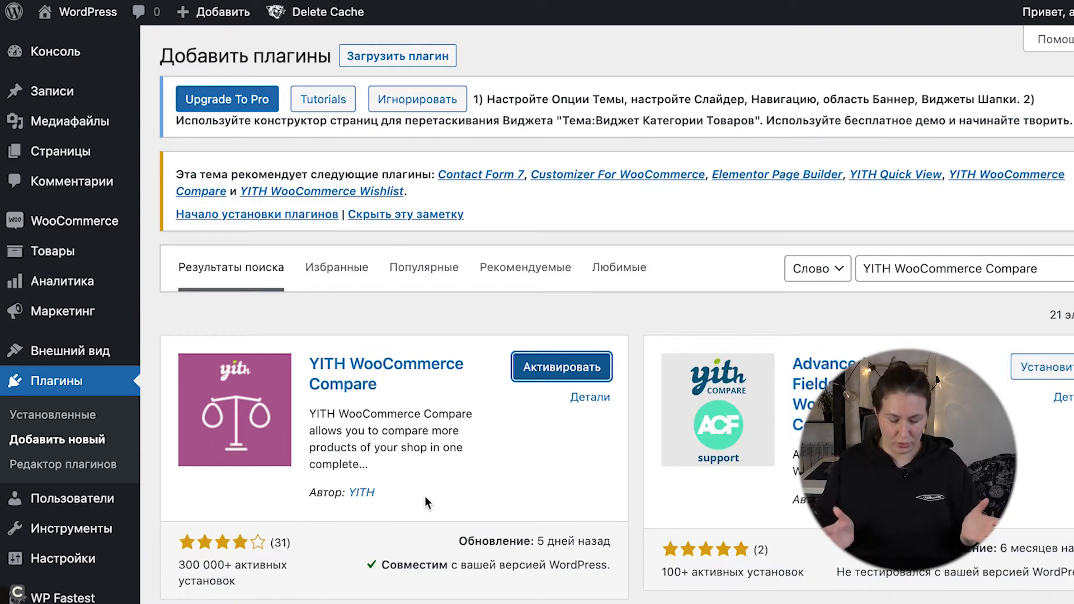
scroll(237, 484, down, 10)
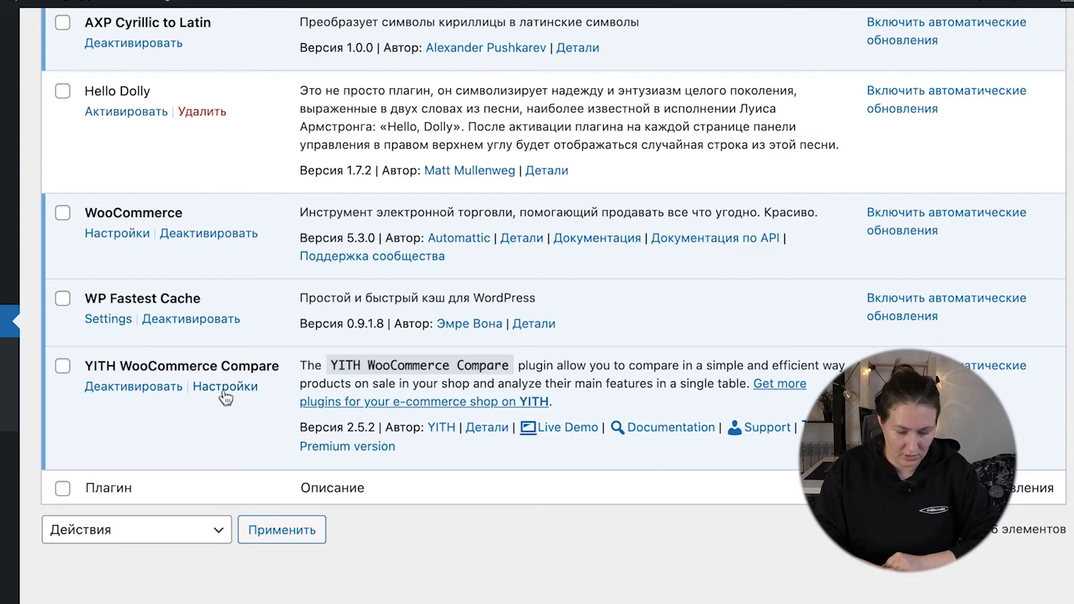
click(226, 388)
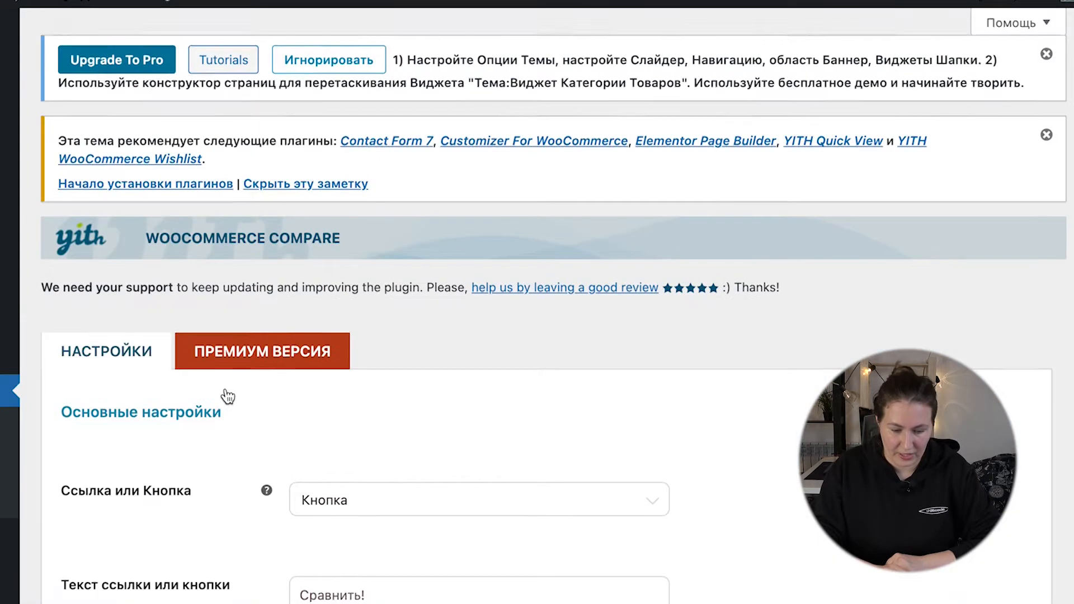
Step: Review the plugin's button and comparison table settings, keeping the comparison control as Кнопка, and save the options
scroll(248, 466, down, 5)
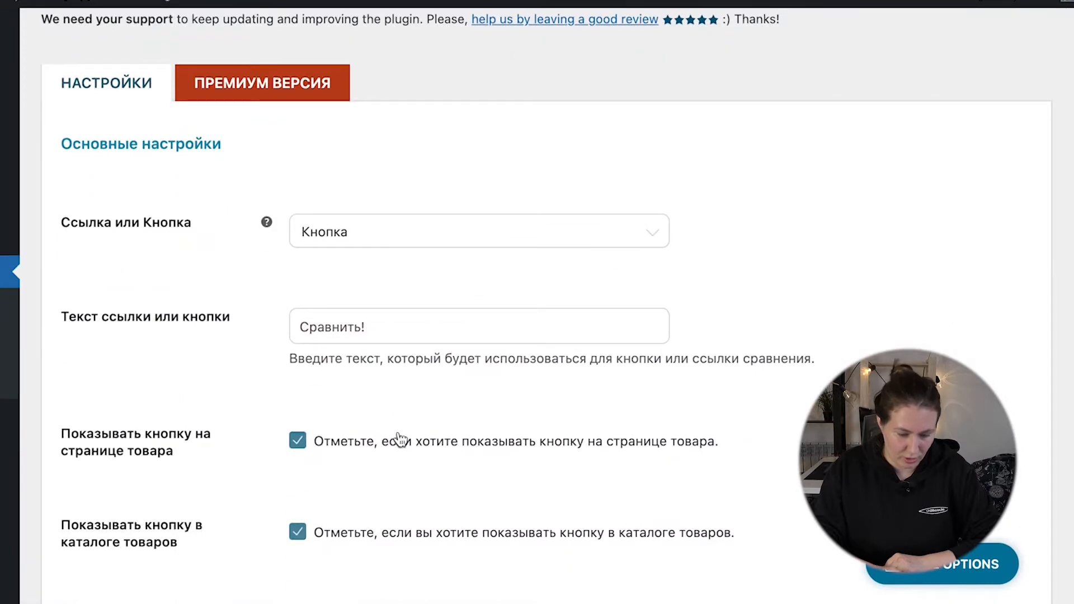
click(369, 231)
click(183, 286)
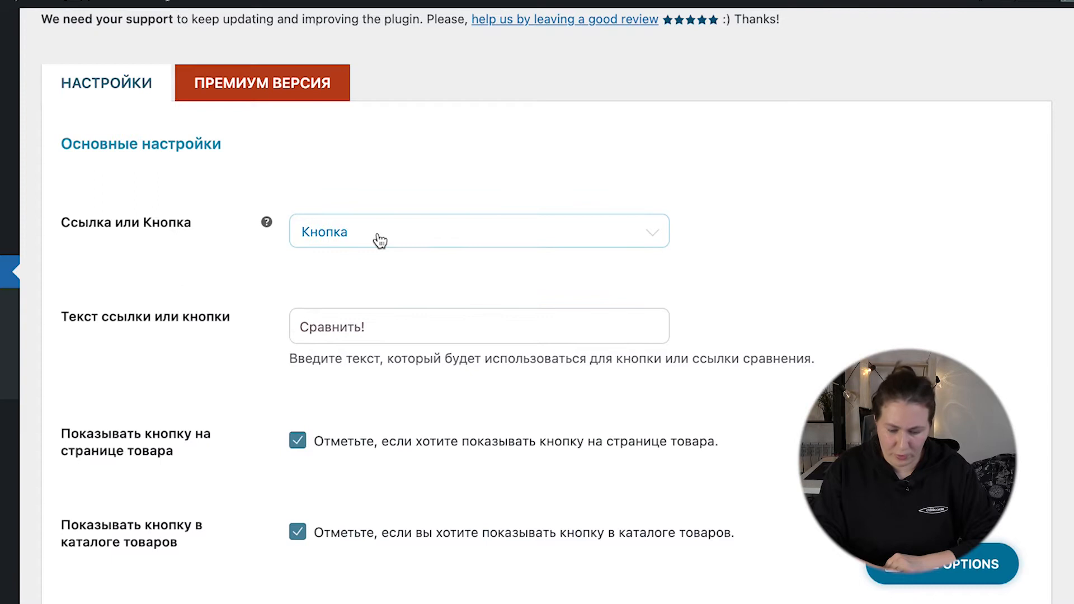
scroll(386, 329, down, 13)
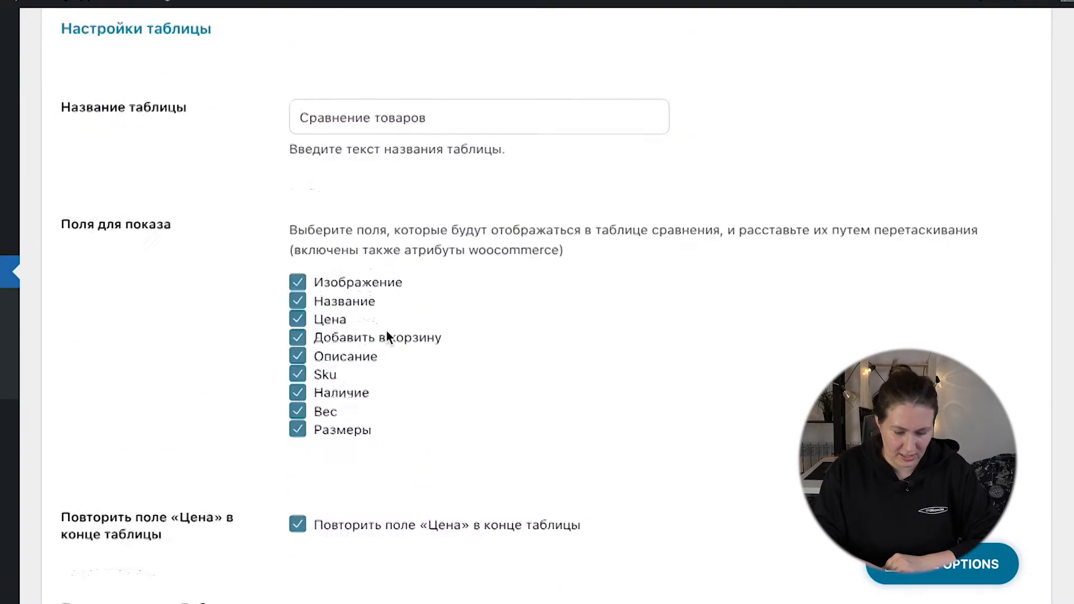
scroll(390, 338, down, 3)
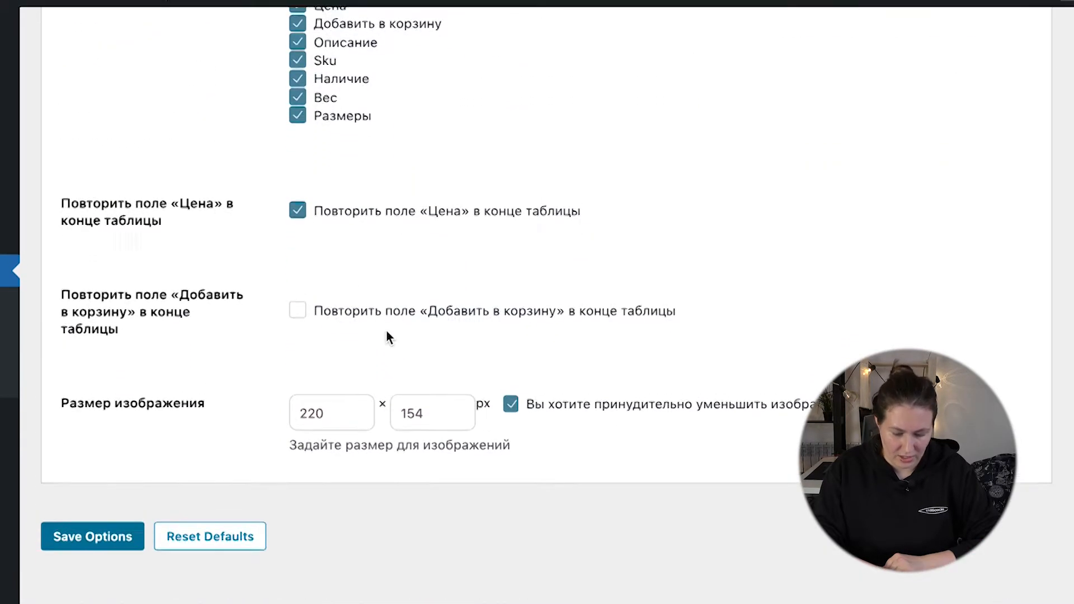
click(91, 541)
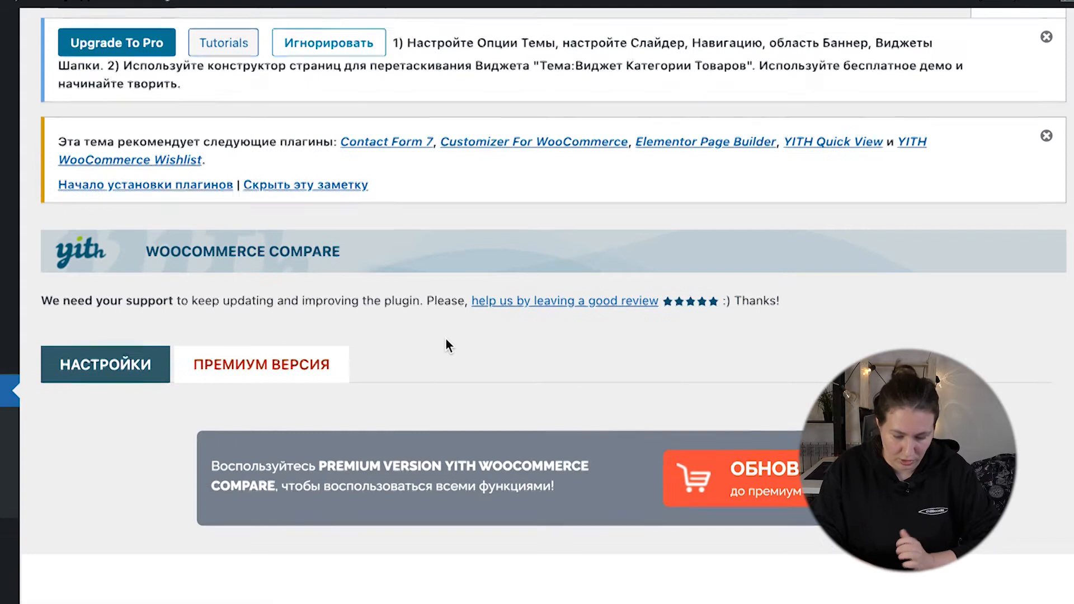
Step: Examine the feature overview of YITH WooCommerce Compare's premium version and return to the plugin's own settings
scroll(445, 339, down, 10)
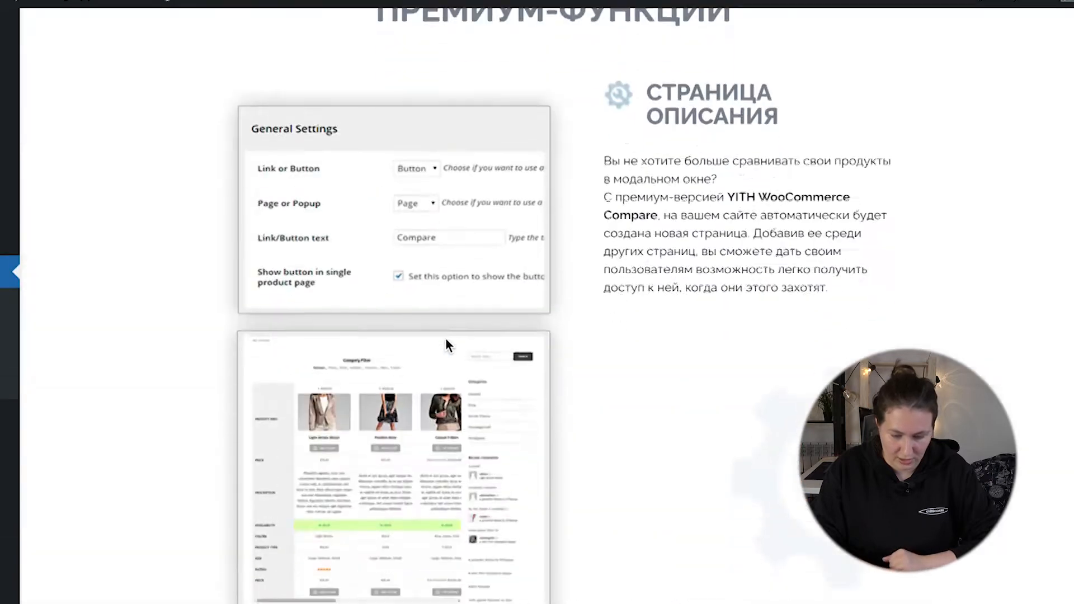
scroll(445, 339, down, 2)
scroll(445, 339, up, 2)
scroll(445, 340, down, 2)
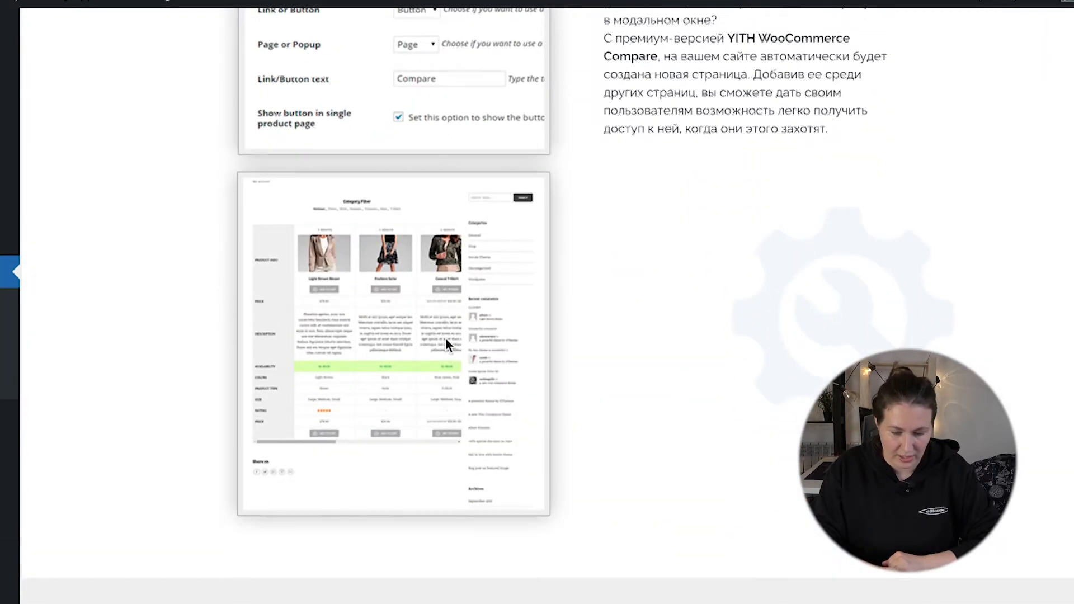
scroll(445, 338, down, 20)
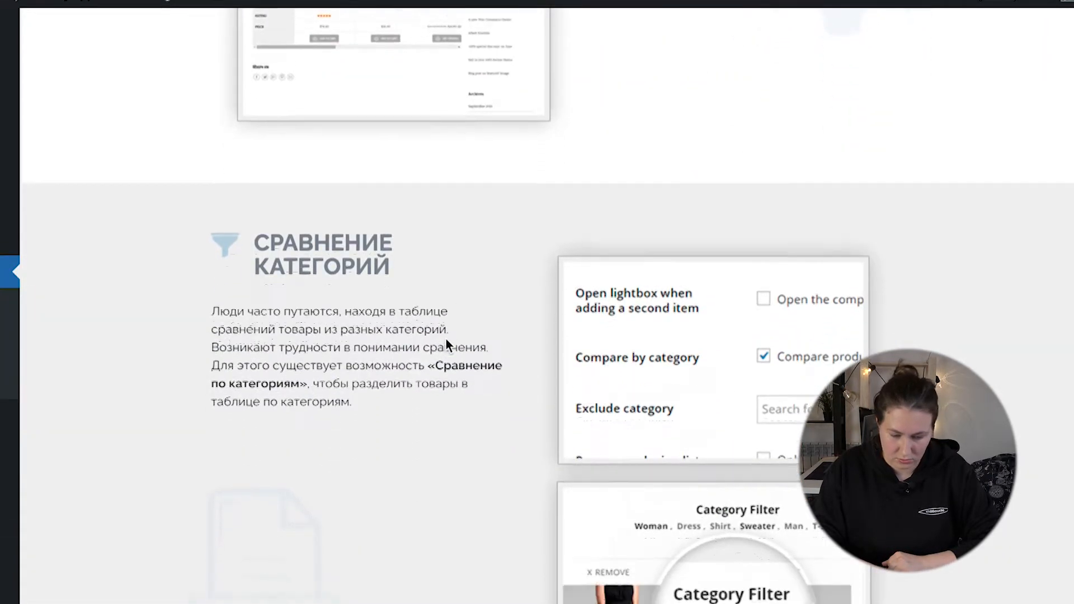
scroll(445, 339, up, 4)
scroll(446, 340, up, 1)
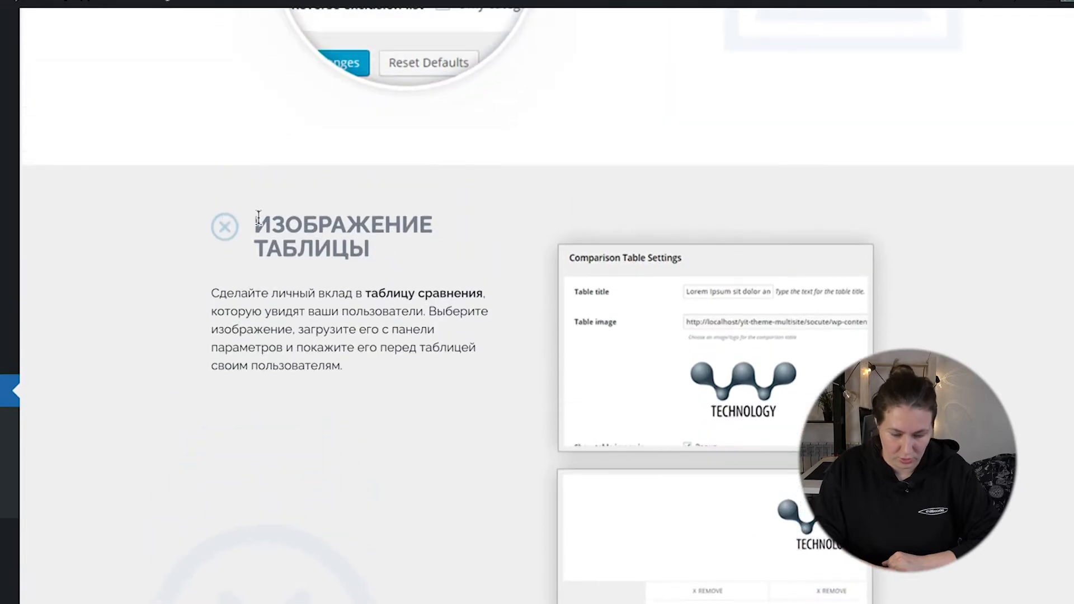
scroll(288, 304, down, 15)
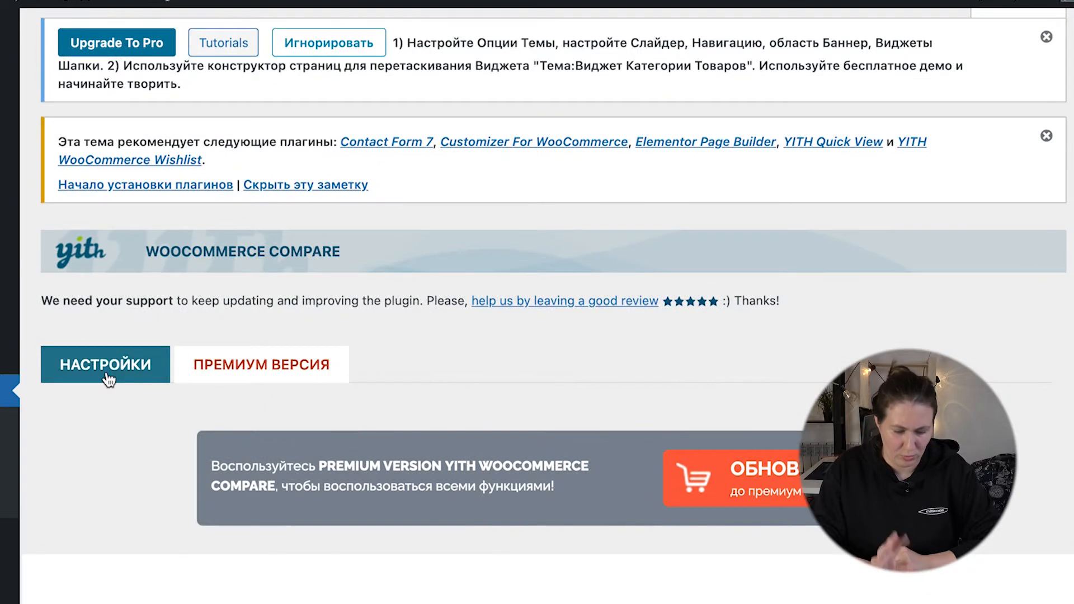
click(108, 381)
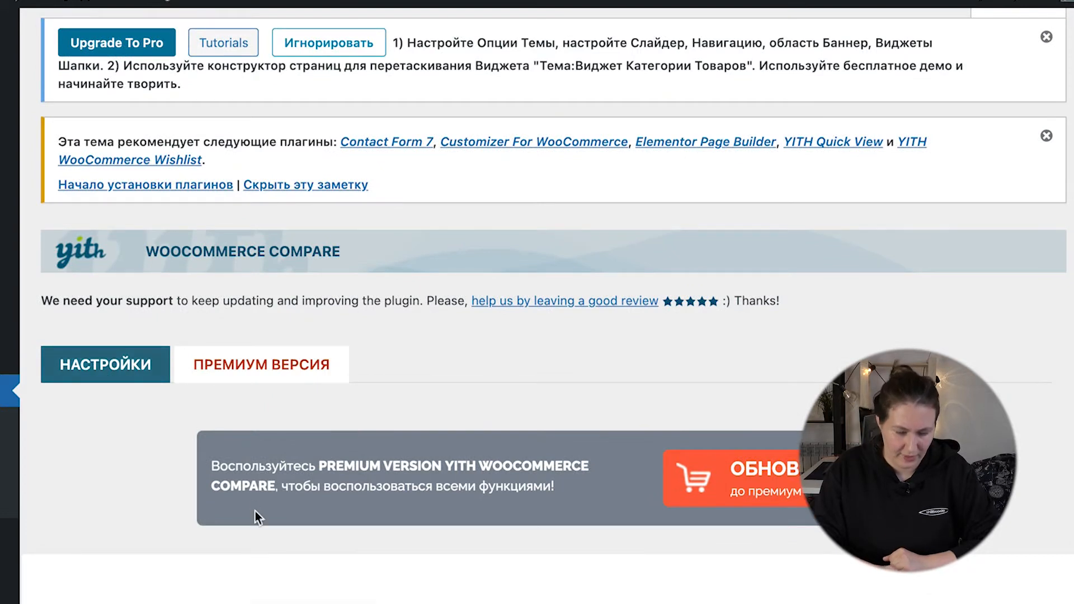
scroll(672, 373, down, 4)
scroll(673, 371, down, 1)
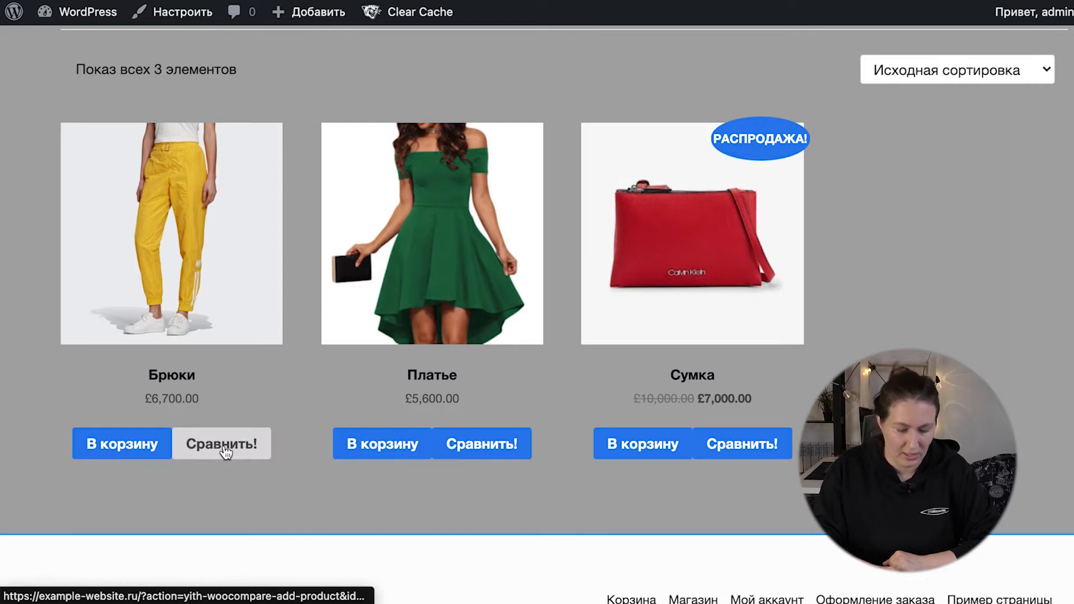
Step: Add the Брюки product to the comparison from the store catalogue, look through the comparison table and close it
click(228, 451)
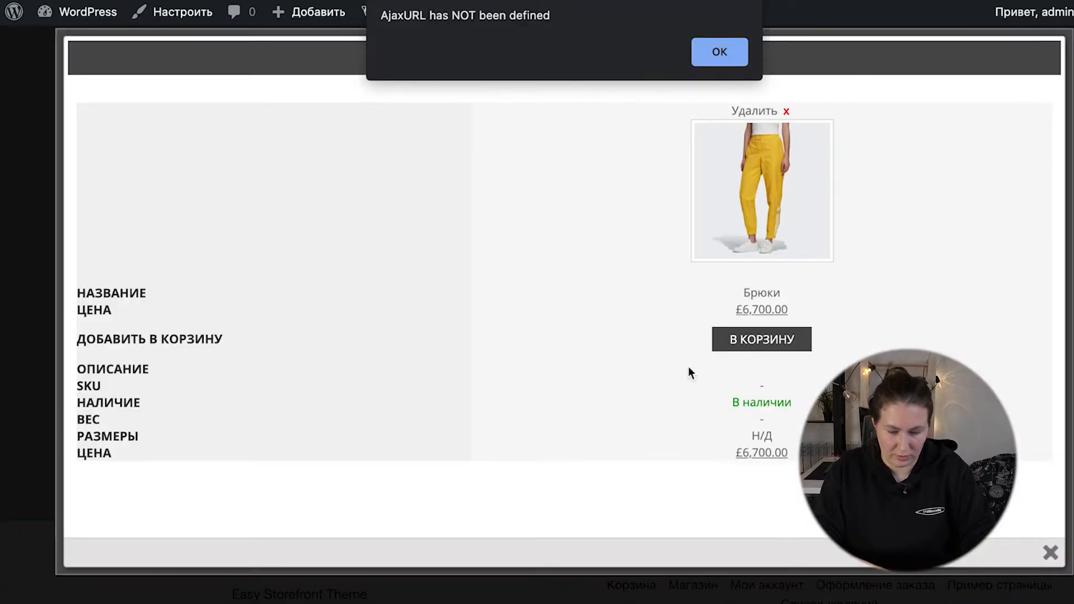
click(719, 51)
scroll(780, 323, down, 3)
scroll(780, 323, up, 3)
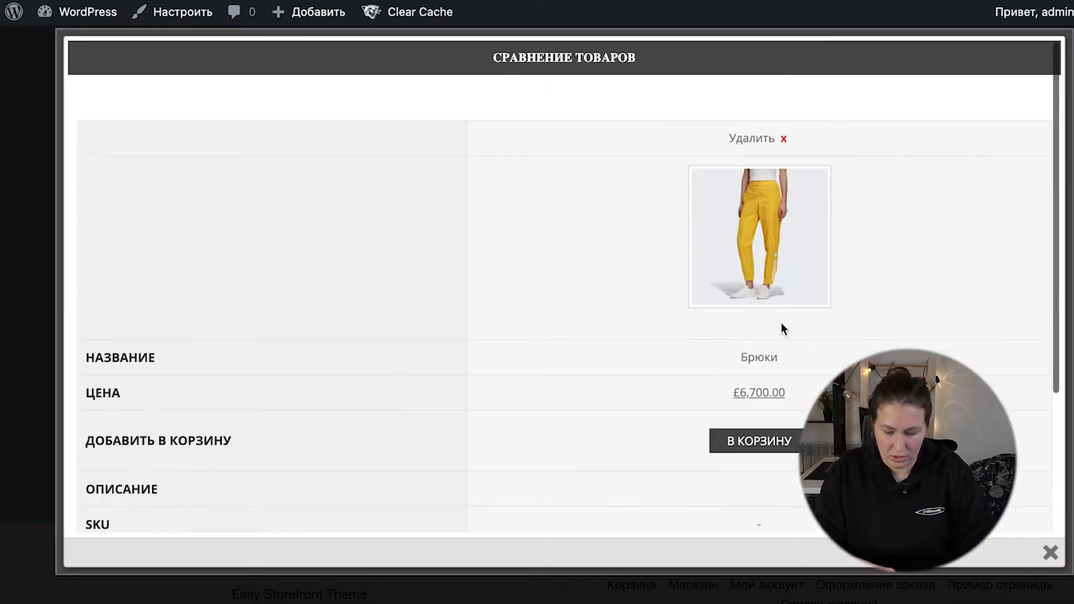
click(1050, 554)
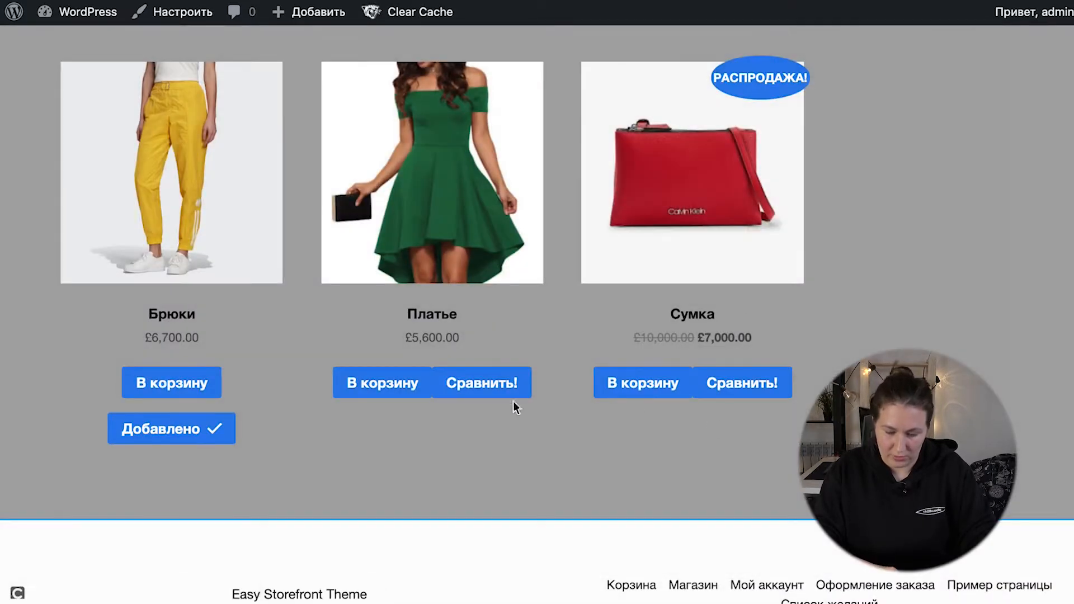
Step: Add the Платье product to the comparison, compare its characteristics with those of Брюки, and close the table
click(488, 390)
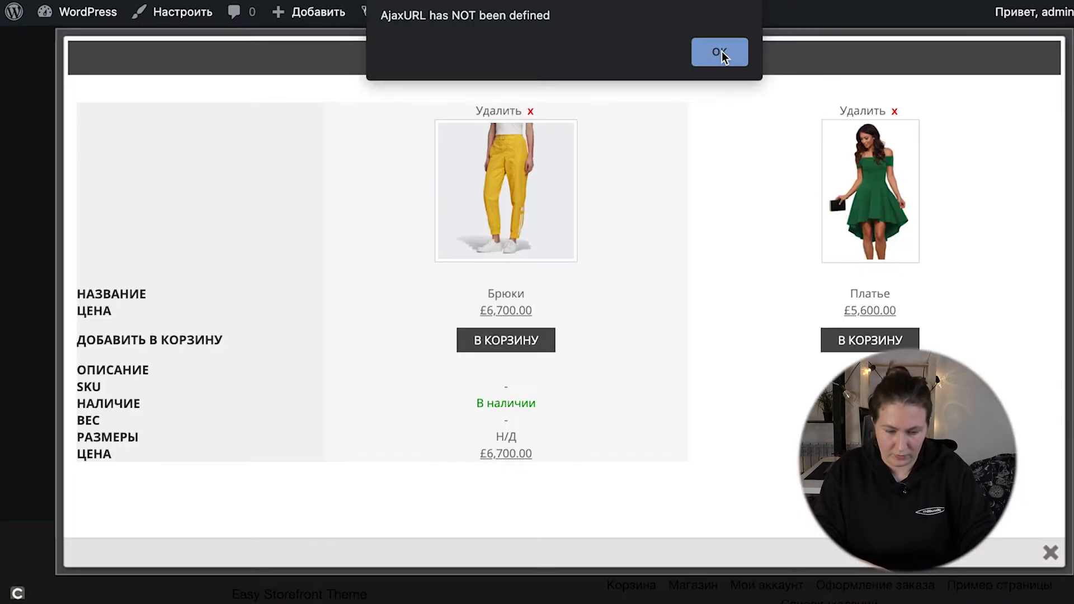
click(722, 50)
scroll(713, 313, down, 3)
scroll(712, 314, up, 5)
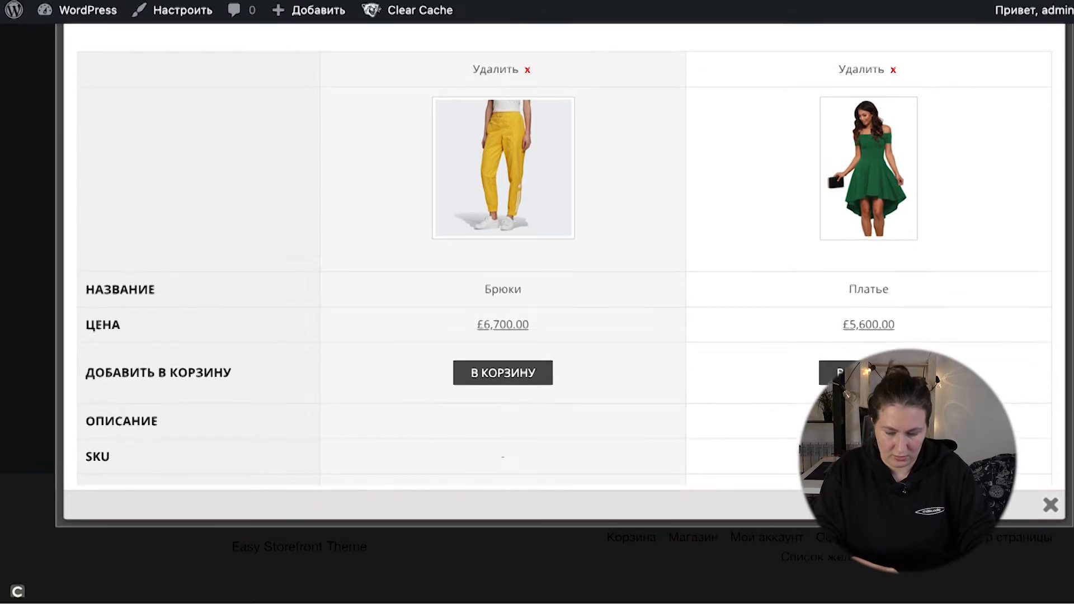
scroll(746, 428, down, 3)
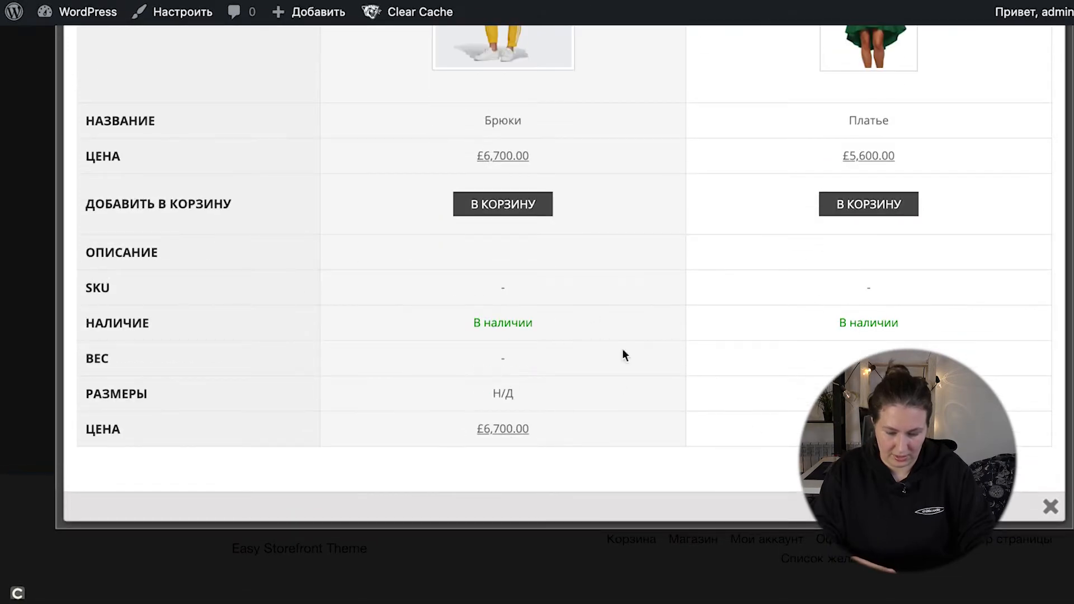
scroll(638, 336, up, 4)
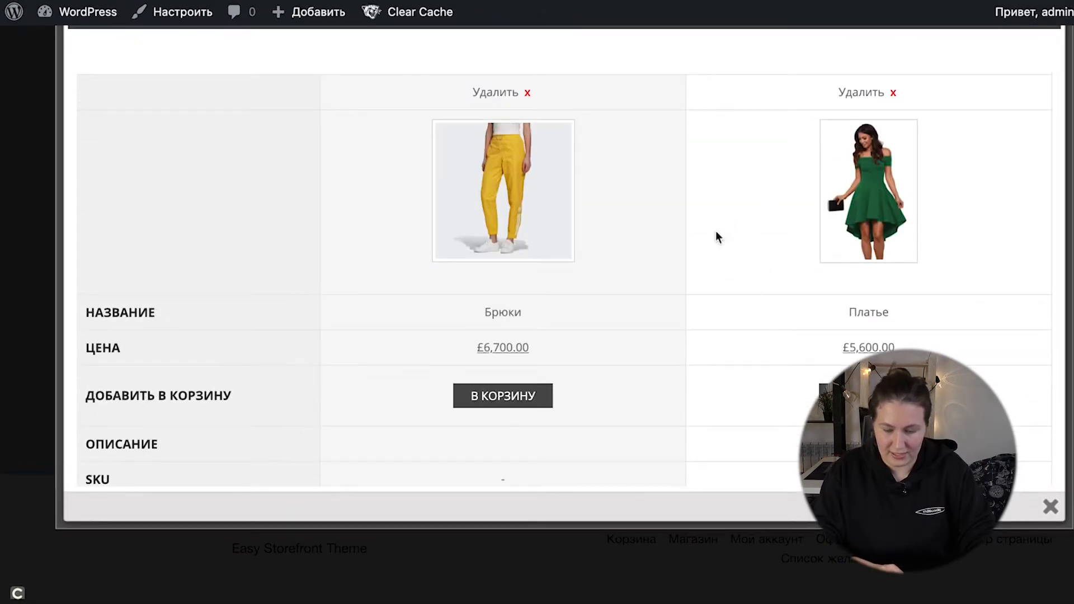
scroll(711, 252, down, 3)
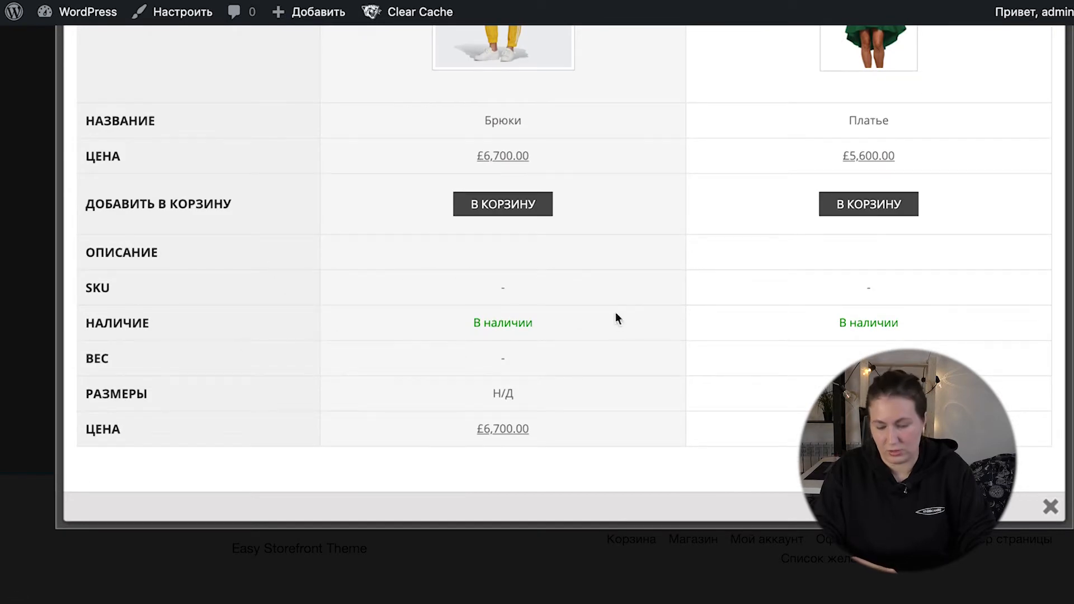
scroll(616, 318, up, 4)
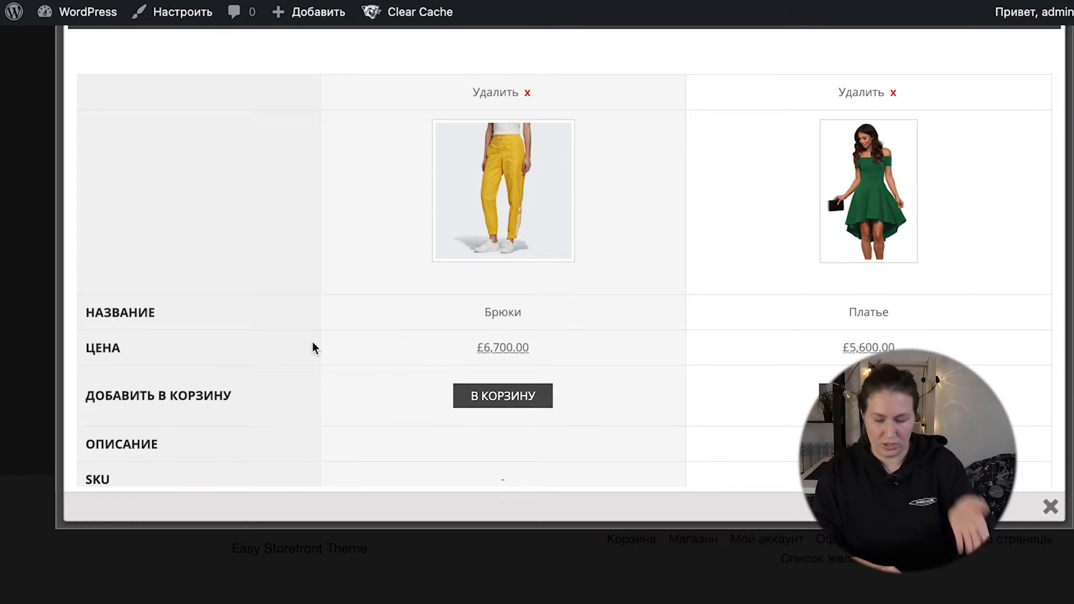
scroll(544, 415, down, 3)
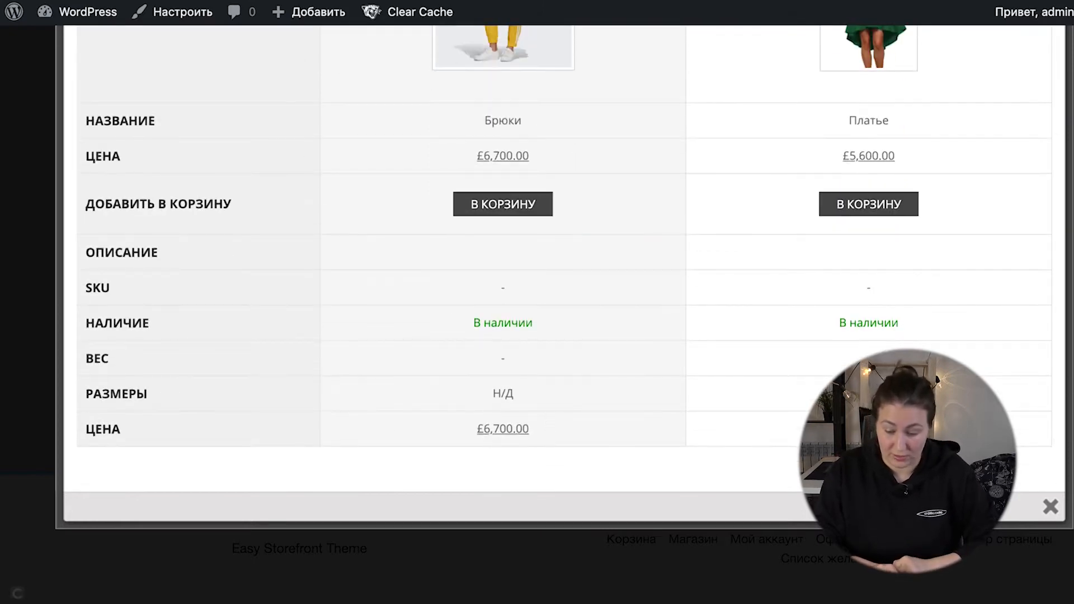
click(1050, 506)
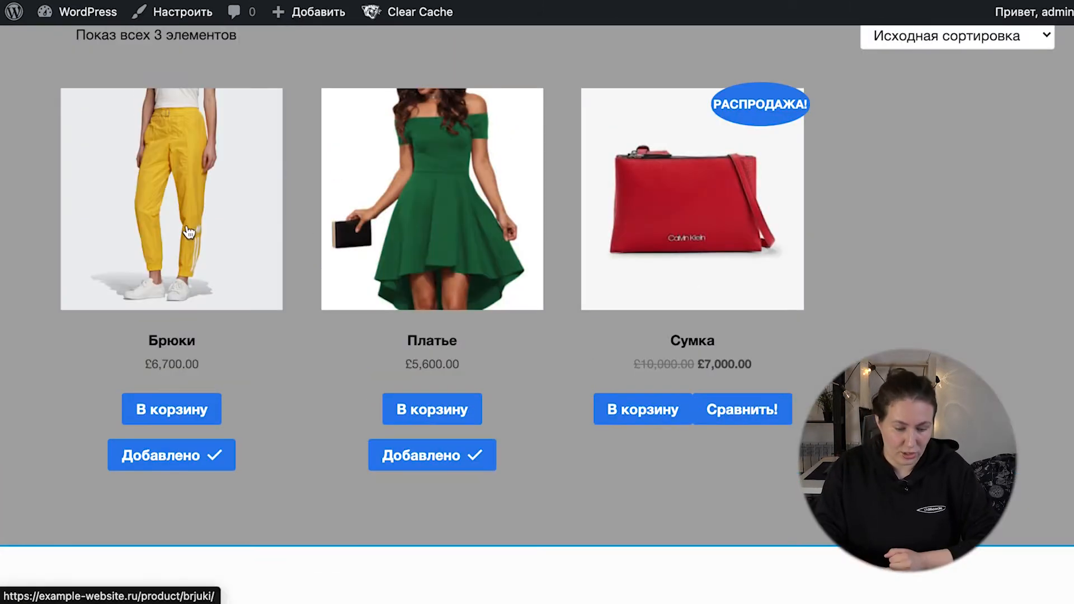
Step: Open the Брюки product page and check the comparison button there
click(192, 252)
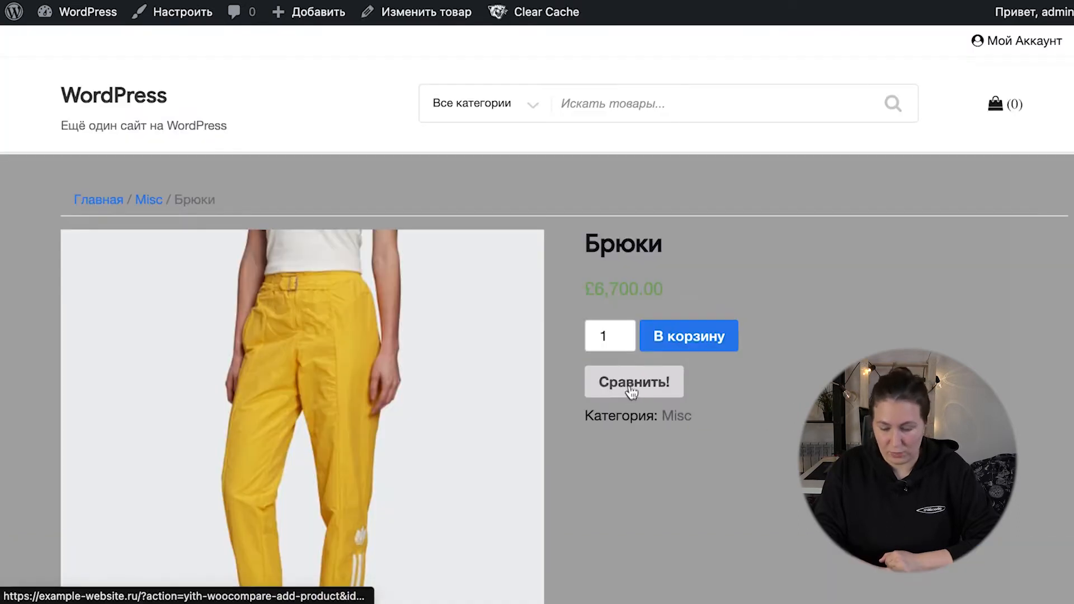
click(630, 391)
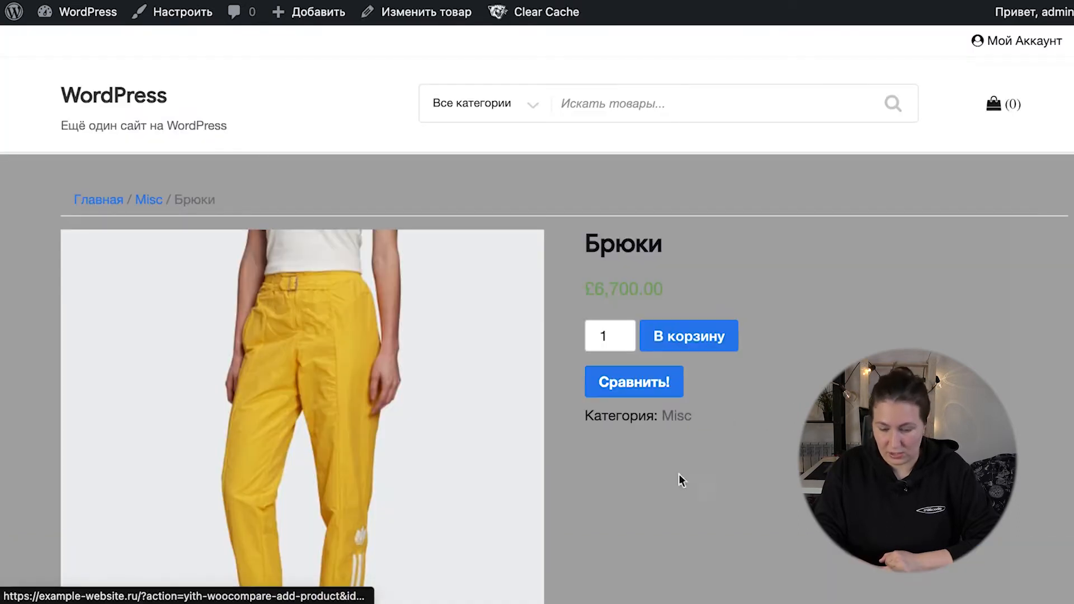
scroll(679, 475, down, 10)
scroll(621, 429, up, 10)
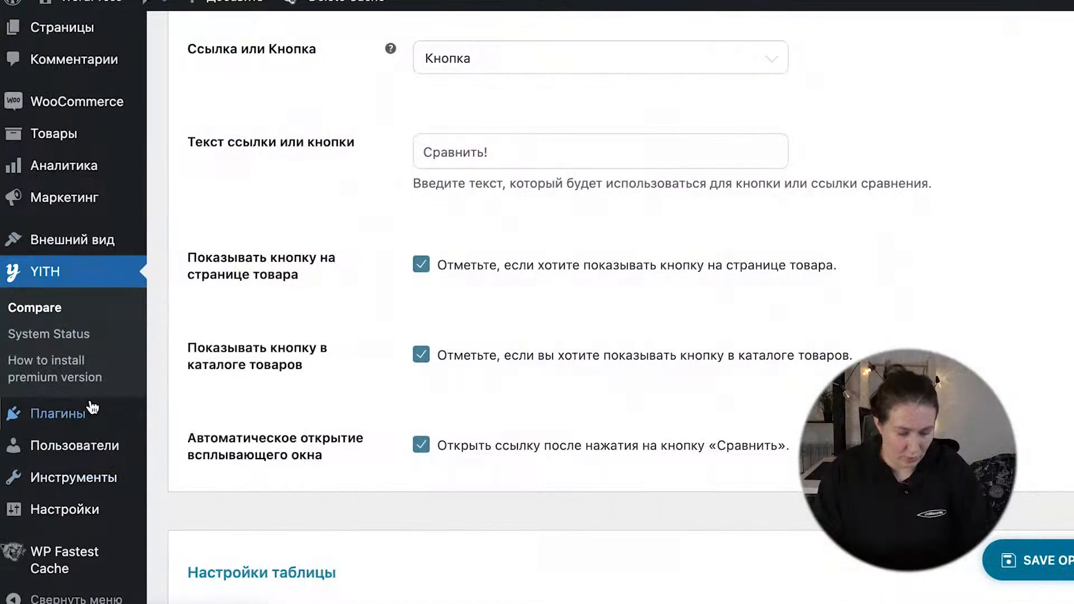
Step: Search the plugin catalogue for "Art WooCommerce Order One Click" and install that plugin
mouse_move(81, 425)
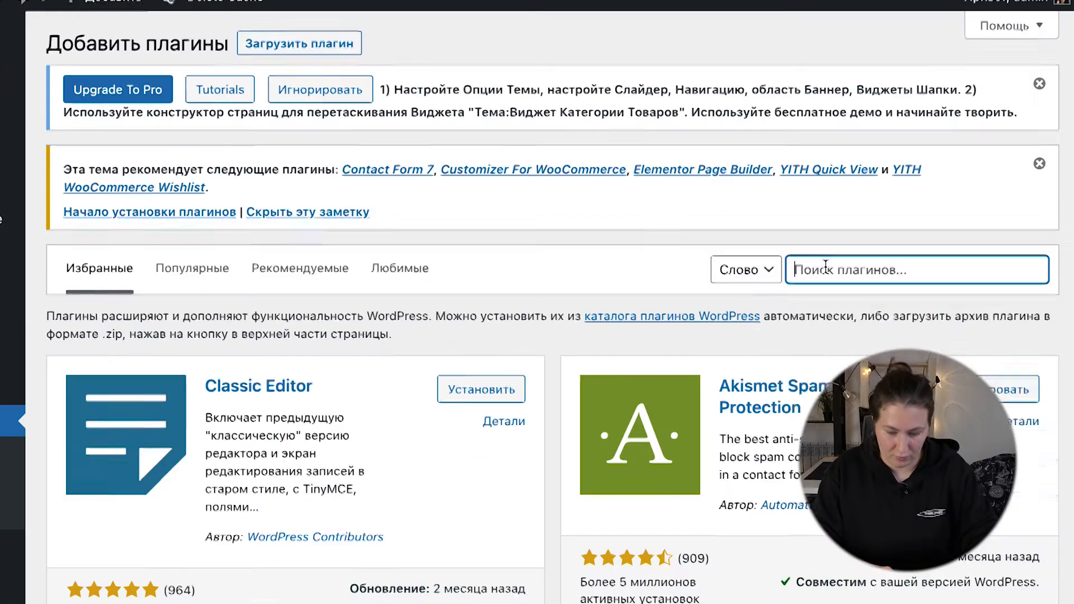
click(826, 270)
text(Art WooCommerce Order One Click)
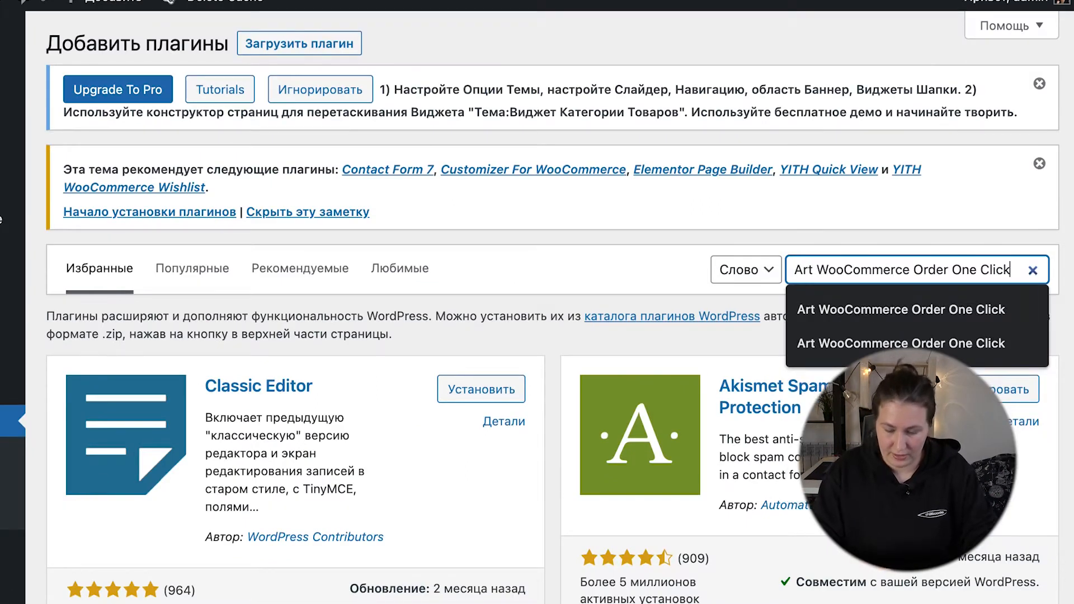
scroll(503, 238, down, 2)
click(477, 274)
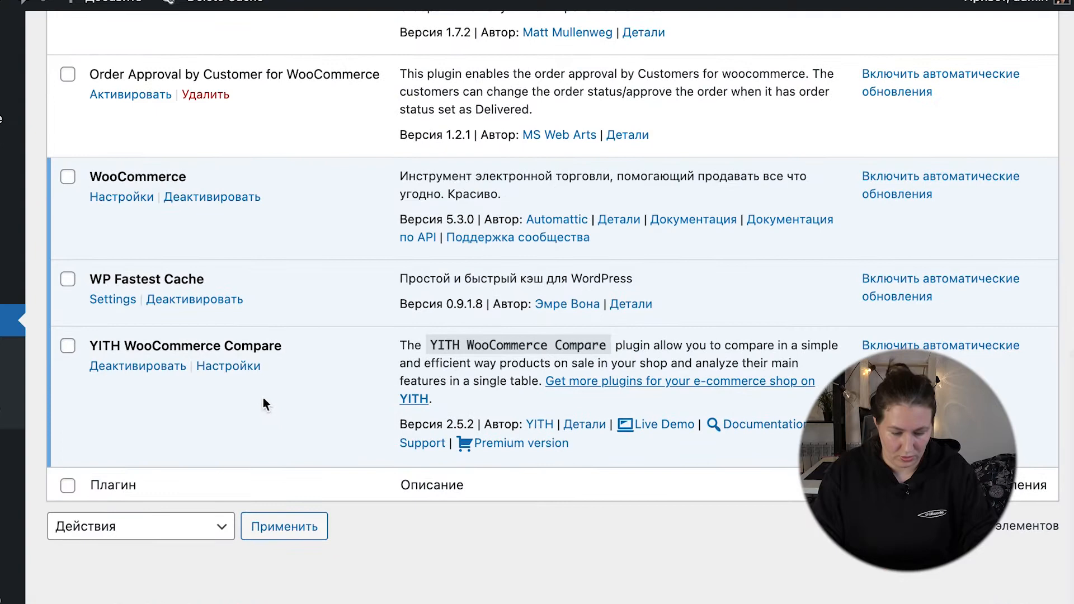
Step: Activate the Order Approval by Customer for WooCommerce plugin and try to activate Art WooCommerce Order One Click
scroll(285, 324, up, 2)
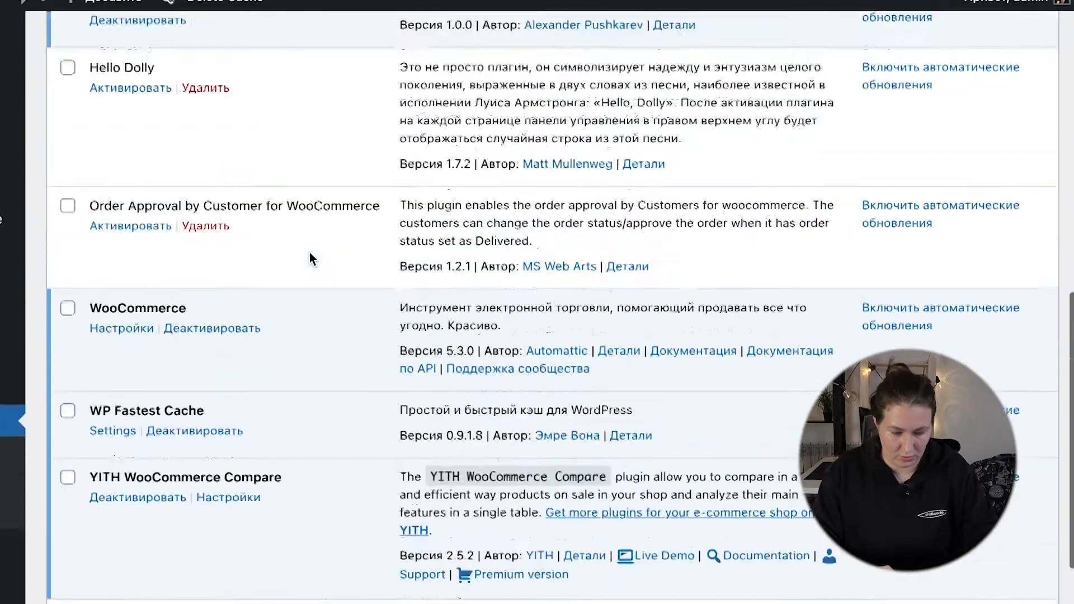
scroll(310, 252, up, 1)
click(130, 290)
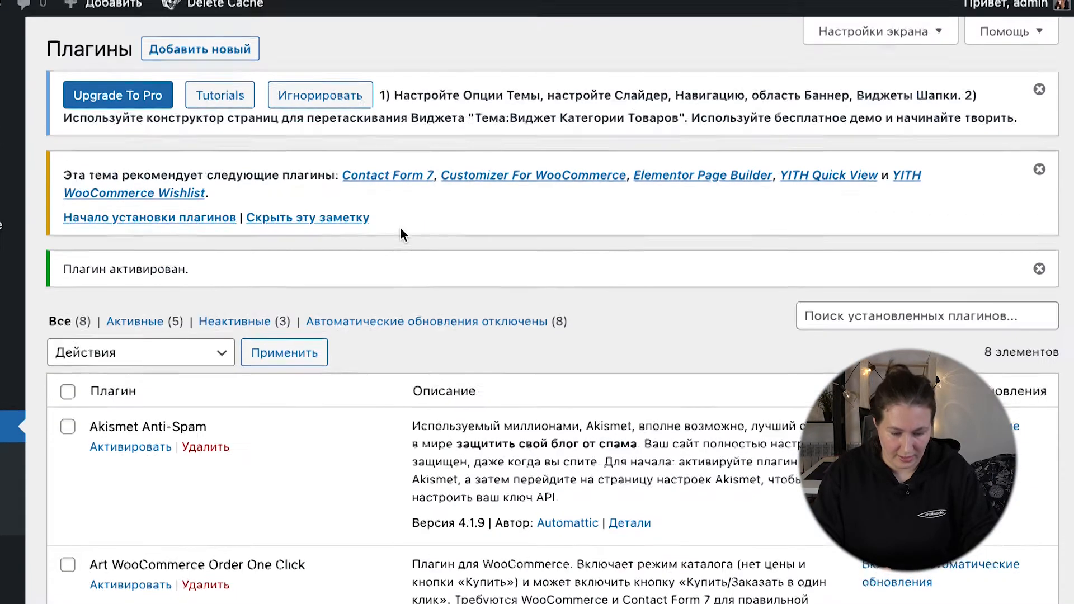
scroll(401, 229, down, 12)
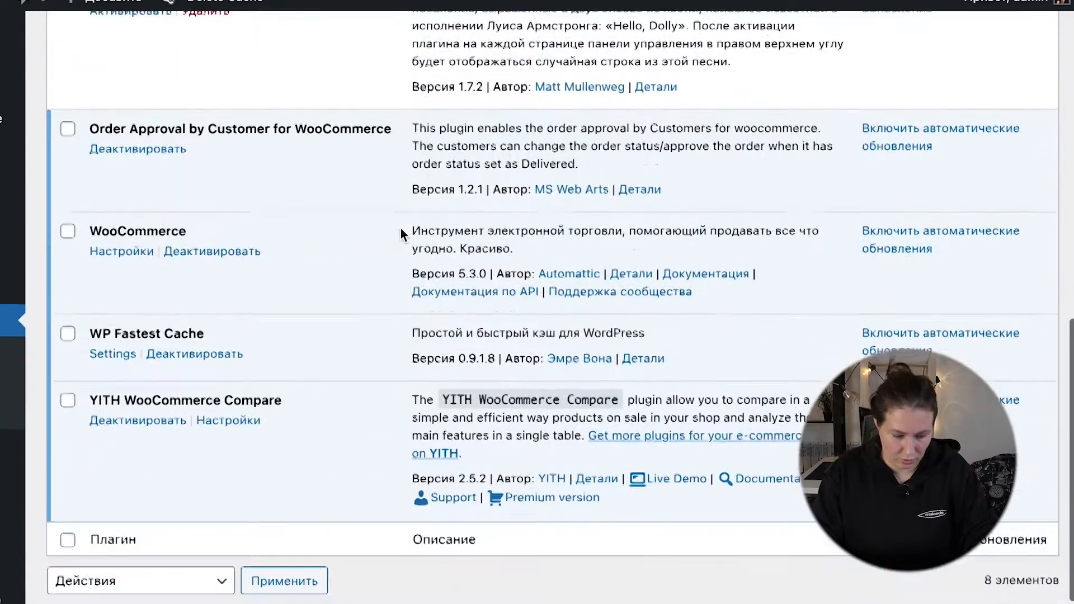
scroll(401, 229, up, 12)
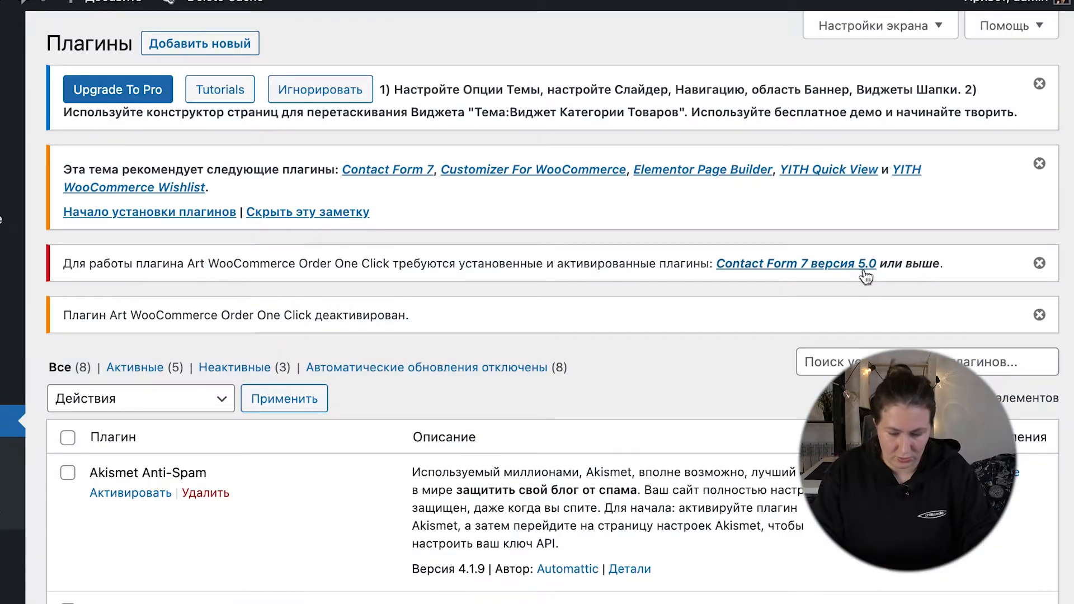
Step: View the details of the required Contact Form 7 plugin, install it, and find it among the inactive plugins
click(808, 269)
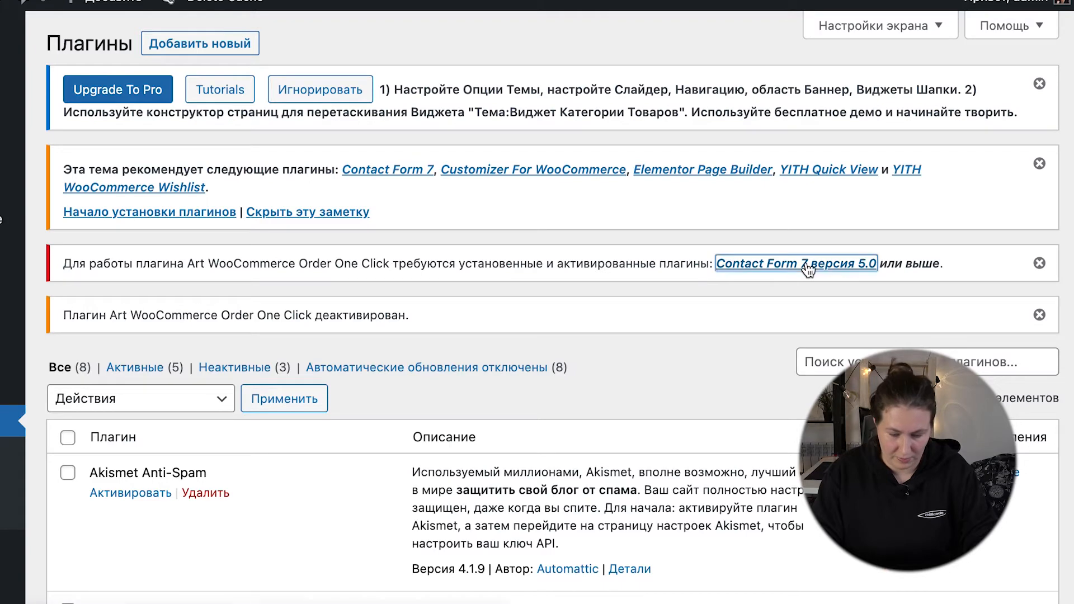
scroll(415, 448, up, 3)
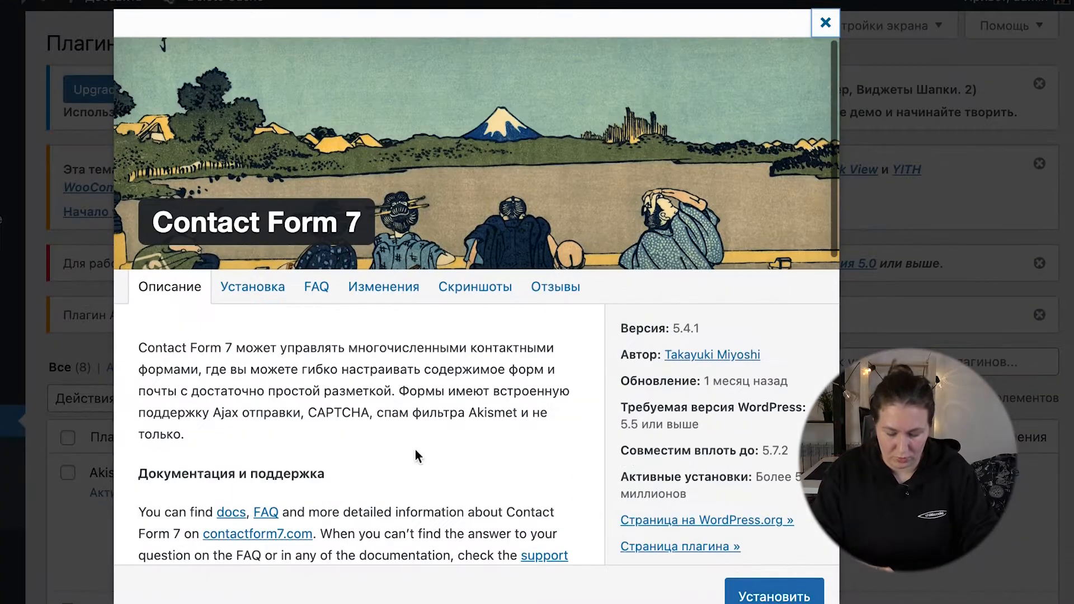
key(Escape)
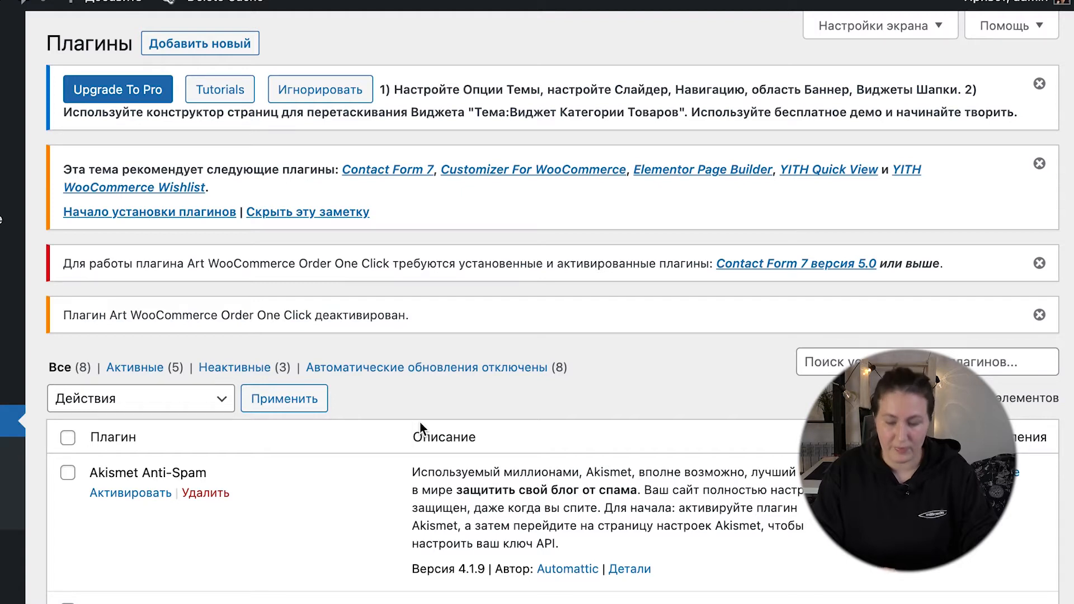
scroll(128, 314, down, 6)
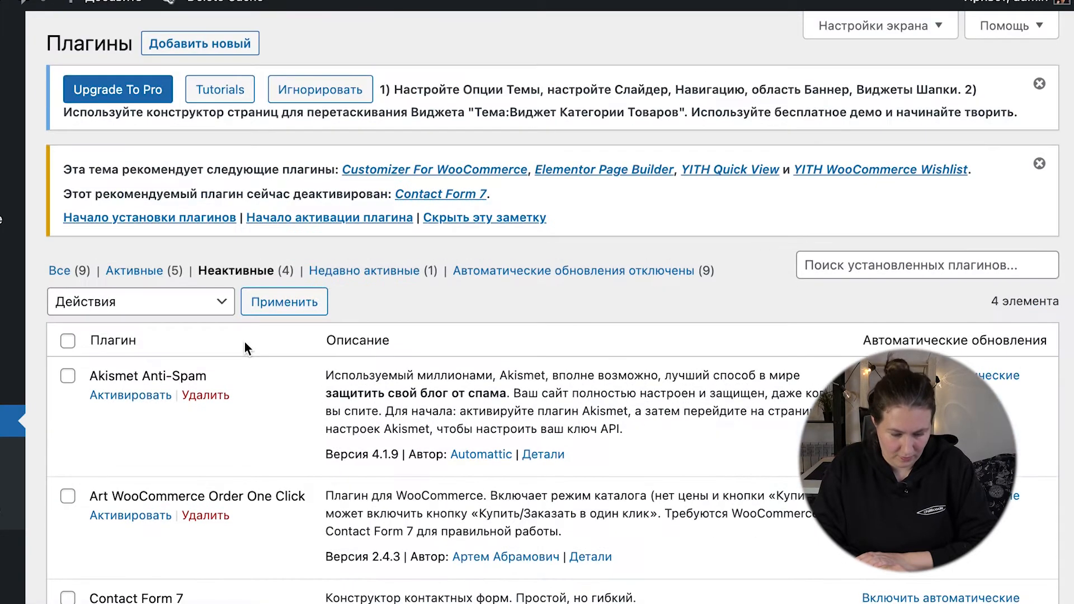
scroll(244, 341, down, 4)
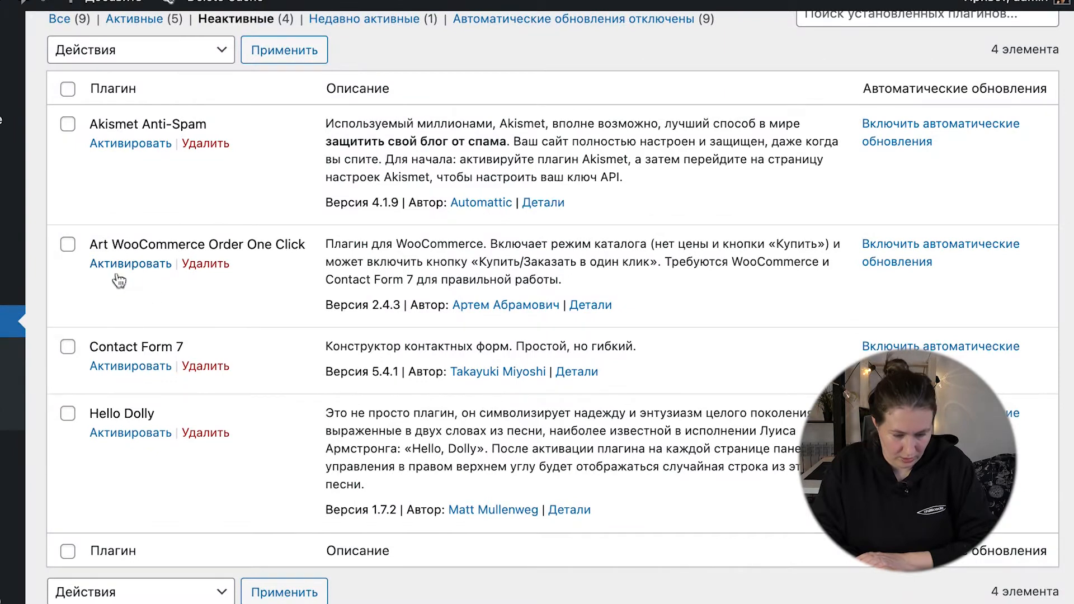
Step: Activate the Contact Form 7 plugin and the Art WooCommerce Order One Click plugin
click(122, 367)
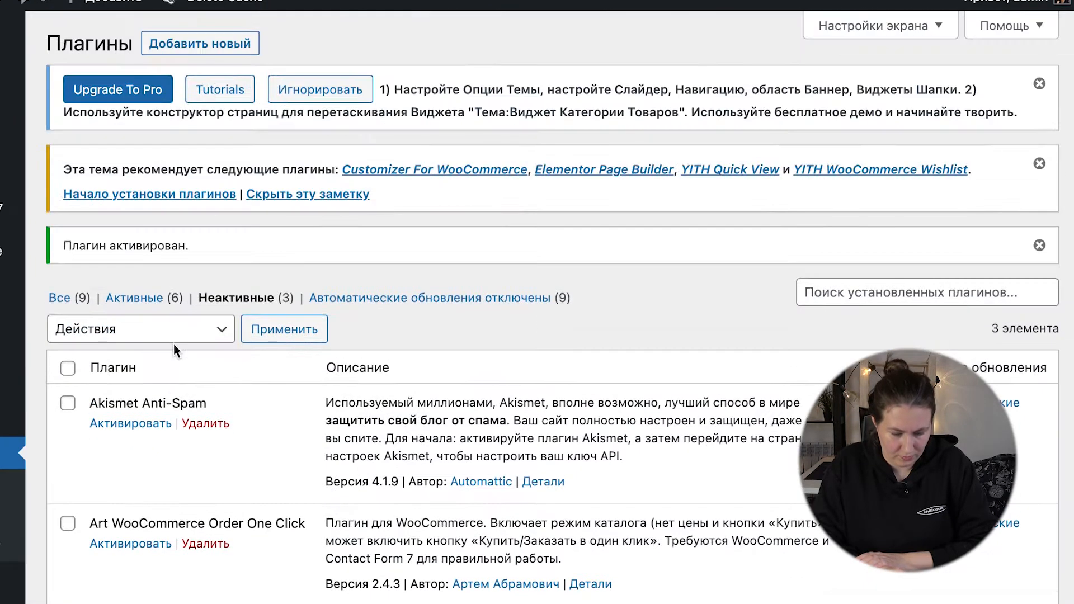
scroll(169, 439, down, 3)
click(130, 364)
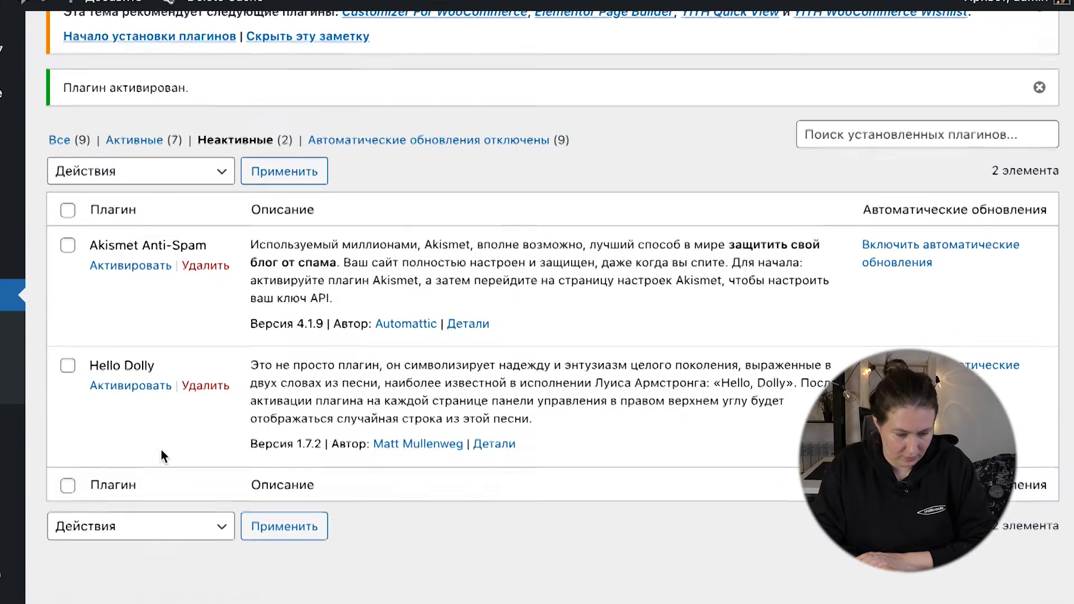
Step: List the active plugins and open the settings of Art WooCommerce Order One Click
click(144, 140)
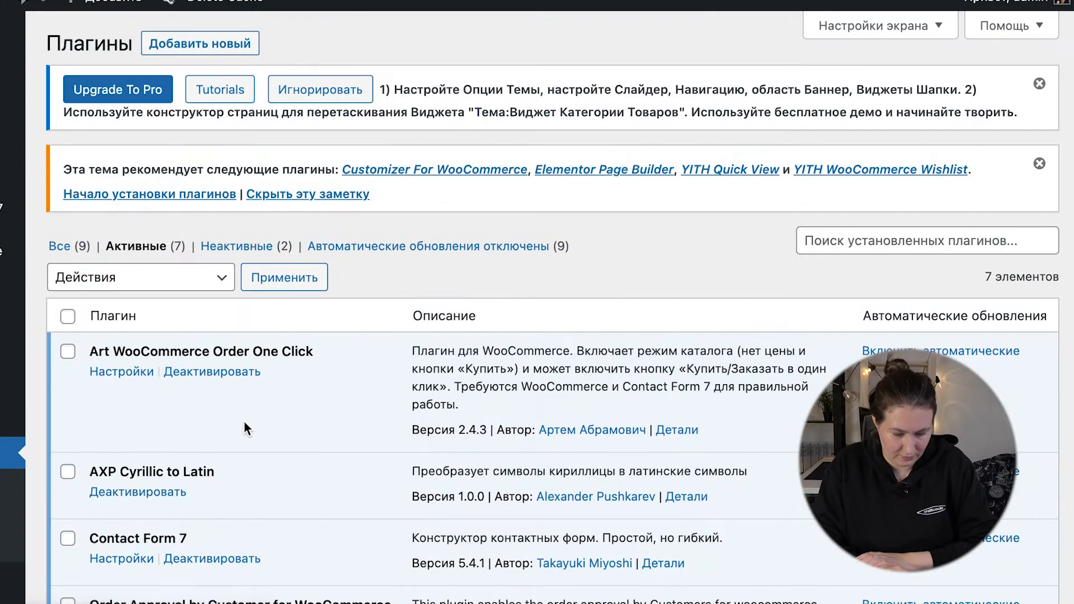
scroll(243, 422, down, 3)
scroll(244, 421, up, 5)
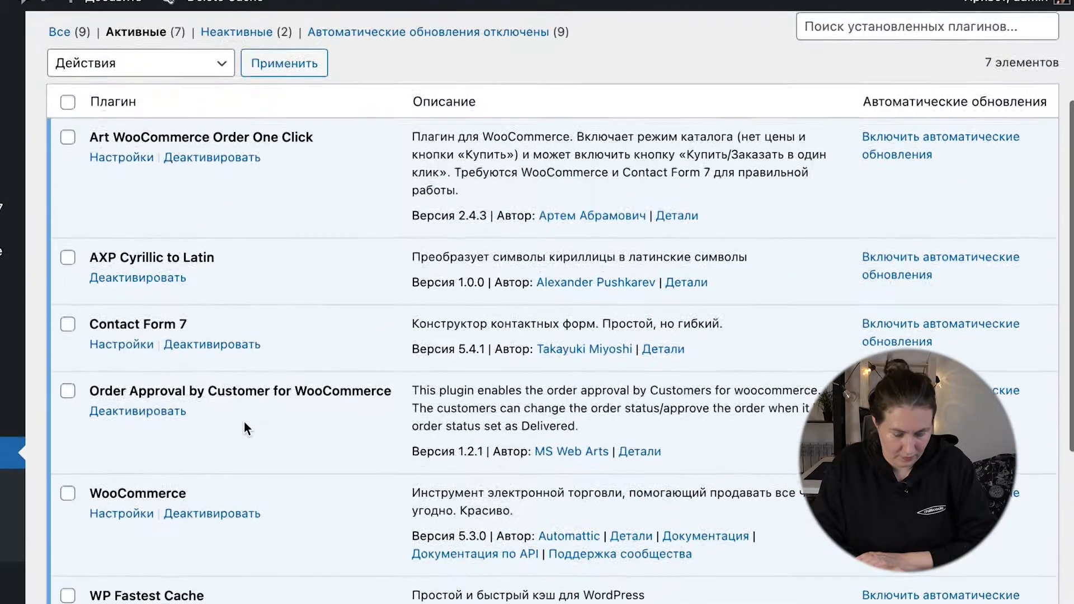
click(120, 141)
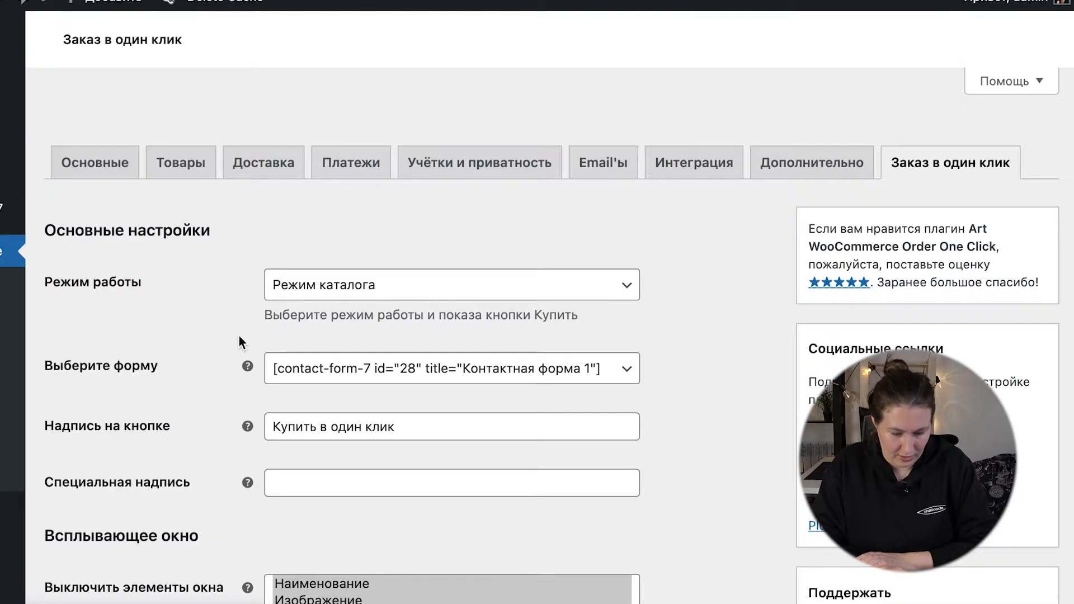
Step: Examine the one-click order settings, including operating mode, form, button label, popup elements and order creation options
scroll(240, 335, down, 10)
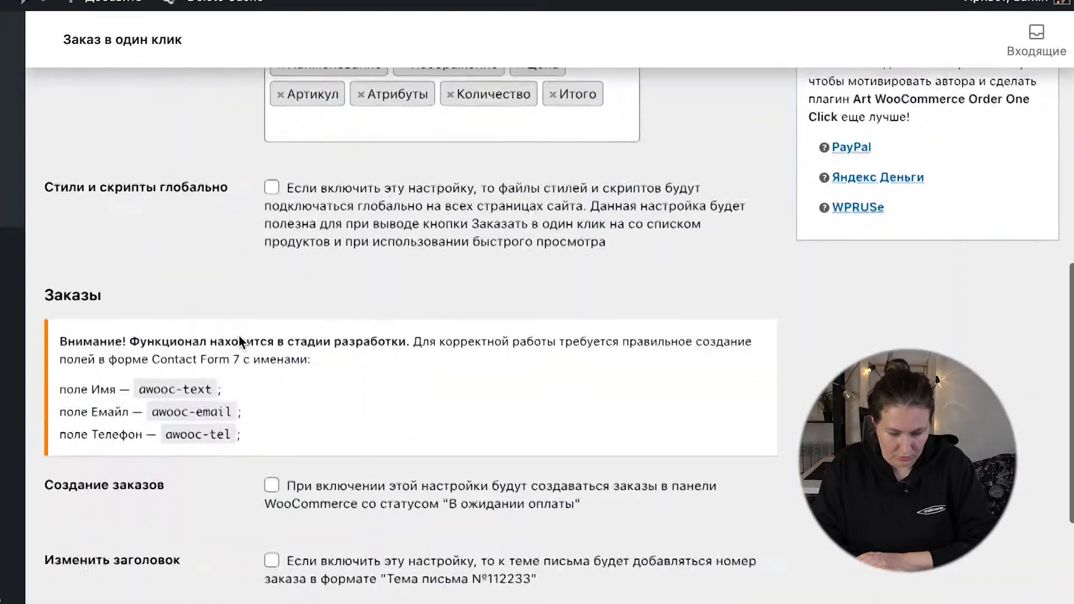
scroll(239, 336, up, 4)
scroll(240, 335, up, 4)
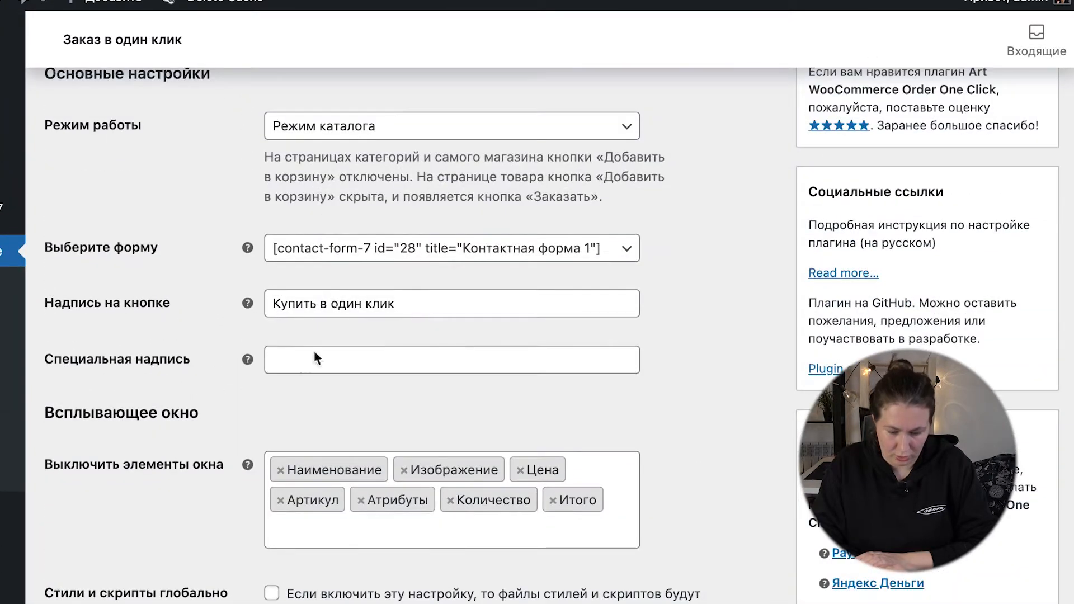
scroll(274, 414, down, 5)
scroll(271, 416, up, 8)
click(411, 527)
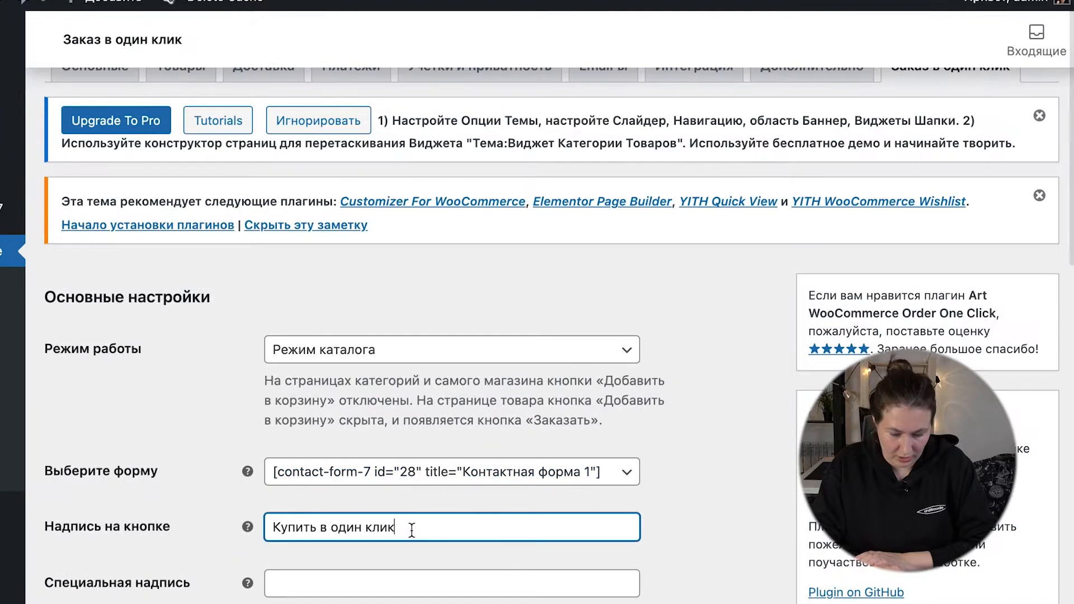
scroll(411, 531, down, 2)
scroll(412, 534, down, 5)
scroll(435, 425, up, 5)
Step: Set the one-click order operating mode to "Штатный режим" and save the settings
click(373, 196)
click(362, 214)
click(391, 180)
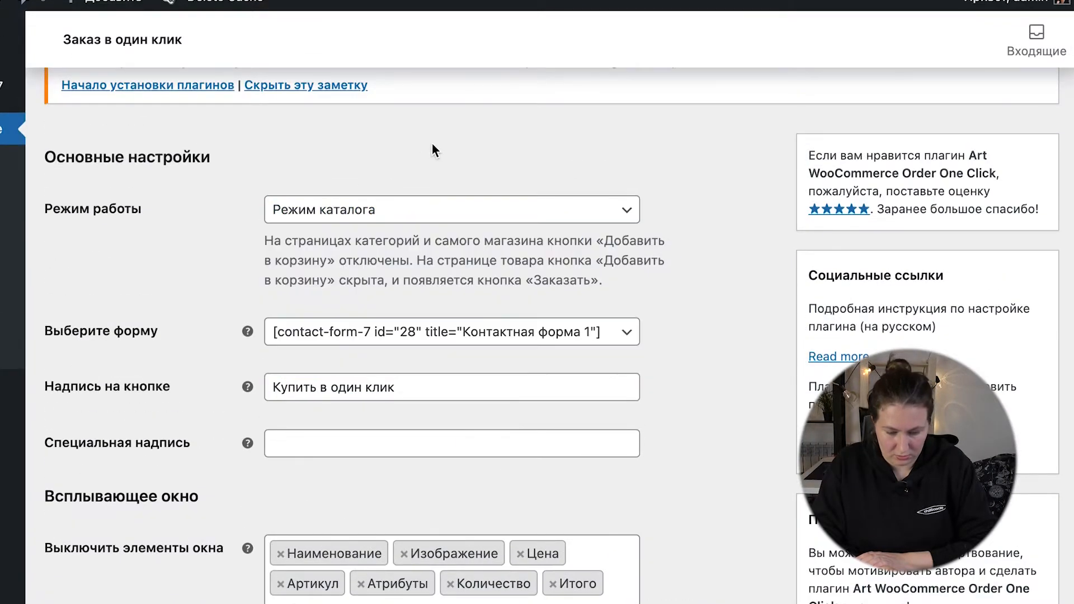
scroll(346, 350, down, 9)
scroll(345, 352, down, 3)
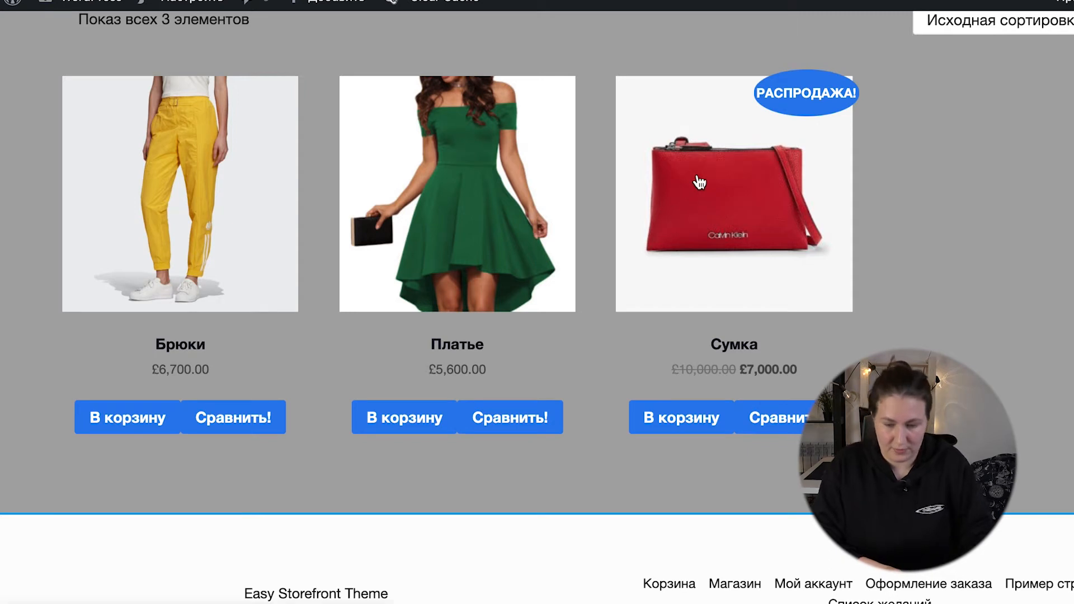
Step: Open the Сумка product page, bring up its "Купить в один клик" form, and examine the form fields
click(699, 182)
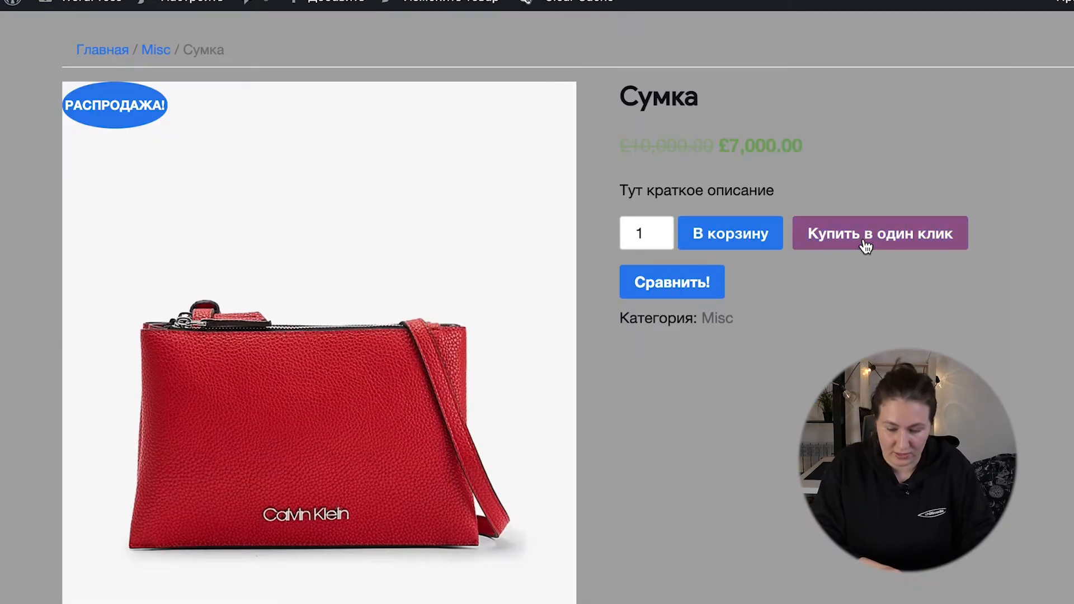
click(865, 246)
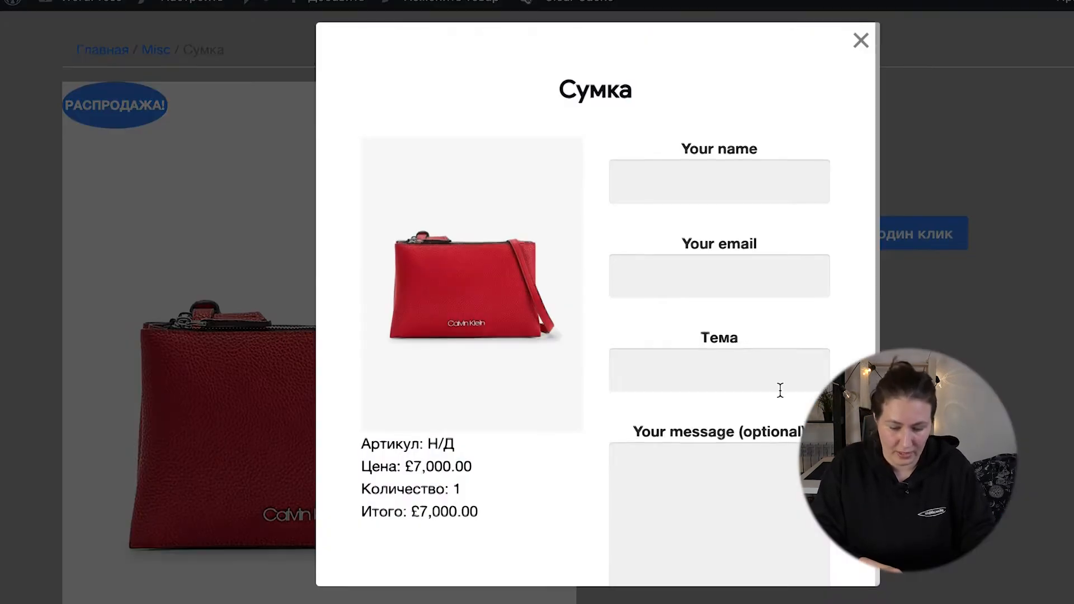
scroll(781, 390, down, 5)
scroll(780, 390, up, 4)
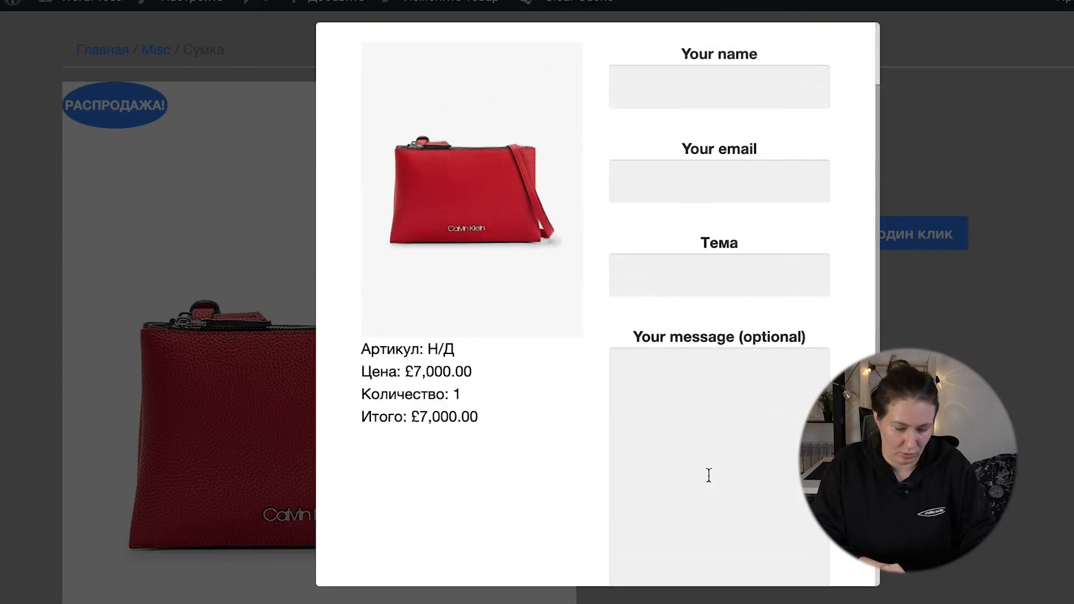
scroll(709, 475, down, 4)
scroll(547, 376, up, 3)
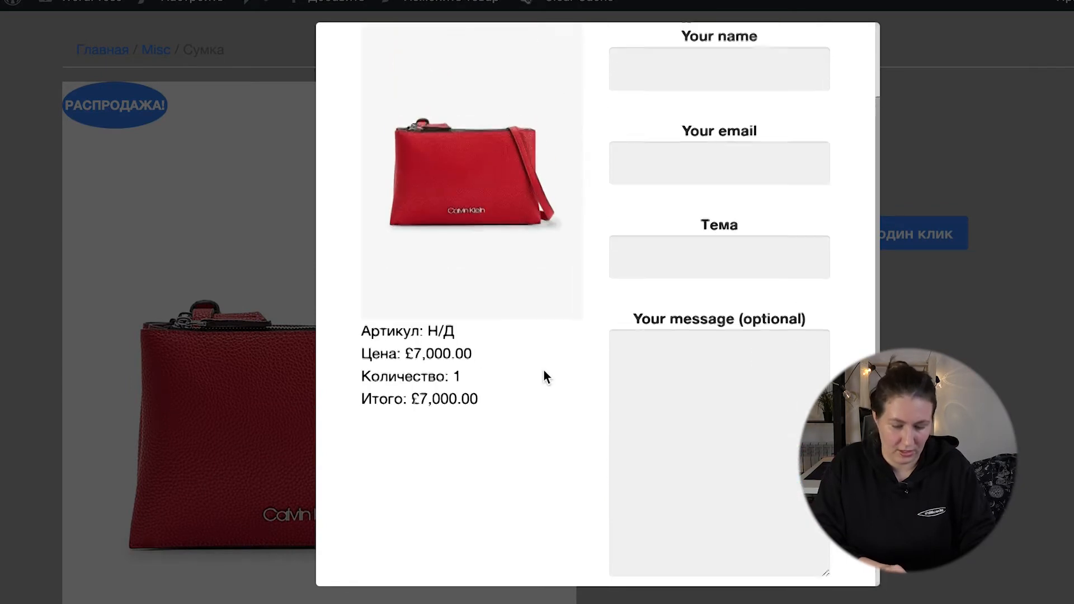
scroll(547, 376, up, 2)
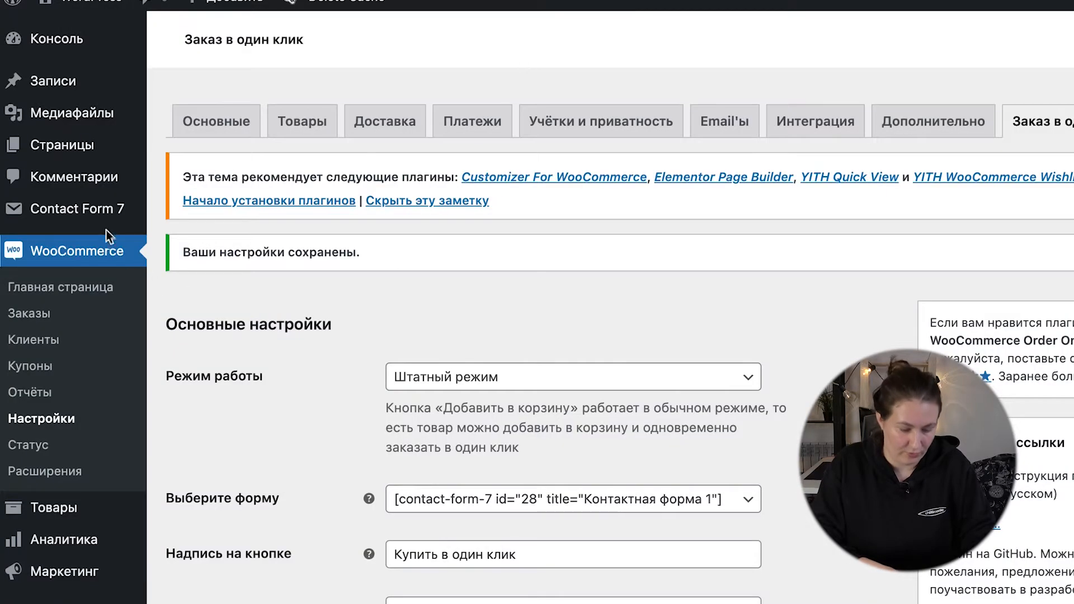
Step: Open the Contact Form 7 form list and bring up the template of "Контактная форма 1" for editing
mouse_move(100, 217)
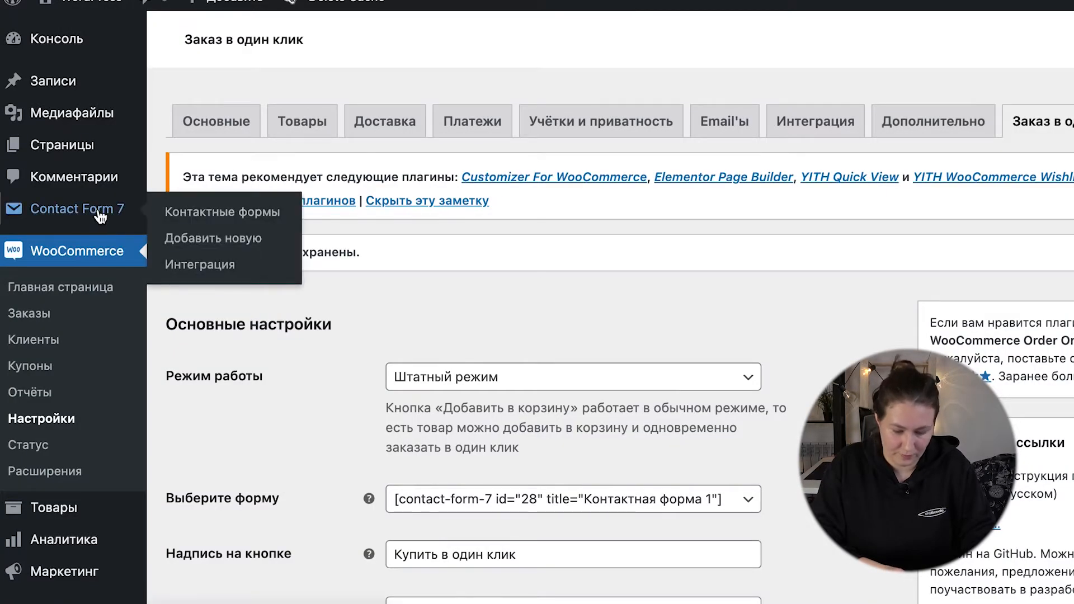
click(100, 216)
scroll(228, 412, down, 4)
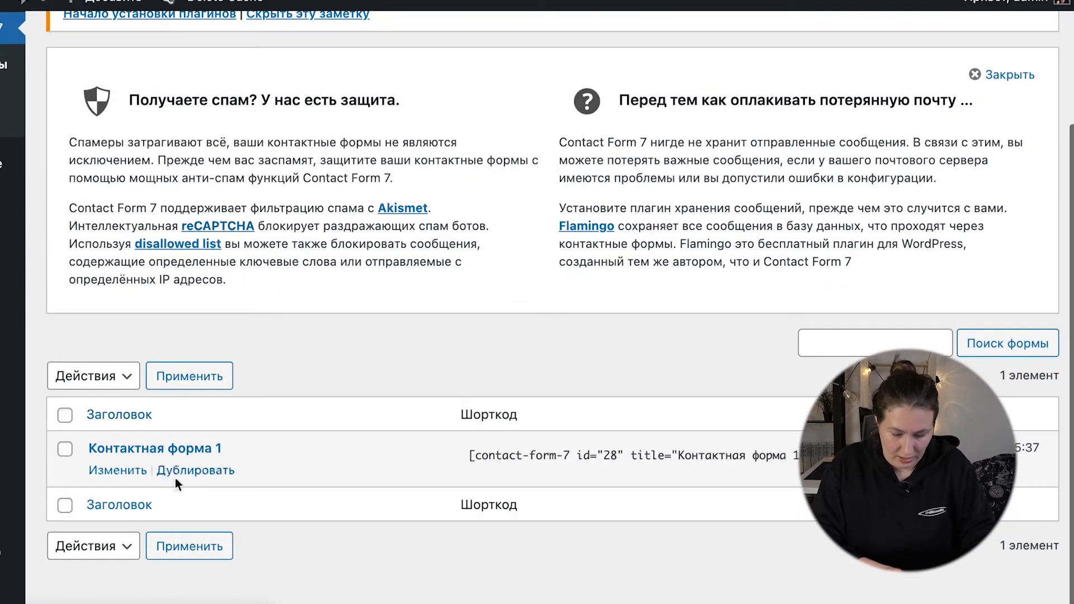
click(161, 449)
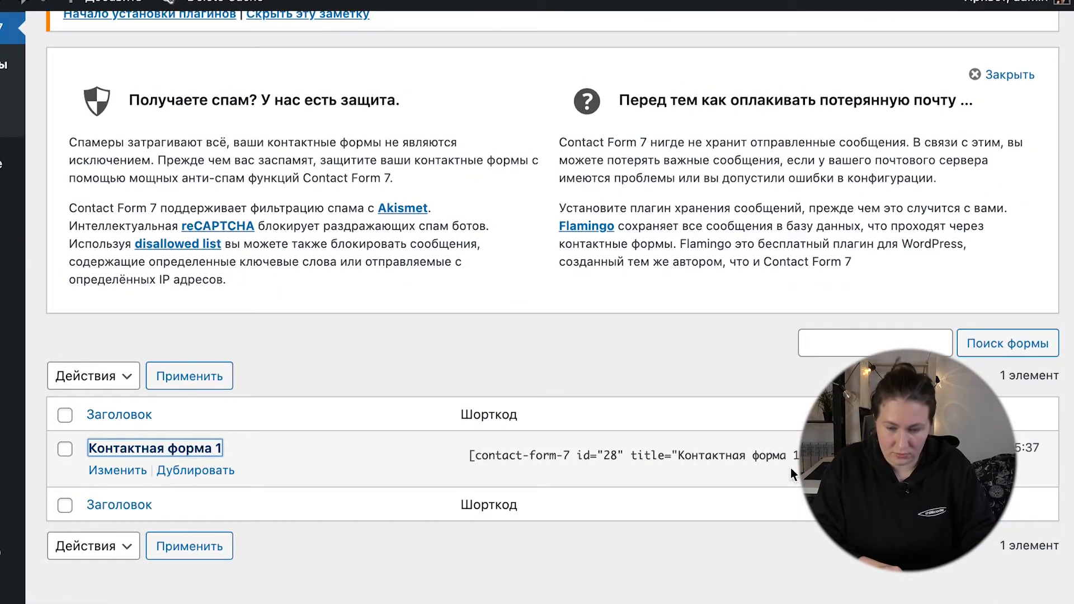
scroll(443, 453, down, 5)
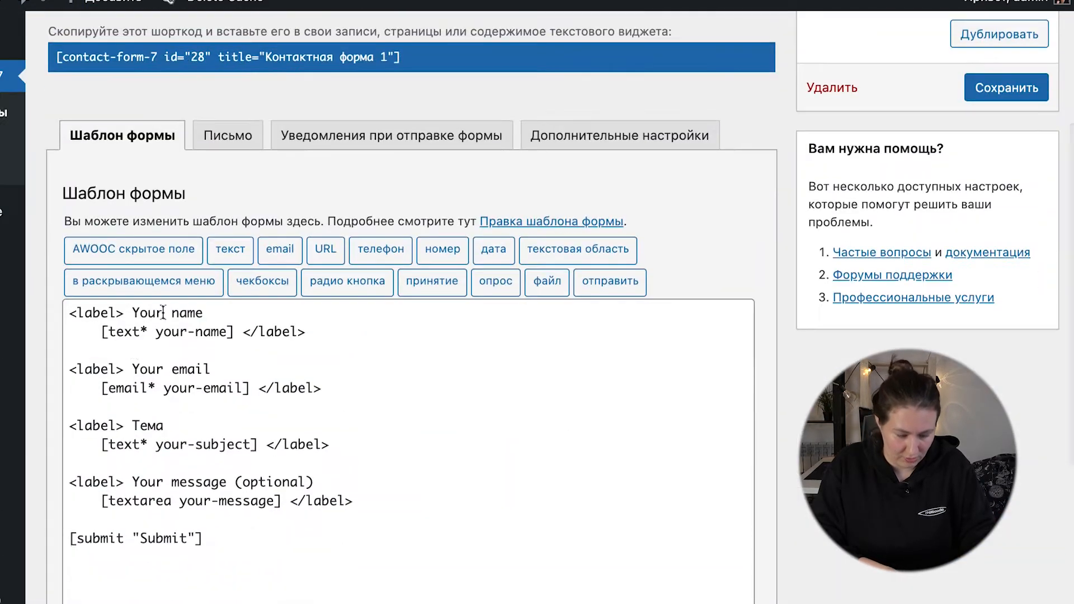
scroll(190, 465, down, 2)
Step: Insert a required phone field above the submit tag, save the form, and check it in the Сумка one-click order popup
click(225, 416)
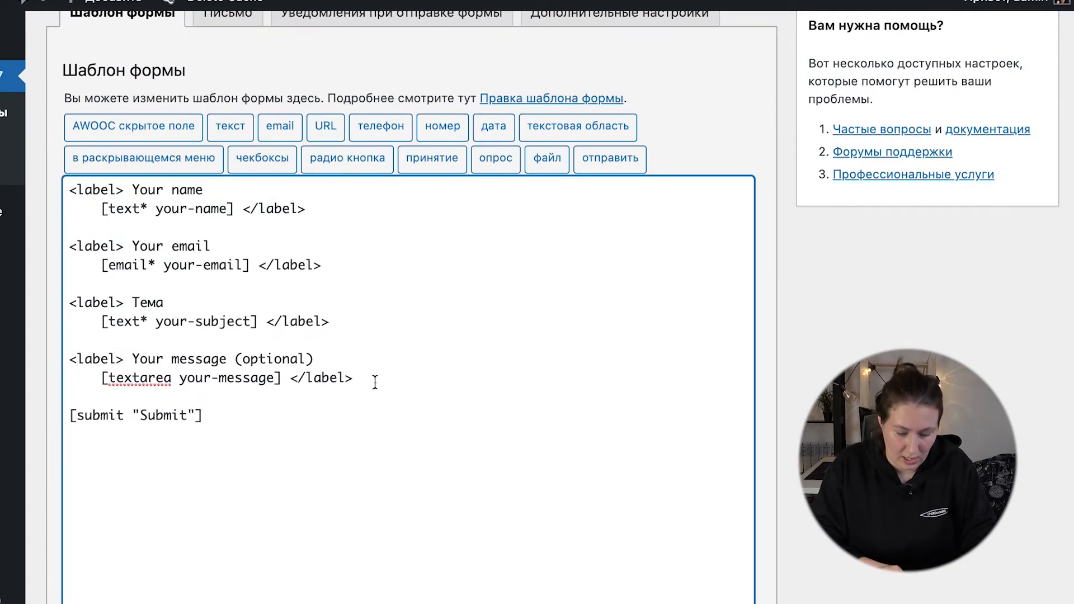
shift+click(207, 412)
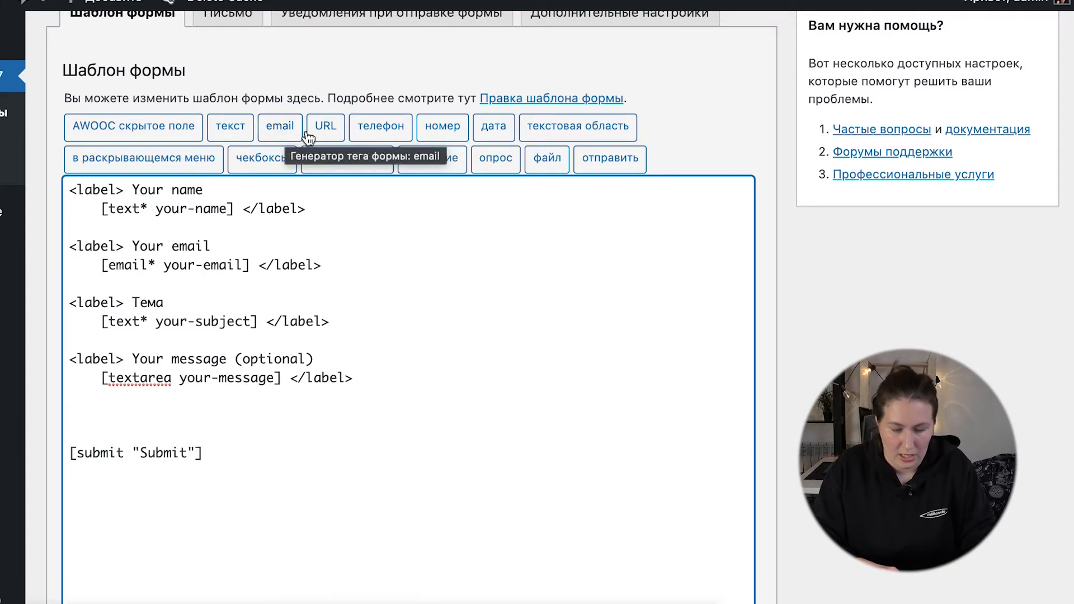
click(384, 134)
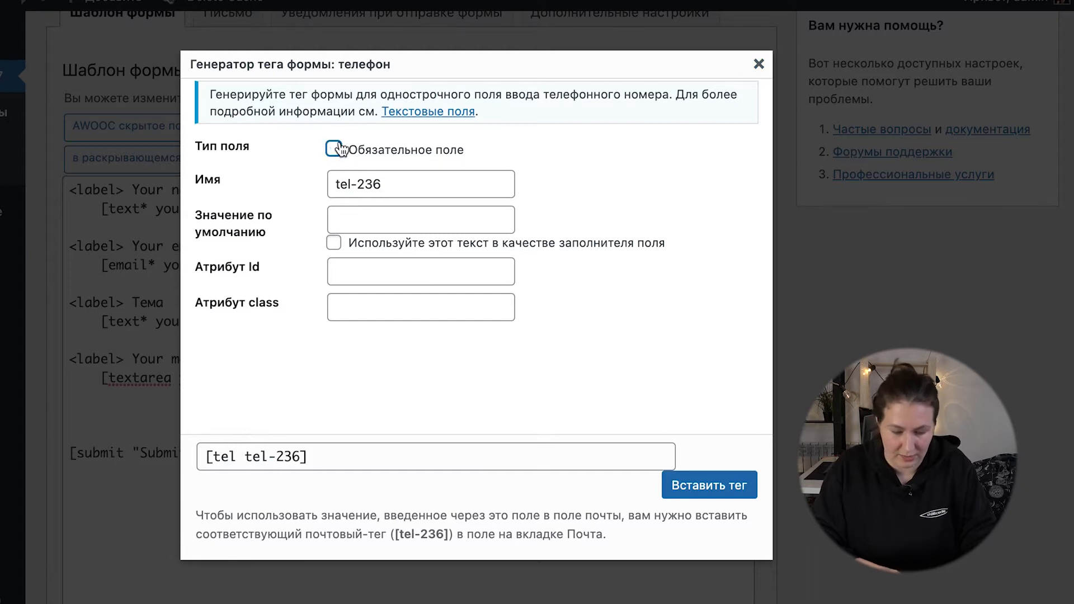
click(697, 487)
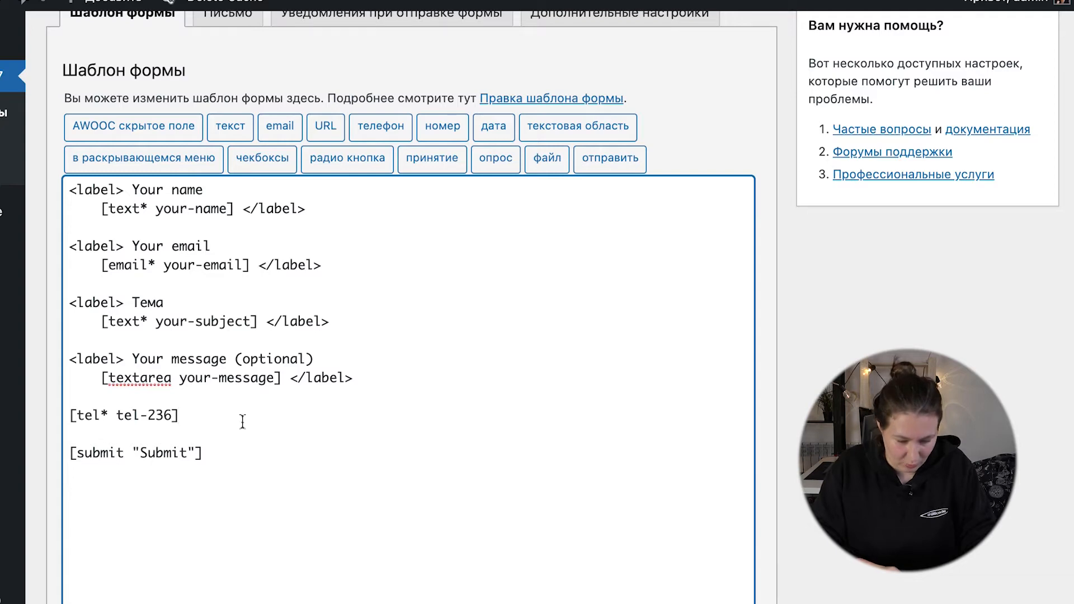
scroll(150, 453, down, 1)
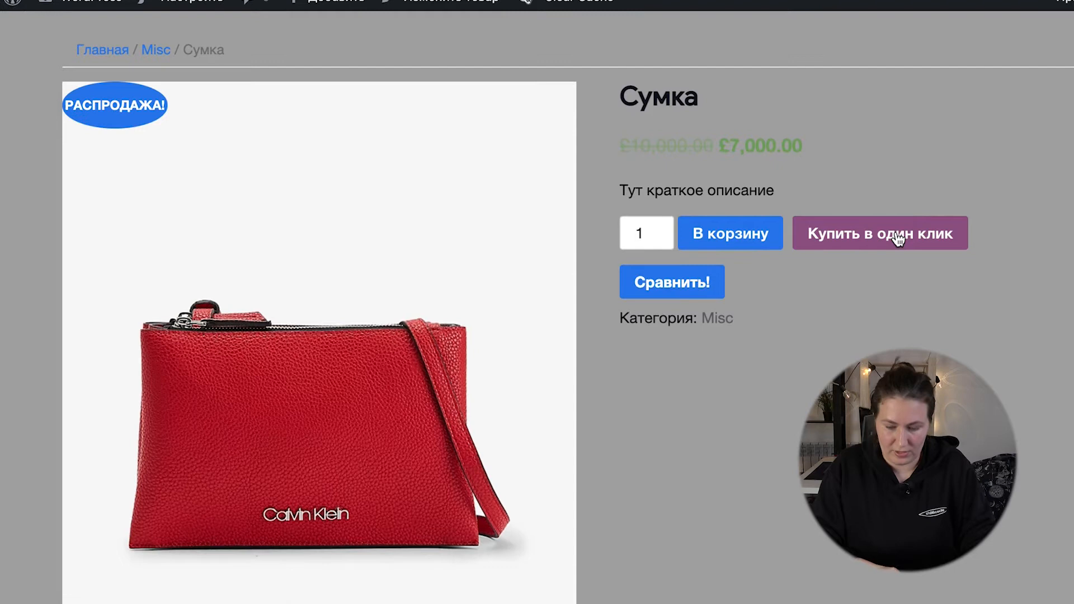
scroll(731, 373, down, 5)
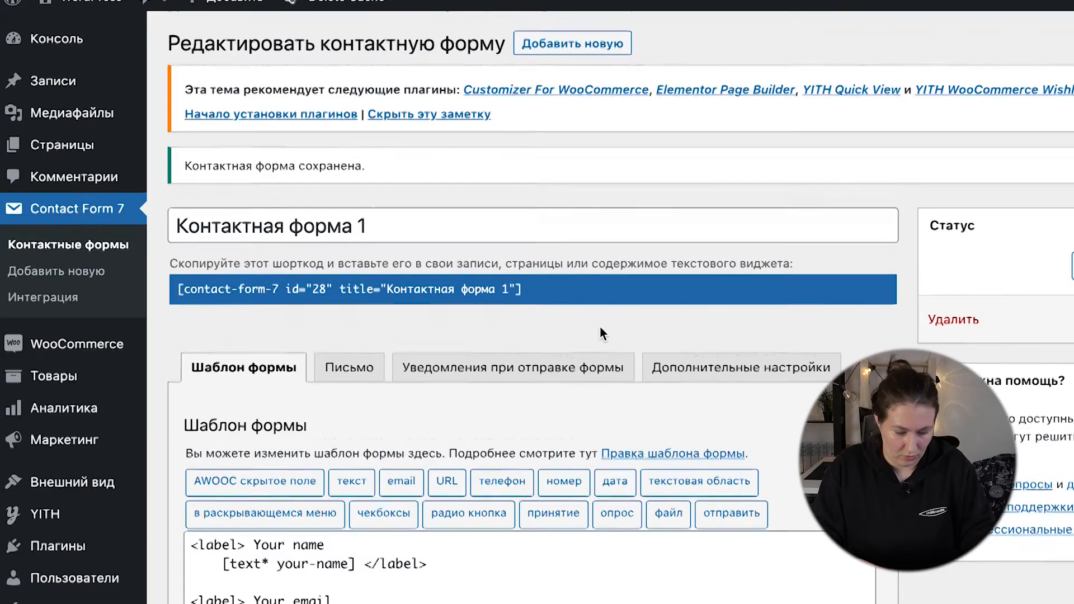
Step: Wrap the phone field tag in a label element and replace the copied label text with a caption starting with "Но"
scroll(600, 326, down, 6)
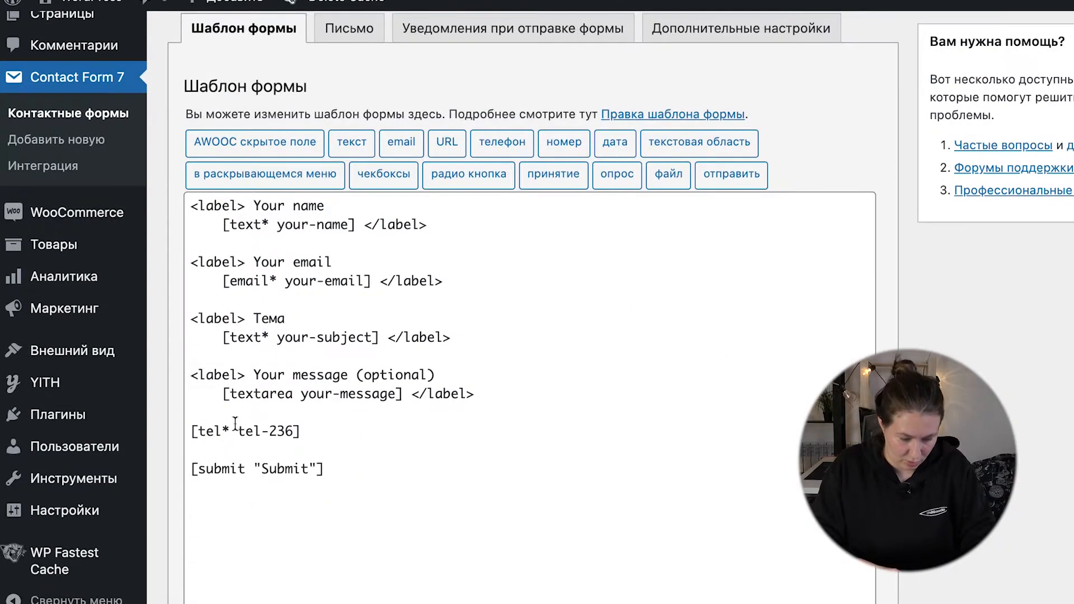
triple_click(447, 377)
click(255, 418)
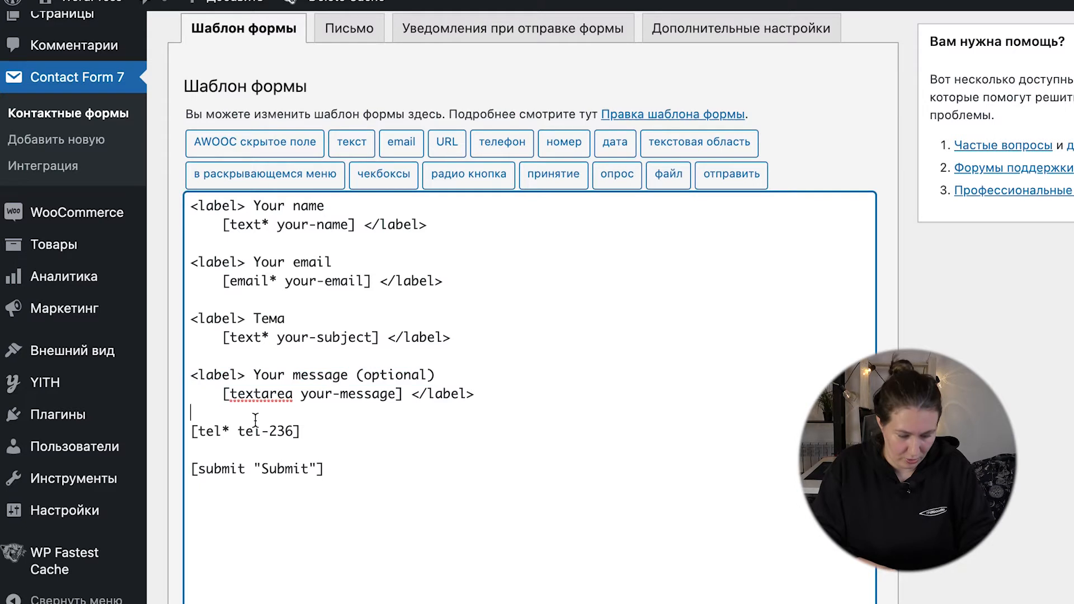
key(Return)
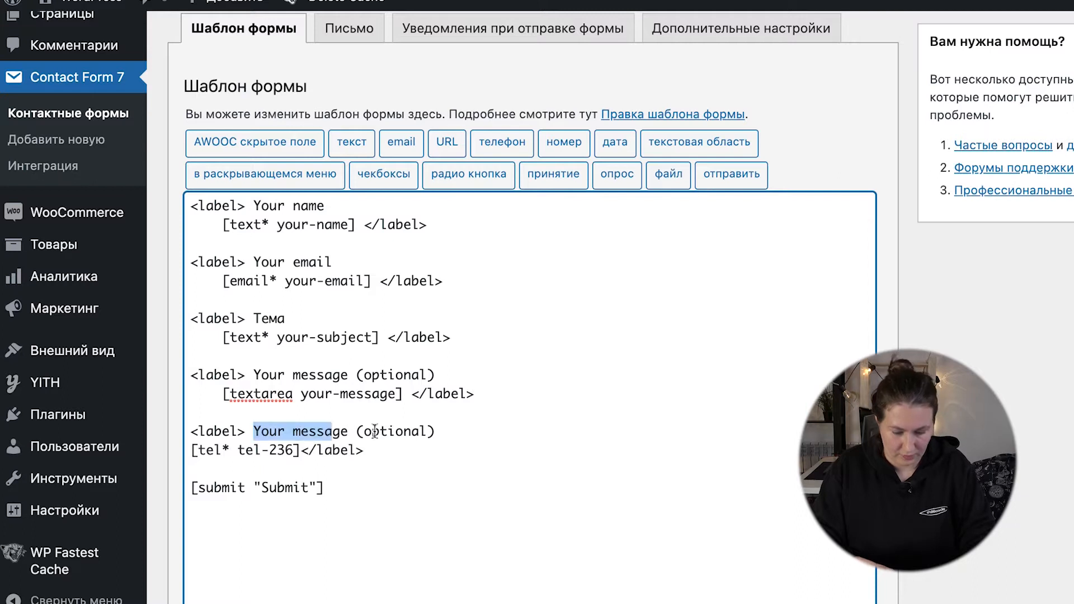
drag(374, 432, 436, 432)
text(Но)
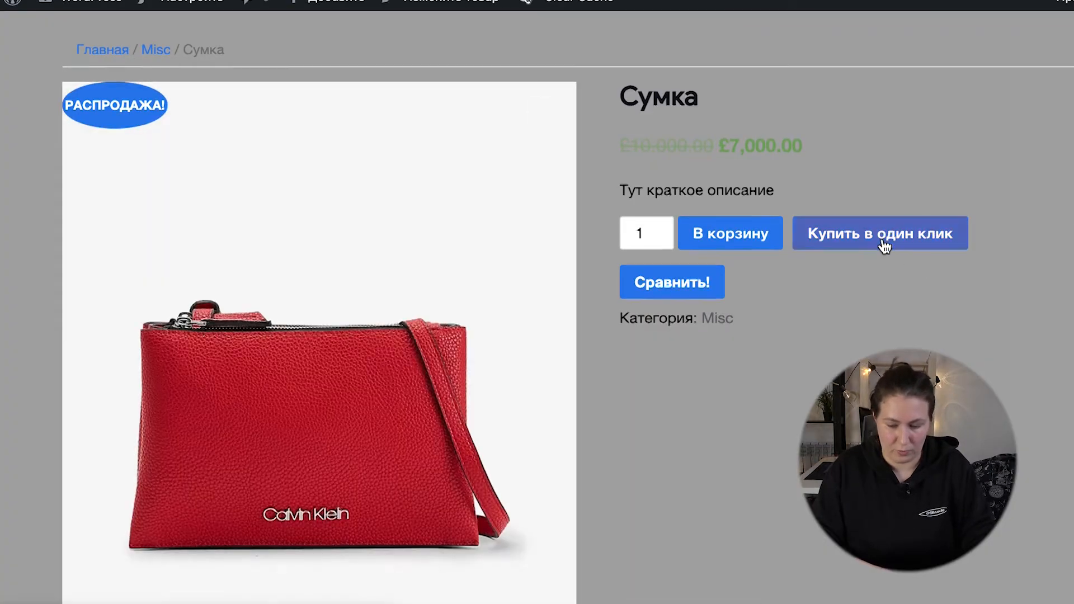
Step: Open the one-click order popup of the Сумка product and check the captioned phone field above the submit button
click(882, 235)
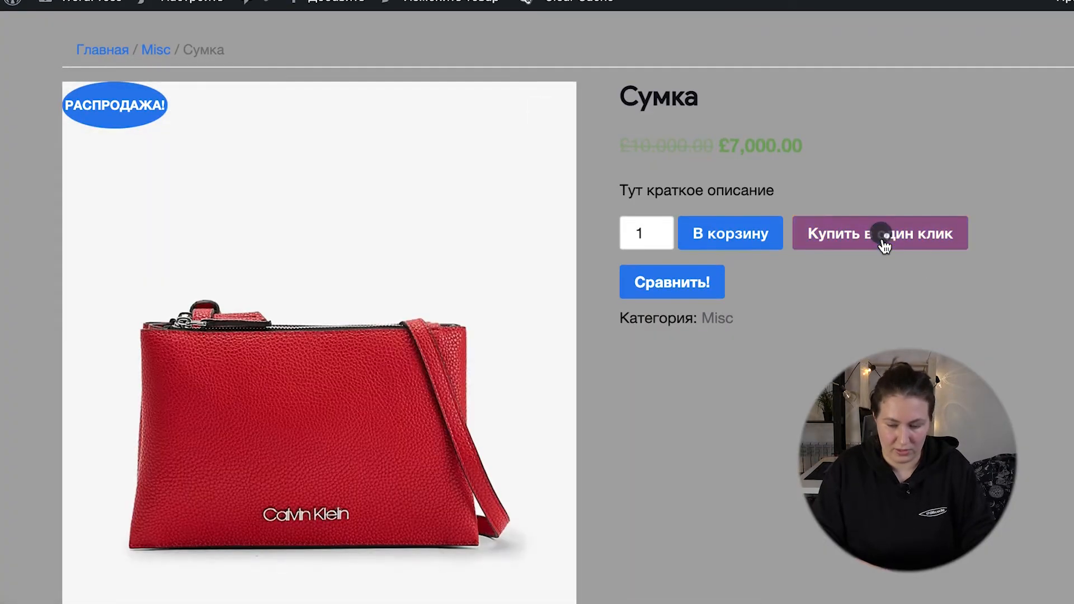
scroll(707, 376, down, 6)
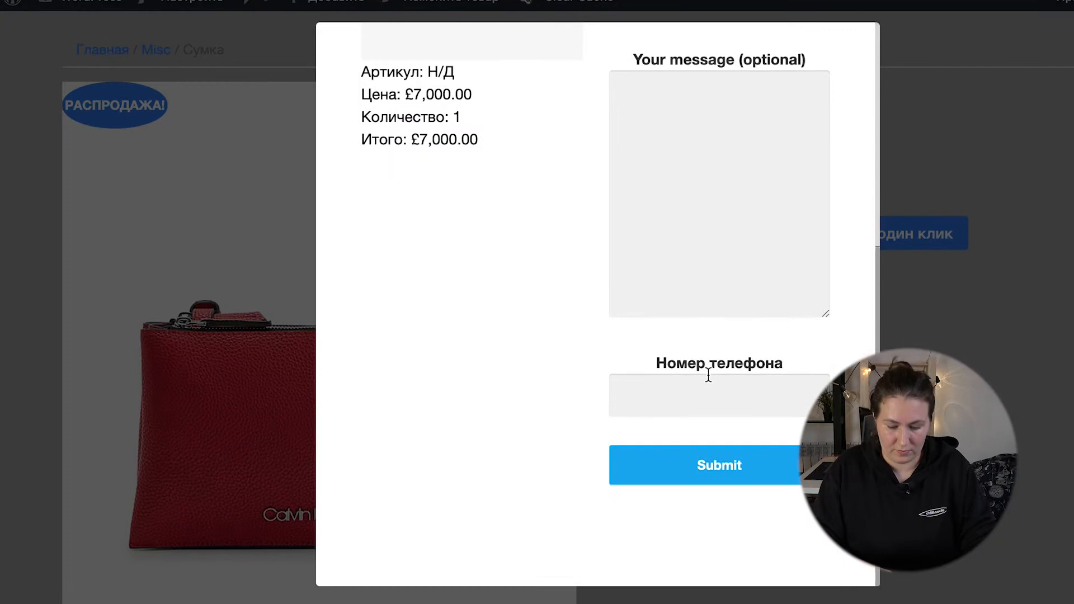
click(644, 409)
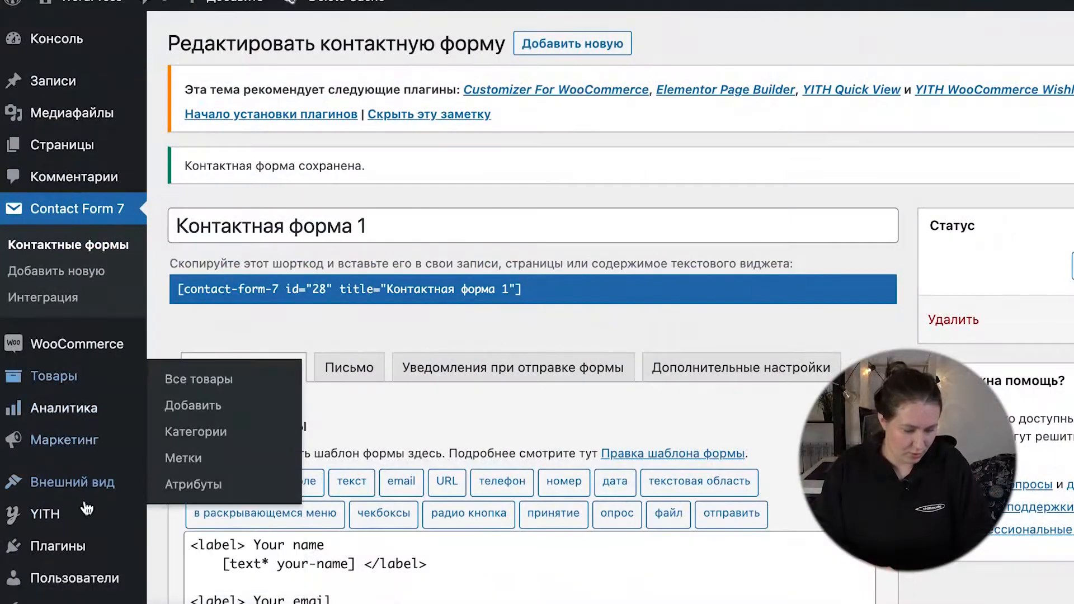
Step: Find the YITH WooCommerce Quick View plugin in the WordPress plugin catalogue, install it and activate it
scroll(78, 504, down, 3)
mouse_move(79, 447)
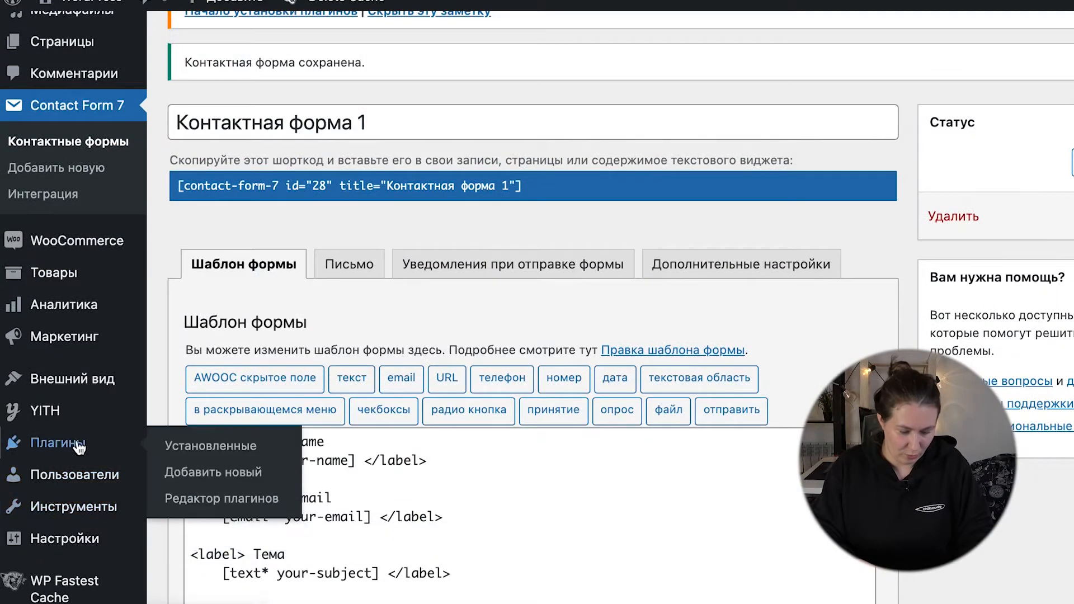
click(218, 458)
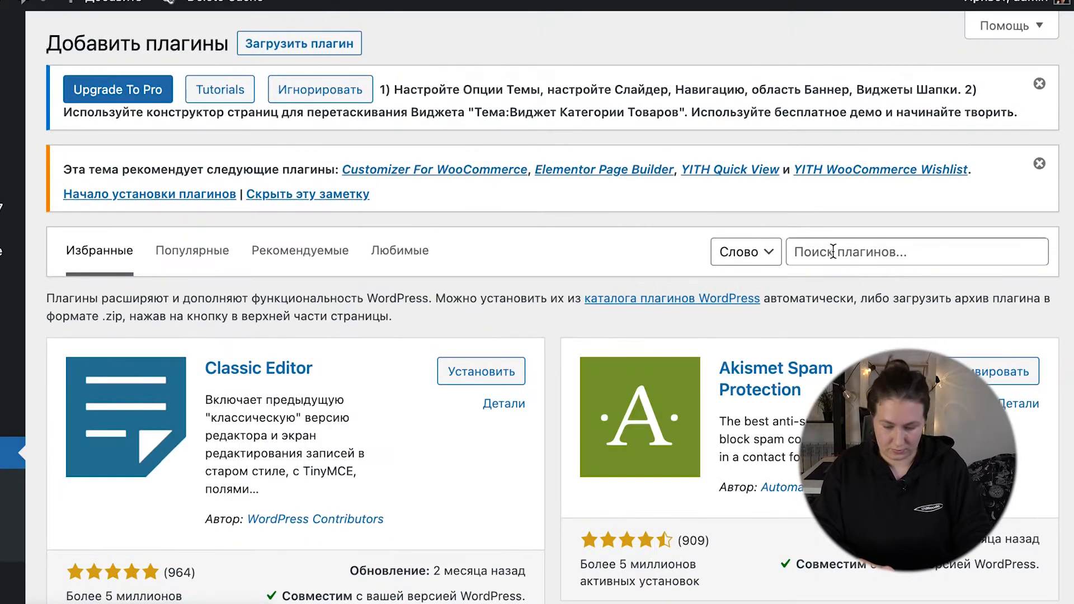
click(833, 251)
text(YITH WooCommerce Quick View)
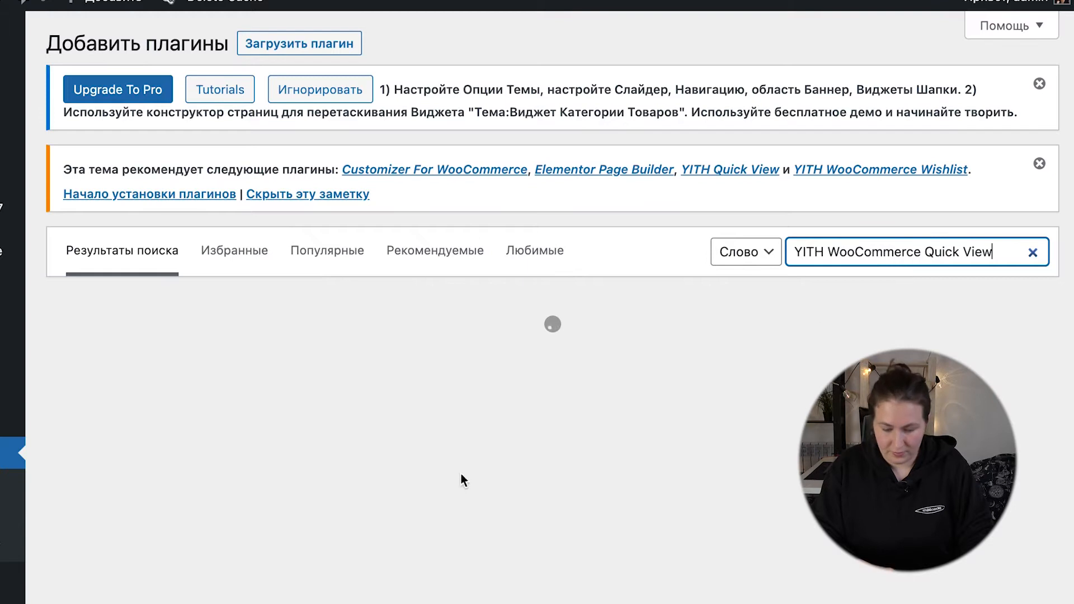
click(468, 358)
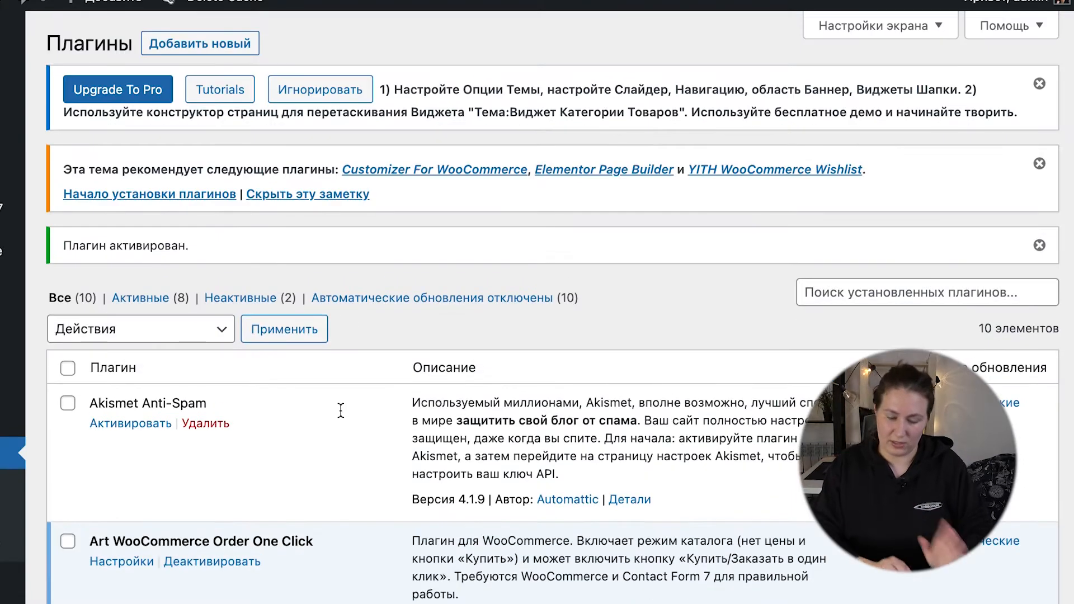
Step: Open the YITH WooCommerce Quick View settings from the installed plugins and review its general and style options
scroll(341, 410, down, 5)
scroll(341, 409, down, 2)
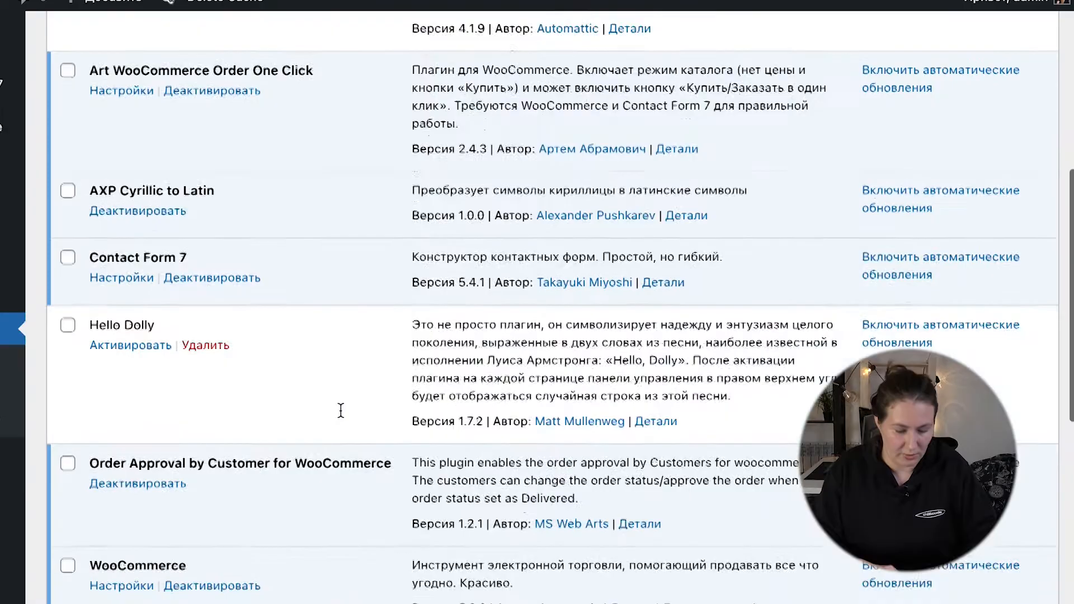
scroll(341, 410, up, 7)
scroll(219, 490, down, 15)
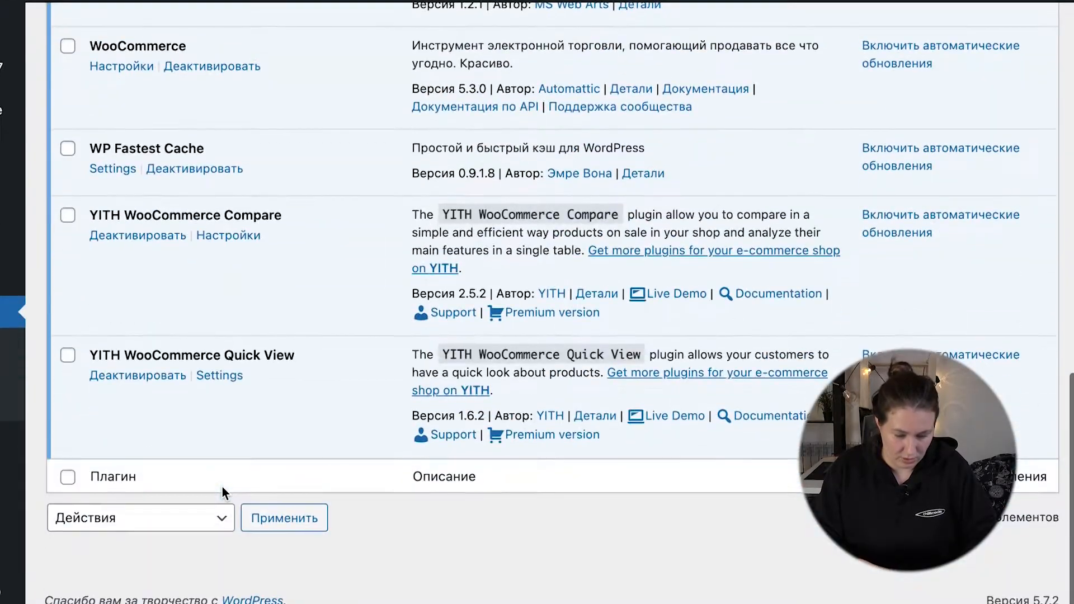
click(229, 384)
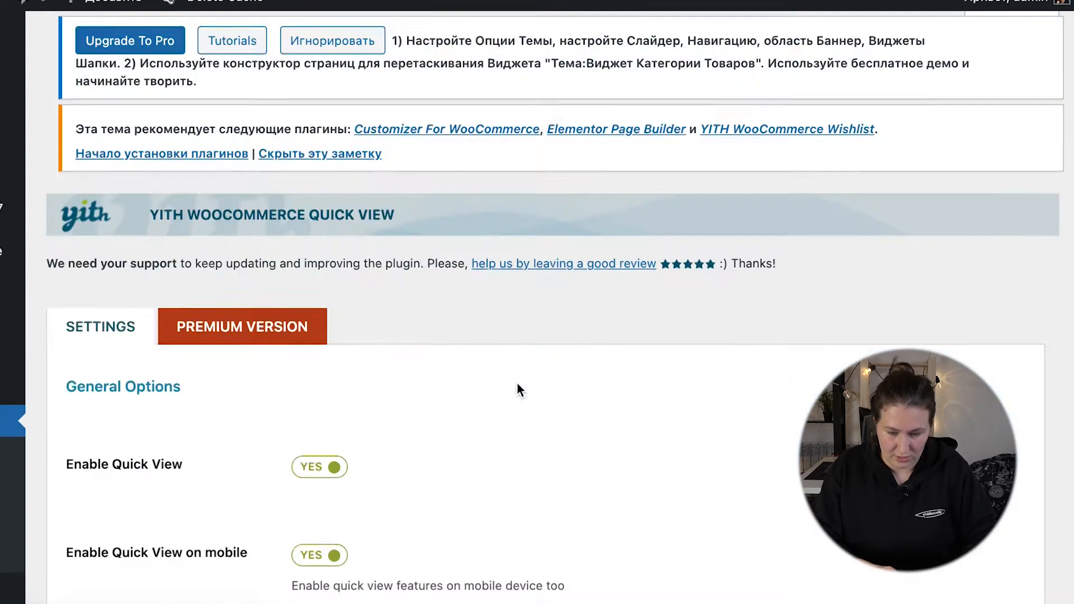
scroll(516, 384, down, 5)
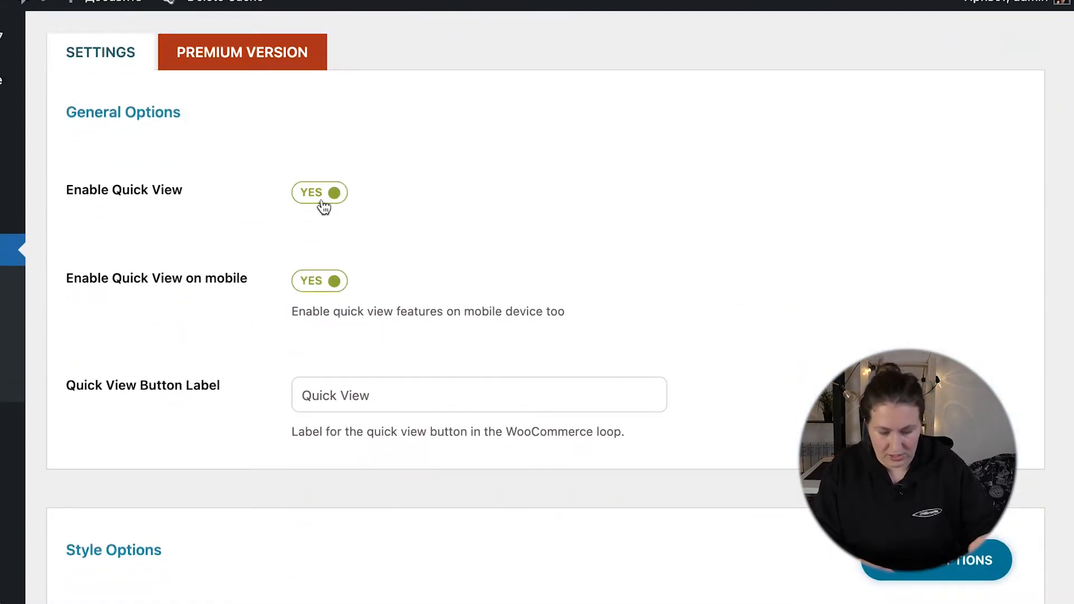
scroll(388, 376, down, 3)
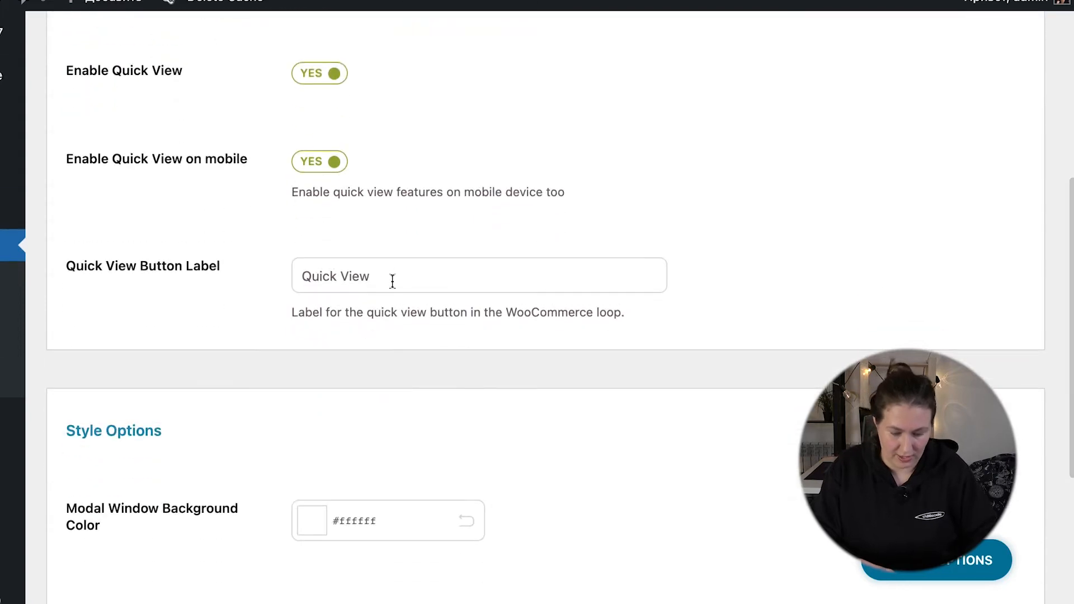
scroll(227, 282, down, 7)
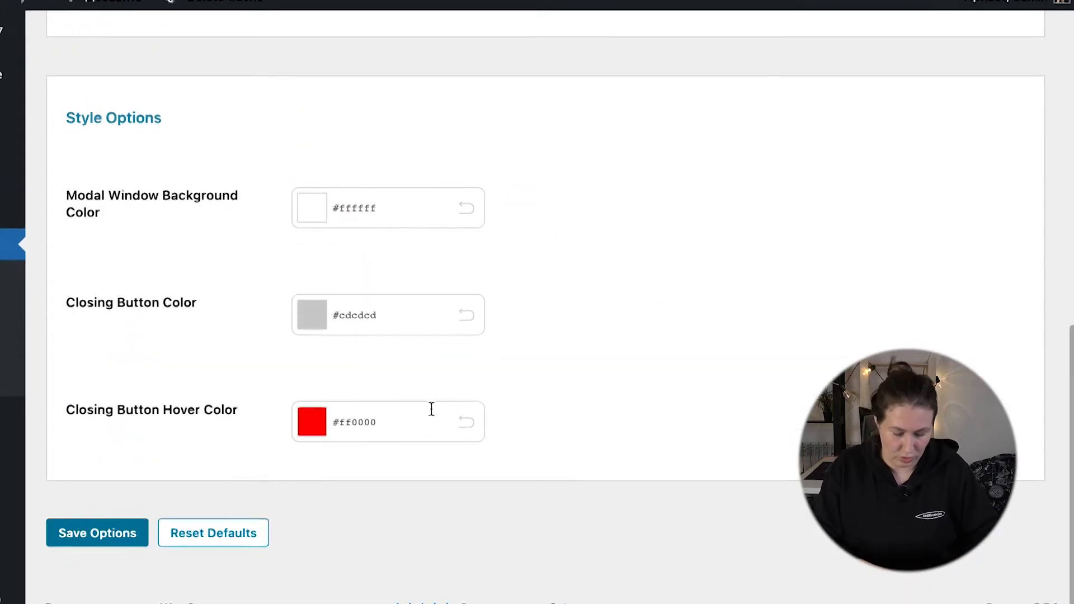
scroll(454, 367, up, 20)
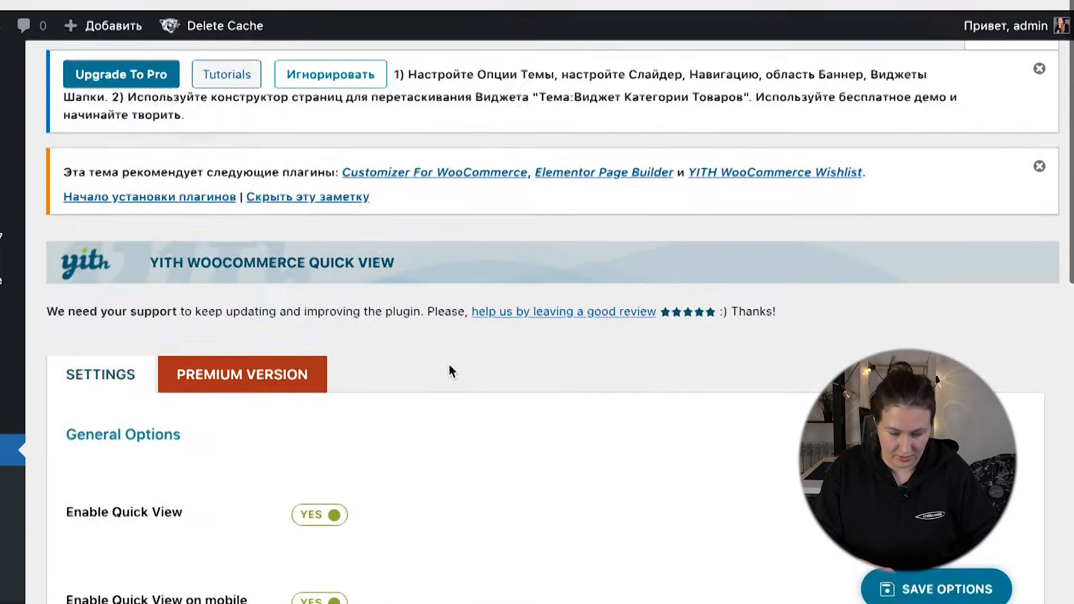
Step: Examine the premium version features of YITH WooCommerce Quick View, including content to display and quick view type, and return to its settings
click(261, 330)
scroll(427, 468, down, 3)
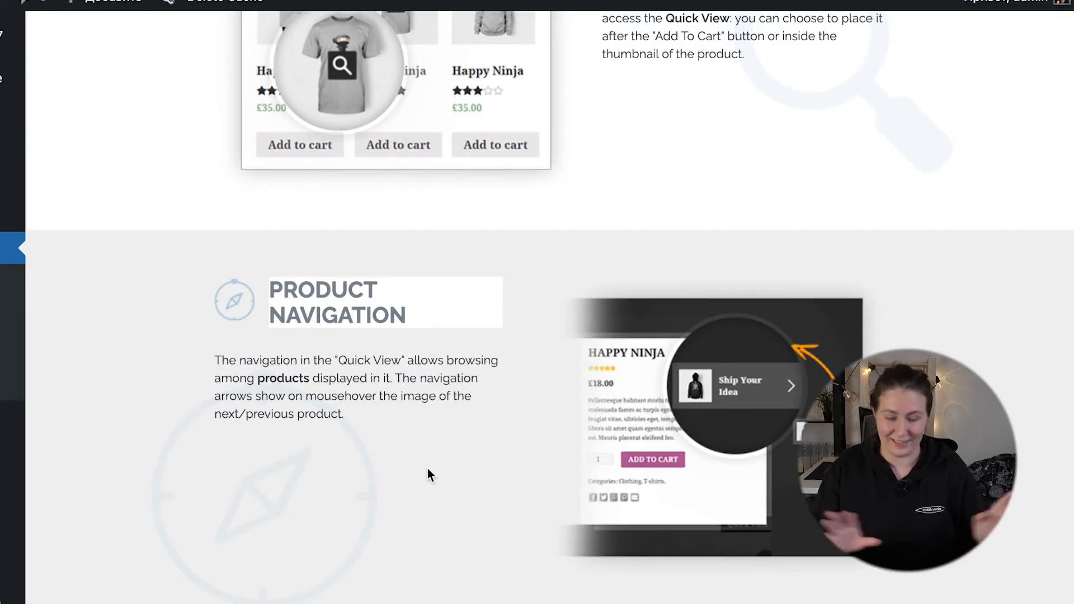
scroll(428, 469, down, 5)
scroll(427, 468, up, 2)
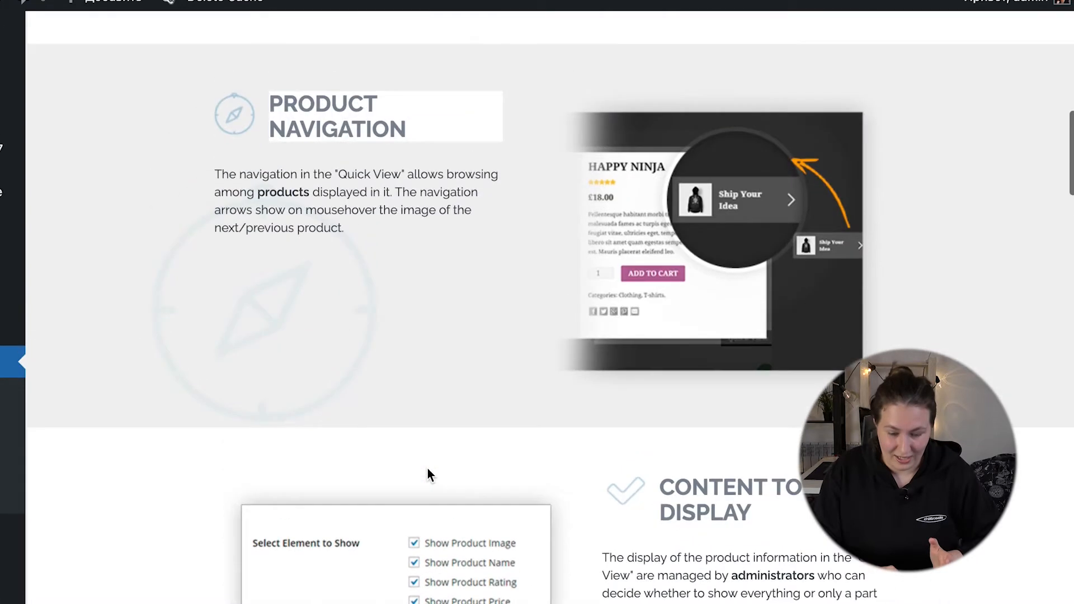
scroll(403, 377, down, 4)
scroll(656, 382, down, 3)
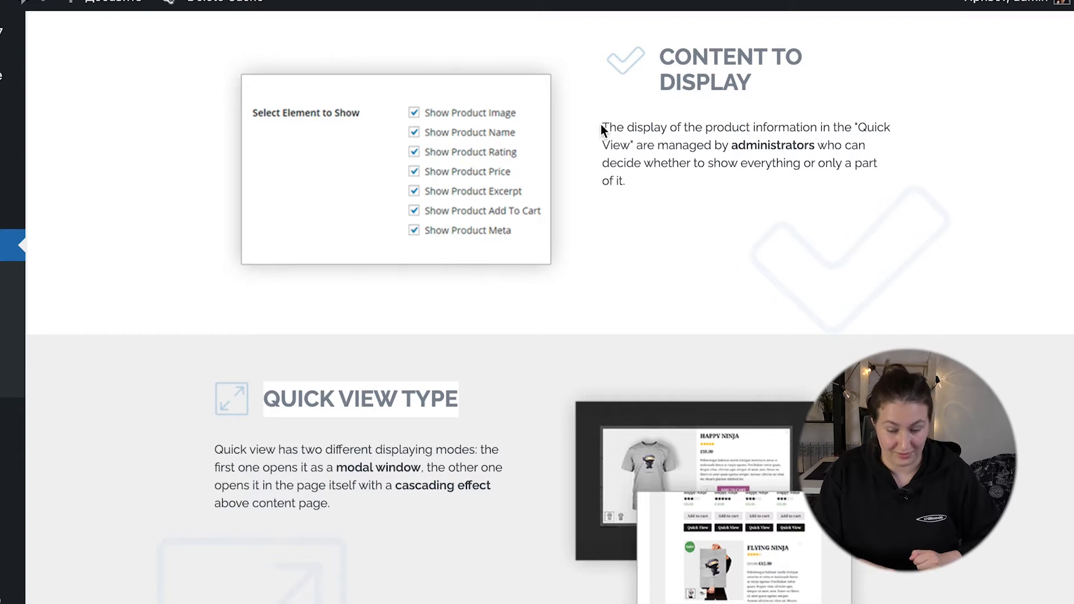
drag(601, 126, 648, 199)
scroll(616, 274, down, 2)
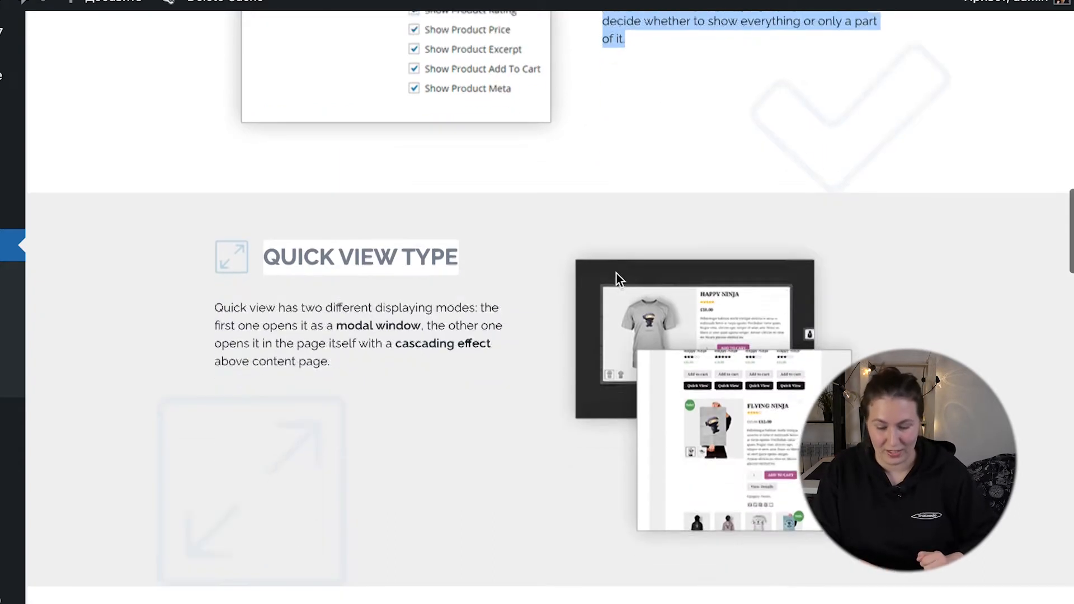
scroll(617, 274, up, 2)
scroll(459, 435, down, 1)
scroll(373, 185, up, 16)
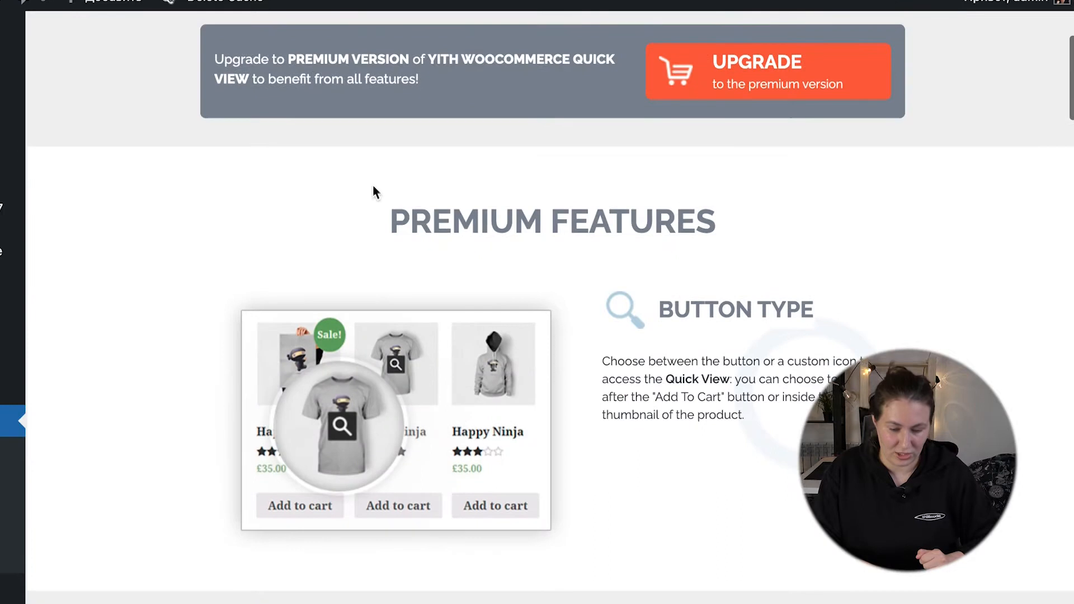
scroll(159, 399, down, 15)
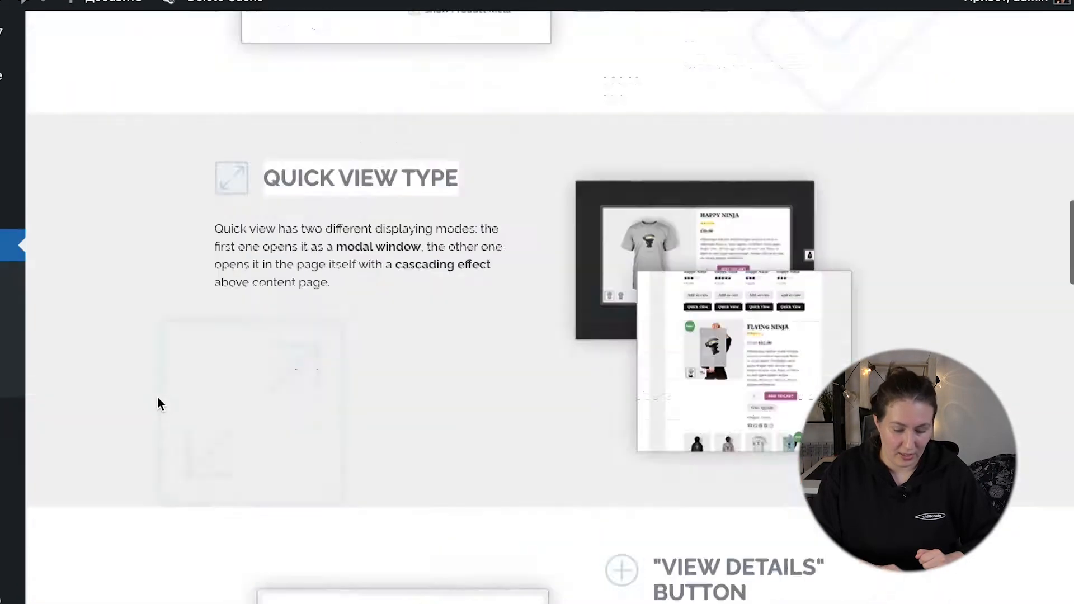
scroll(158, 398, down, 6)
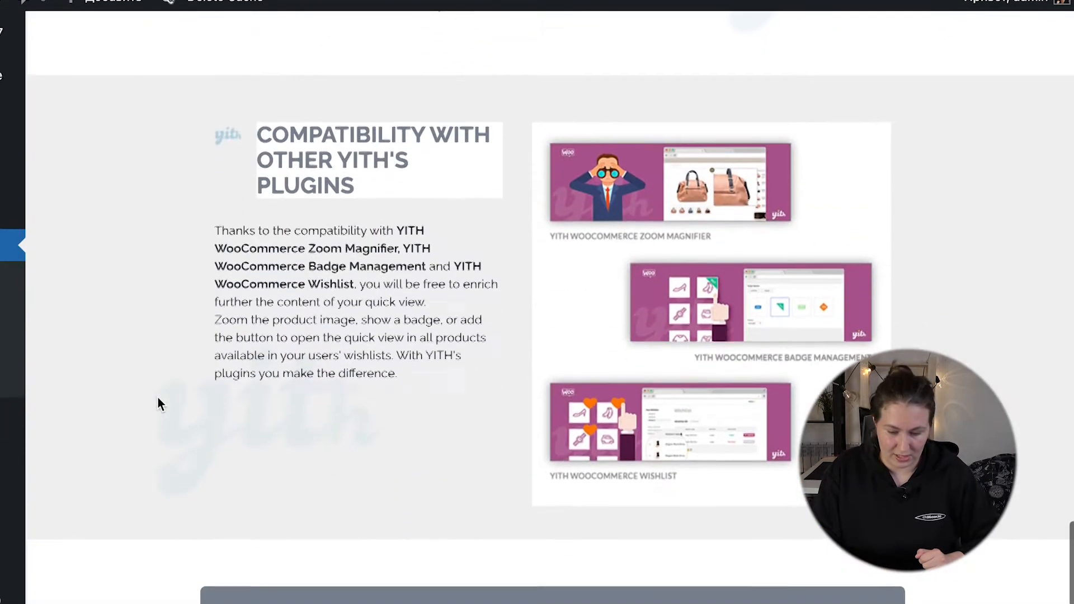
scroll(158, 398, up, 10)
scroll(158, 398, up, 12)
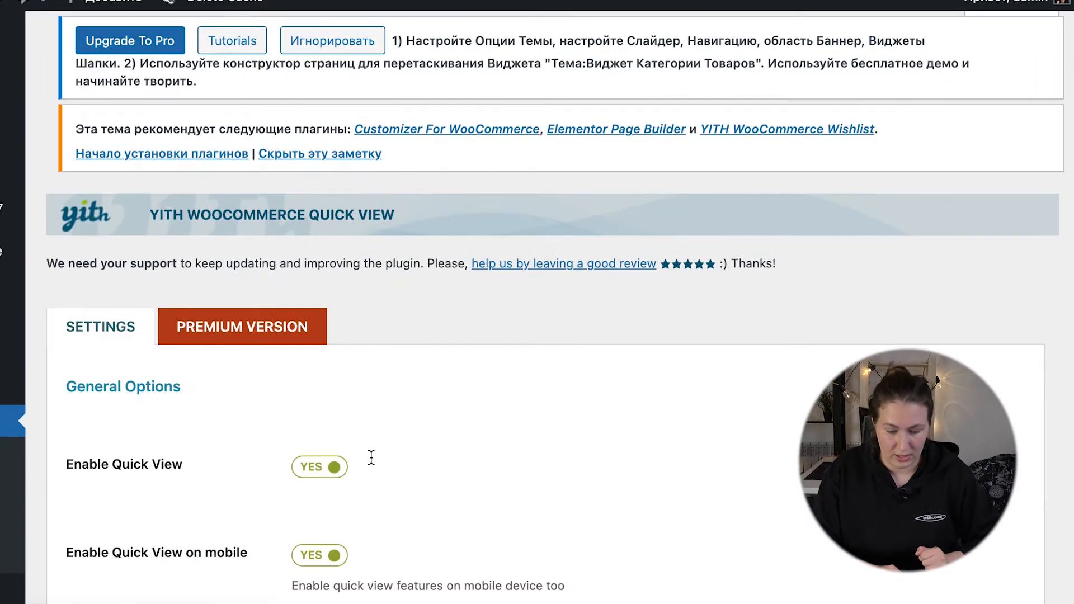
Step: Pick a different Closing Button Hover Color in the Quick View style options
scroll(371, 456, down, 10)
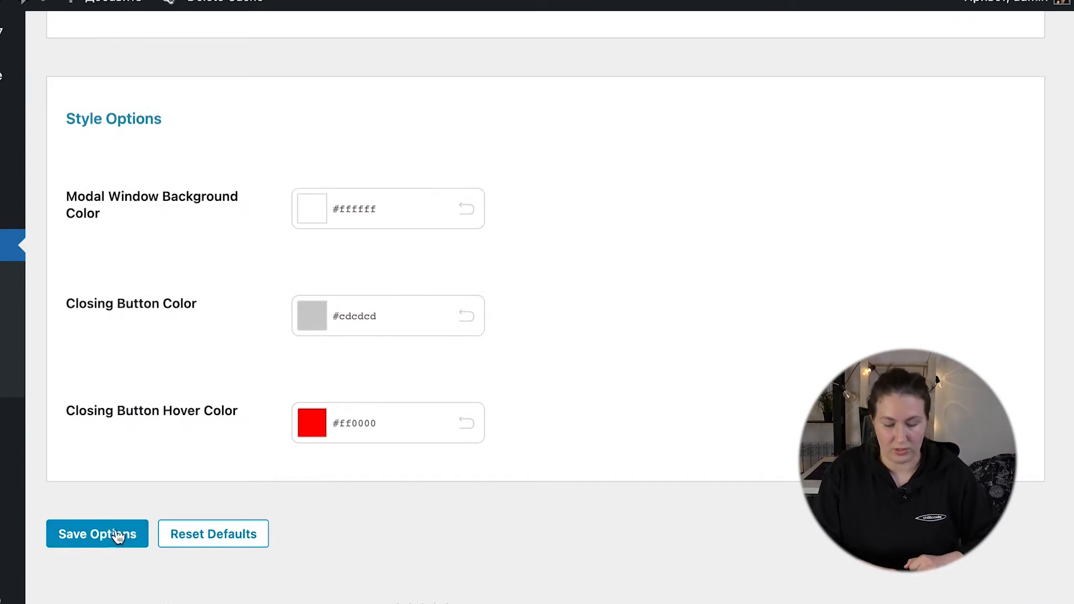
click(312, 431)
drag(419, 532, 371, 501)
click(582, 523)
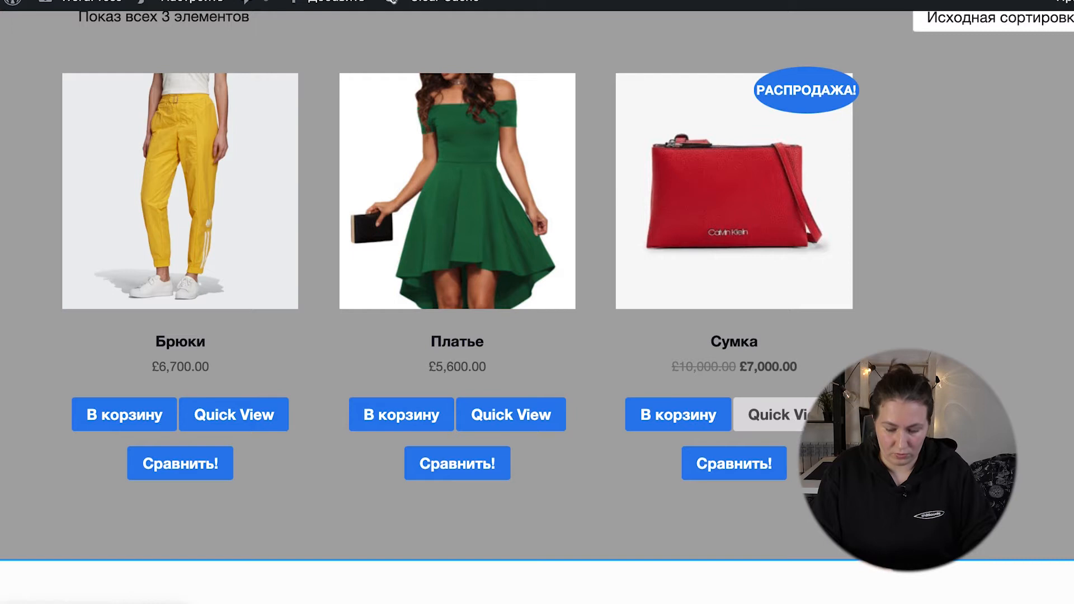
Step: Open the Quick View of the Сумка product in the shop catalogue, look through its contents, and close it
click(792, 415)
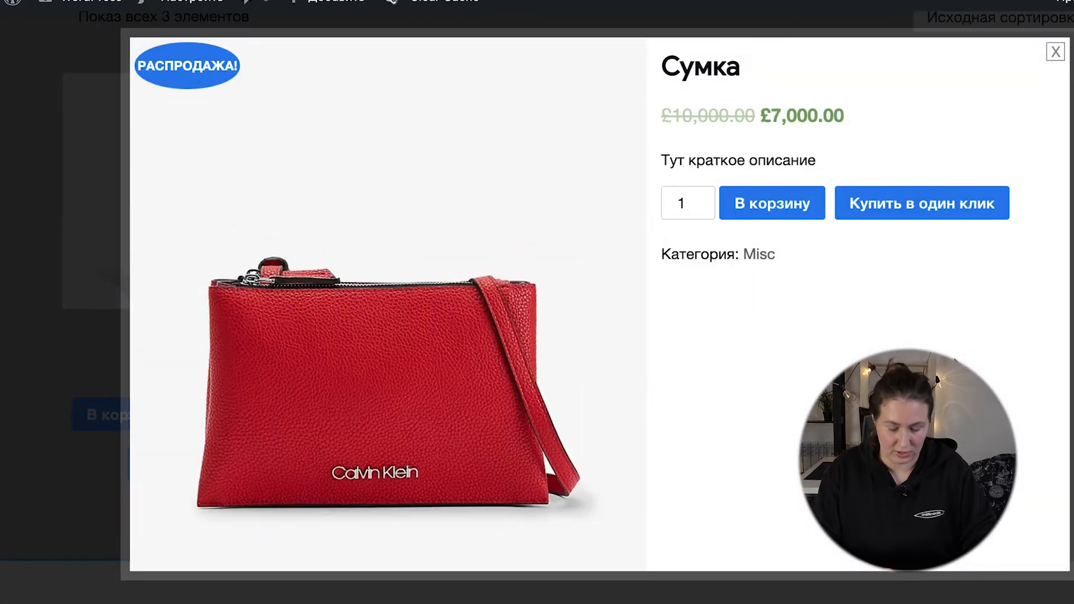
scroll(923, 294, down, 1)
scroll(922, 294, up, 1)
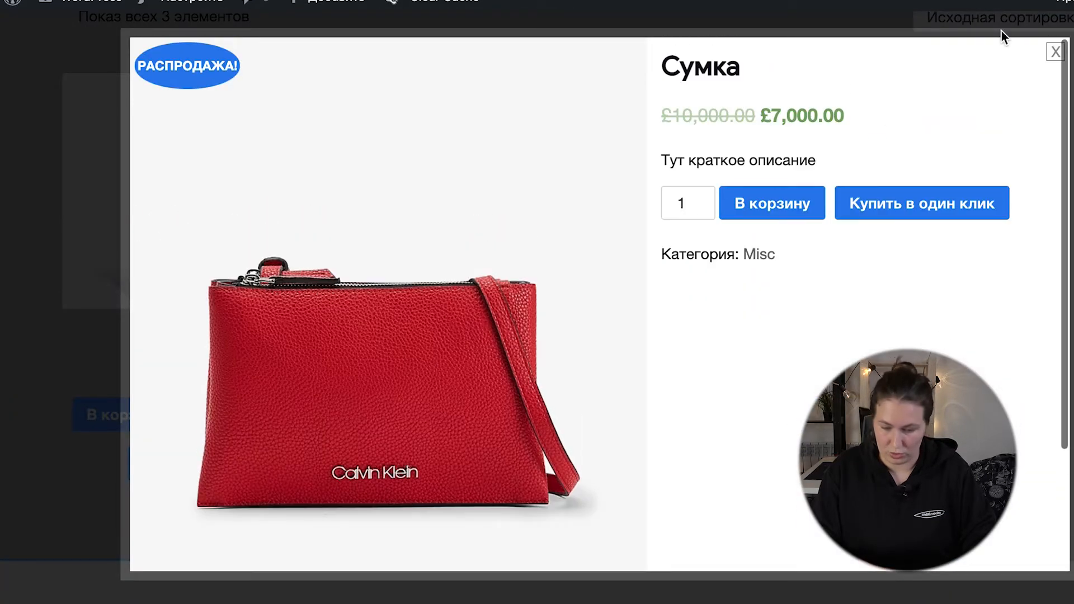
click(1054, 51)
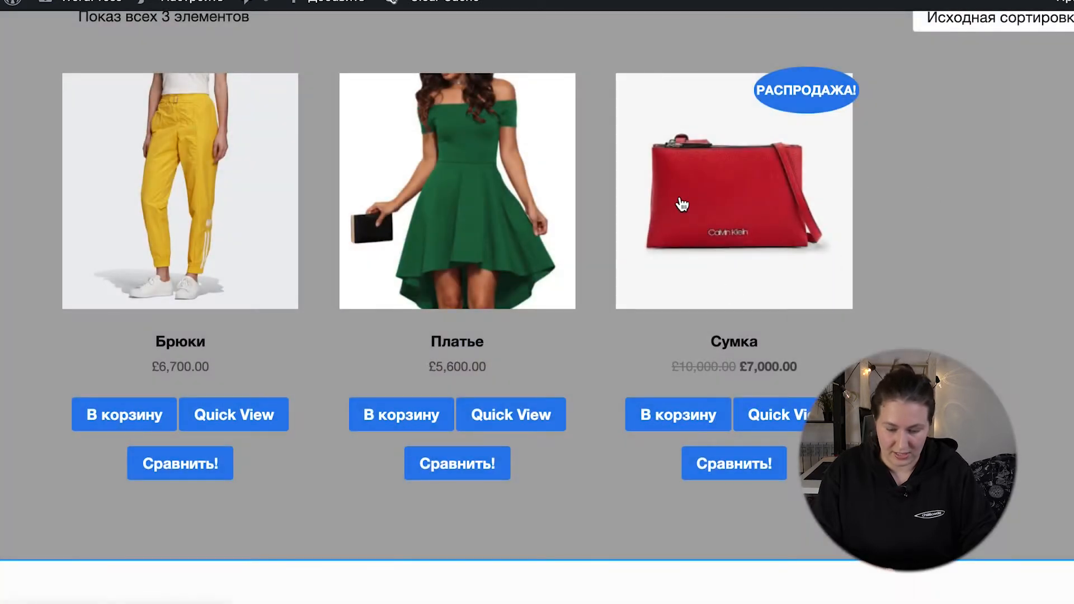
Step: View the full Сумка product page for comparison with its quick view and return to the shop catalogue
click(681, 205)
scroll(743, 269, down, 4)
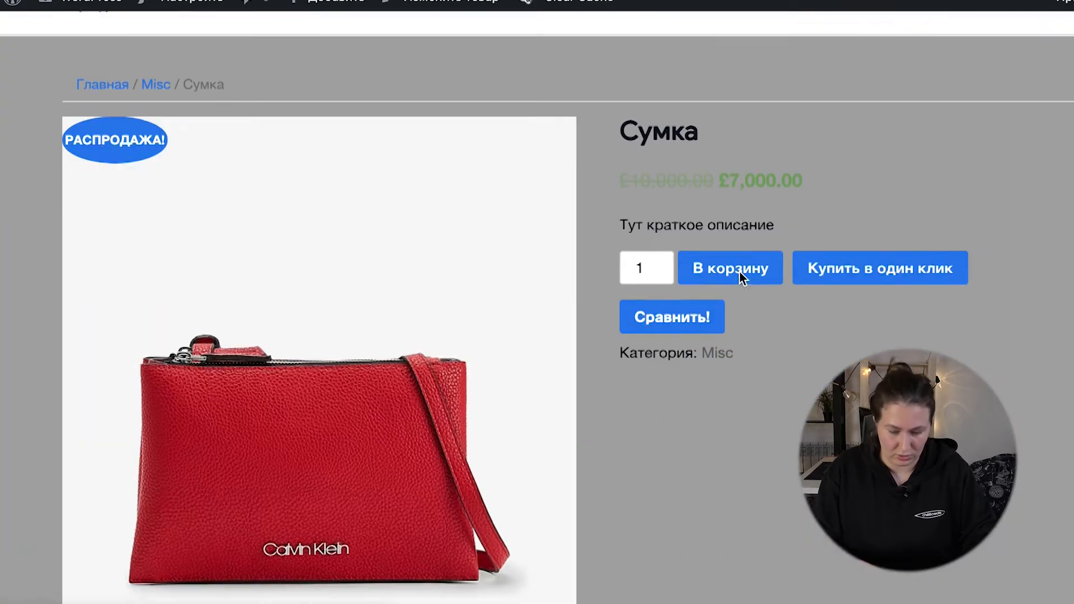
scroll(739, 271, up, 4)
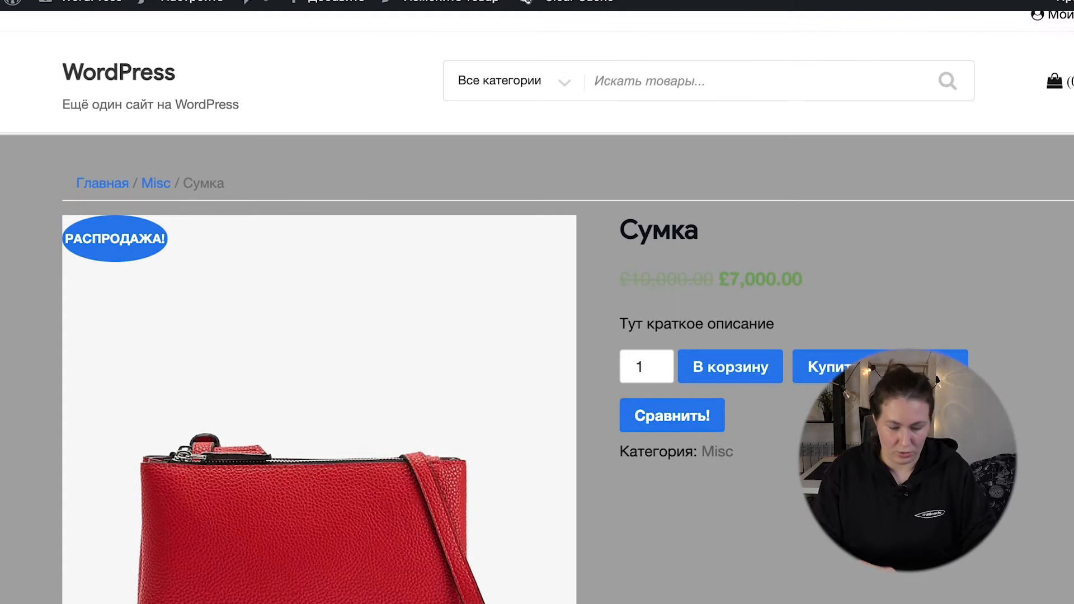
key(alt+Left)
Step: Open the Quick View of the Платье product, look through its image and order options, and close it
click(540, 409)
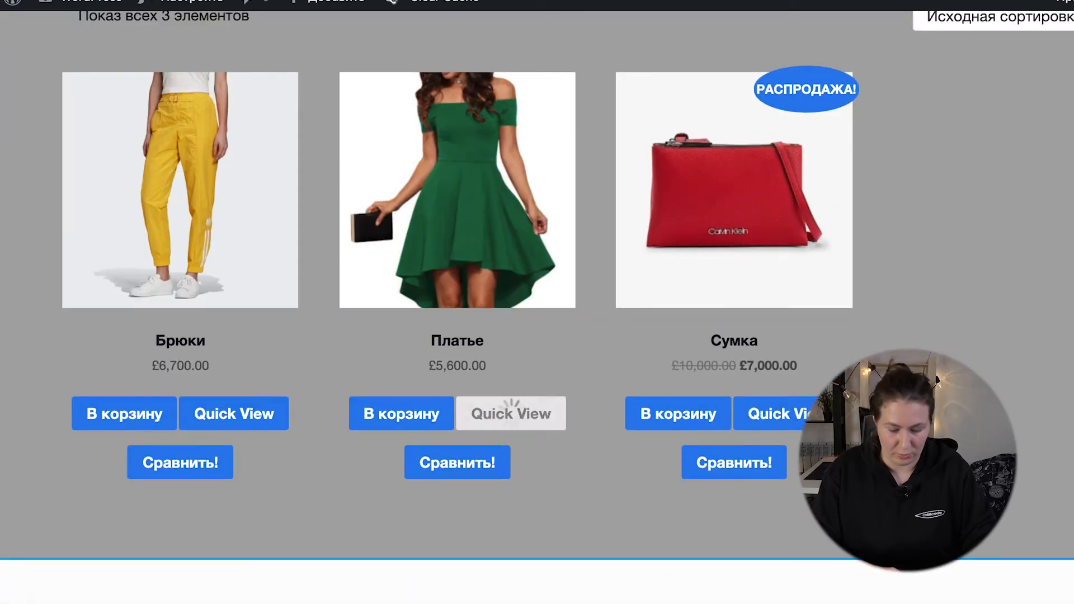
scroll(564, 435, down, 3)
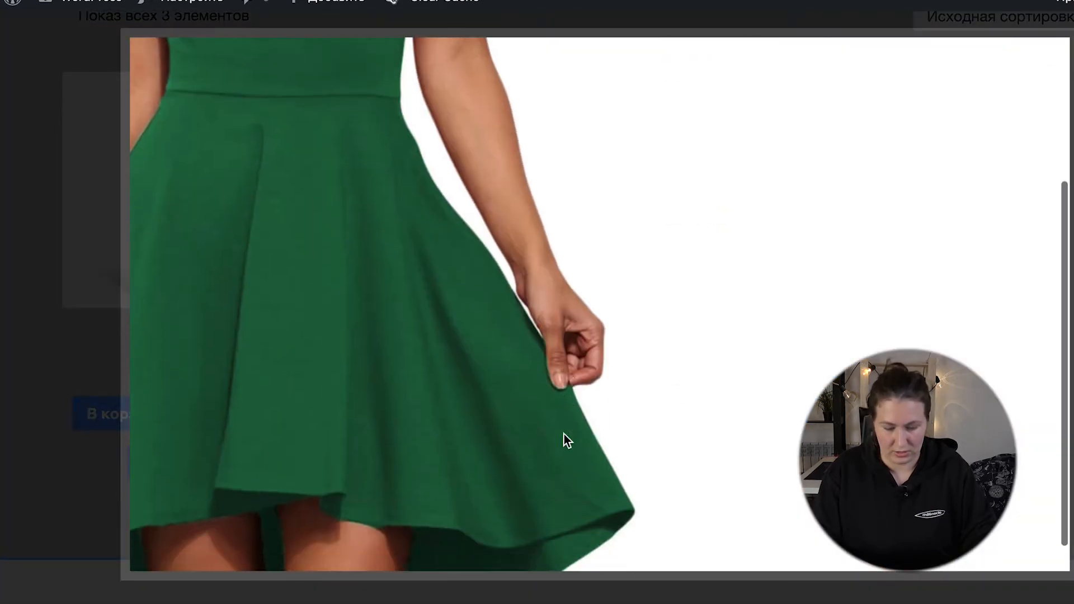
scroll(563, 434, up, 3)
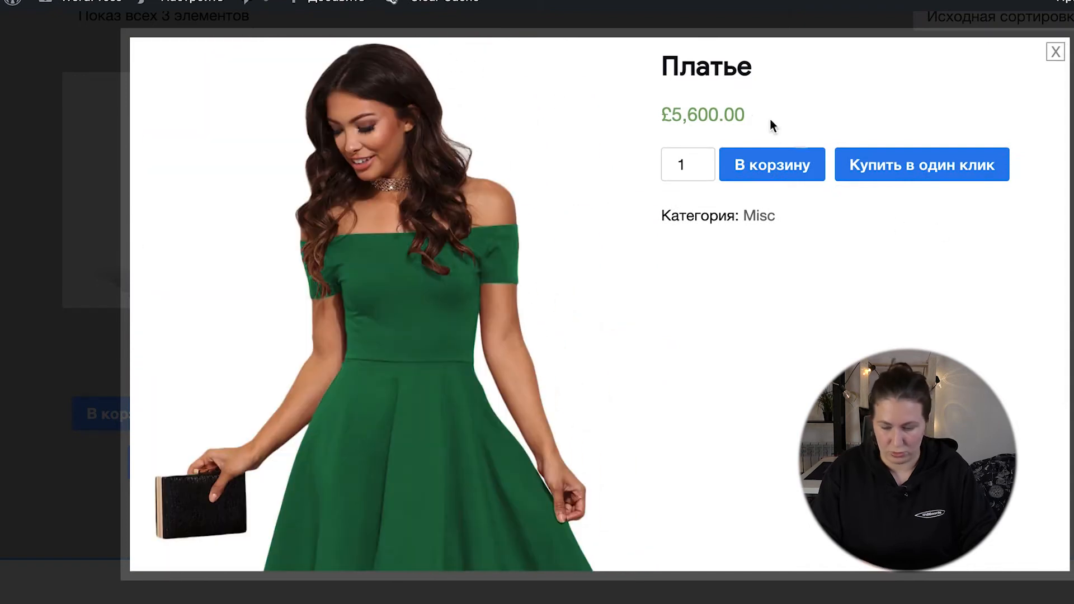
click(1055, 51)
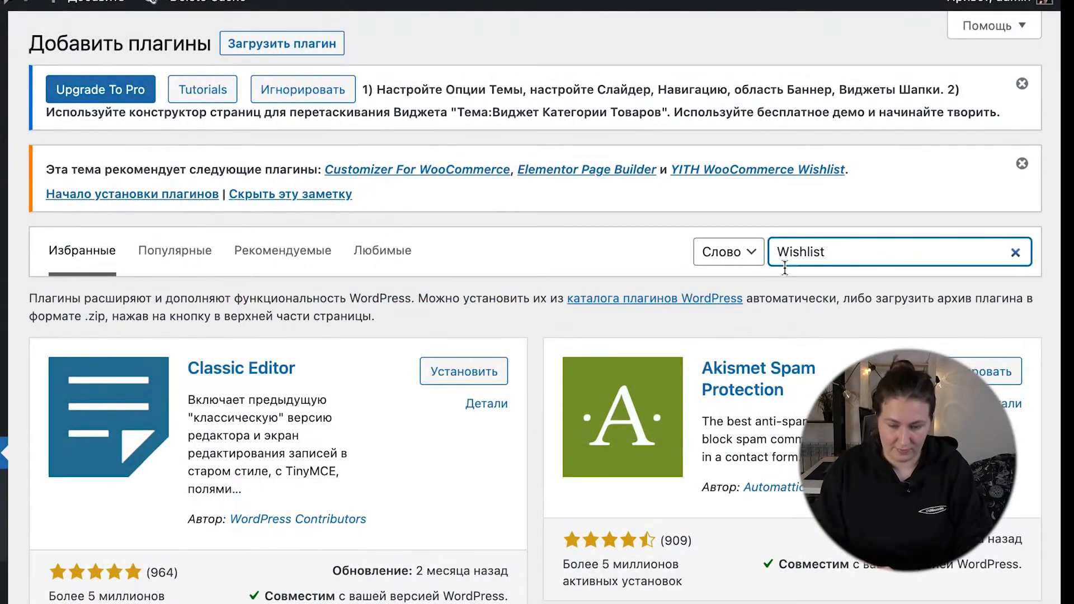
Step: Search the plugin catalogue for Wishlist, then install and activate YITH WooCommerce Wishlist
scroll(785, 268, down, 3)
click(495, 200)
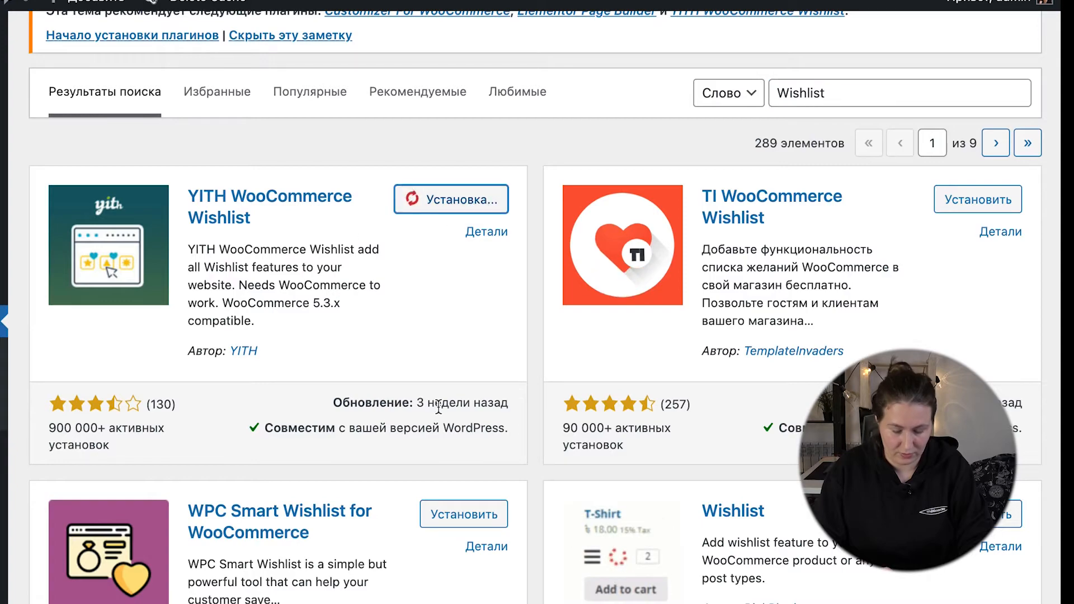
click(446, 201)
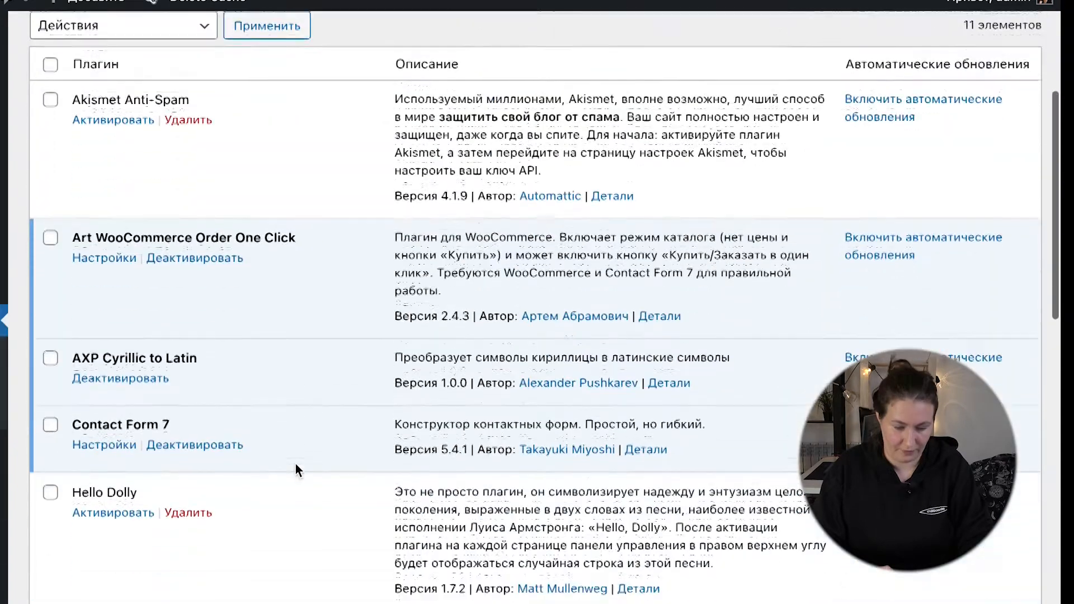
Step: Open the YITH WooCommerce Wishlist settings from the installed plugins and look over its general options
scroll(295, 467, down, 10)
scroll(296, 464, down, 5)
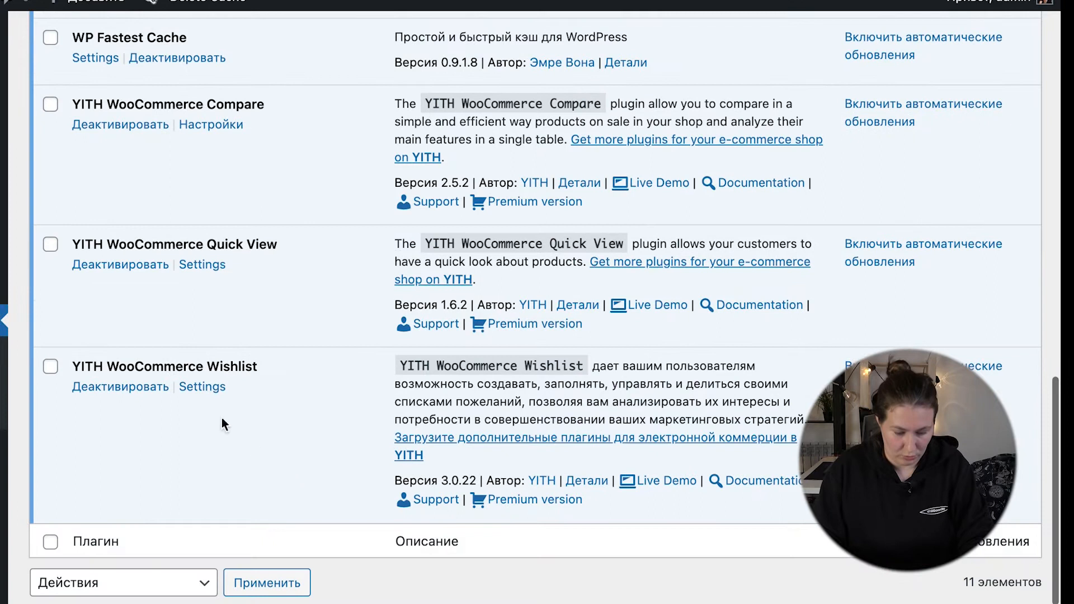
click(208, 389)
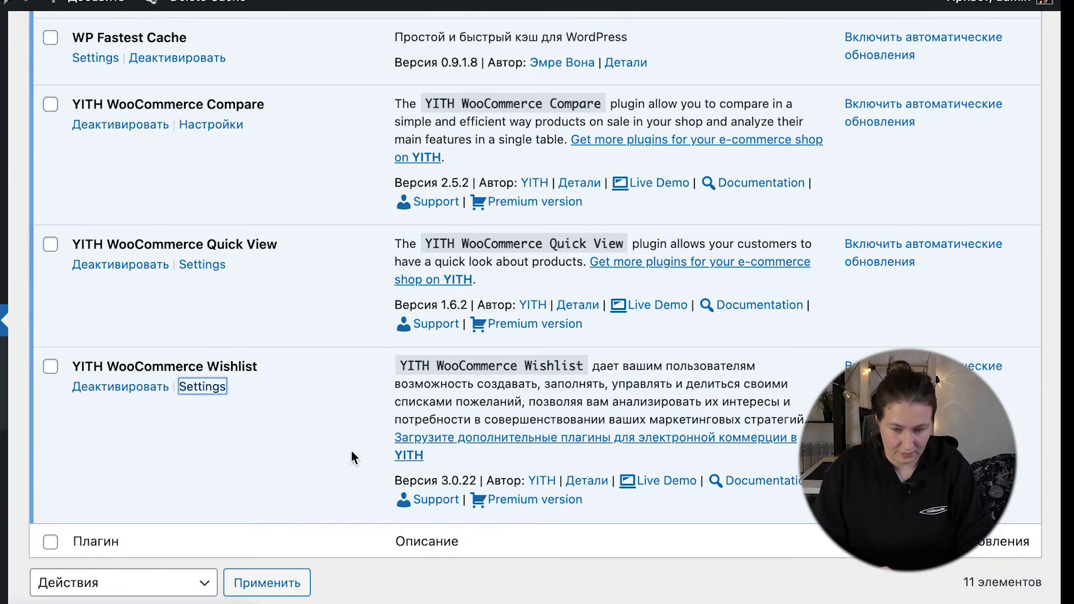
scroll(462, 220, up, 1)
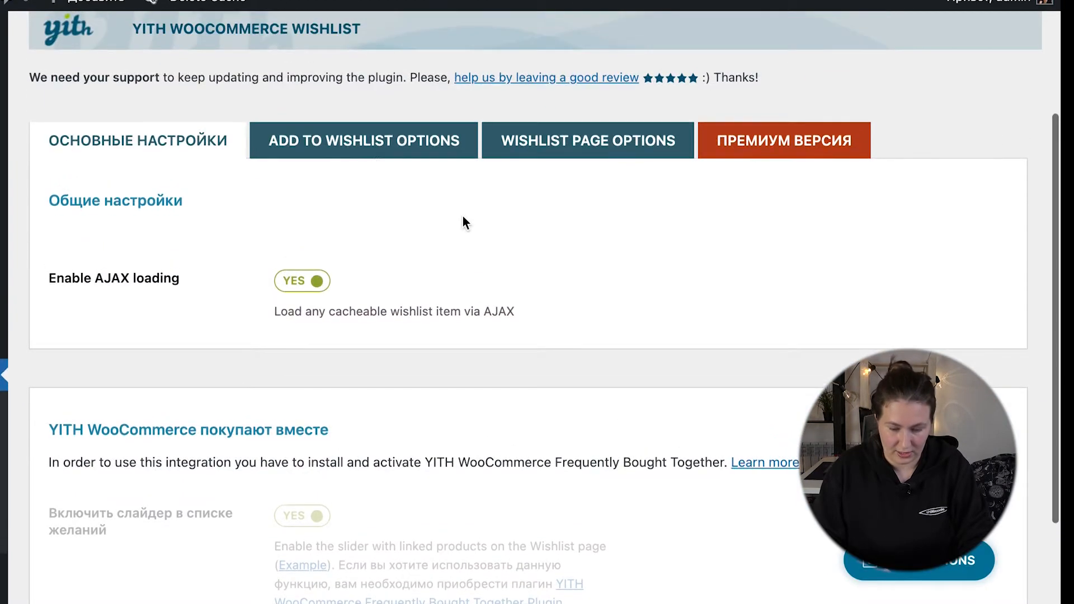
scroll(290, 302, down, 3)
Step: Examine the Add to Wishlist options, including the loop settings, product page position and text customization
click(61, 534)
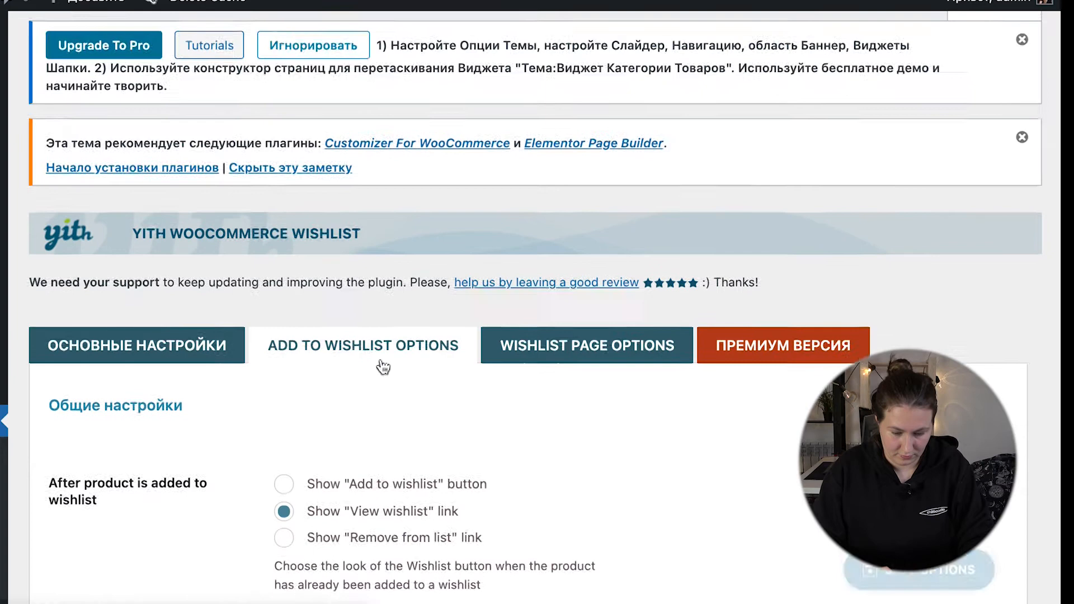
scroll(378, 364, down, 5)
scroll(379, 364, down, 5)
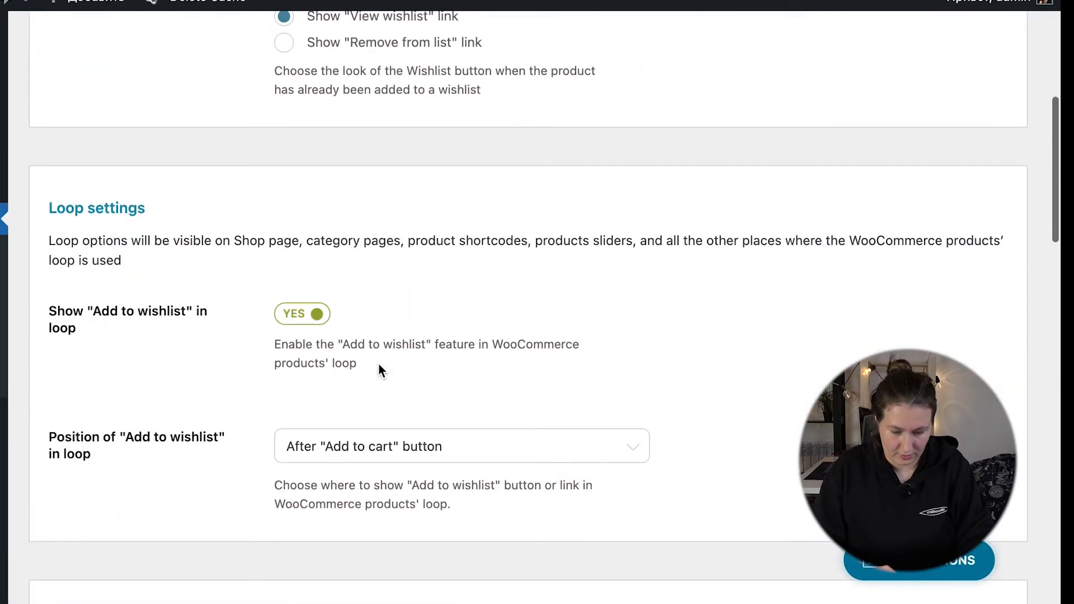
scroll(378, 364, down, 10)
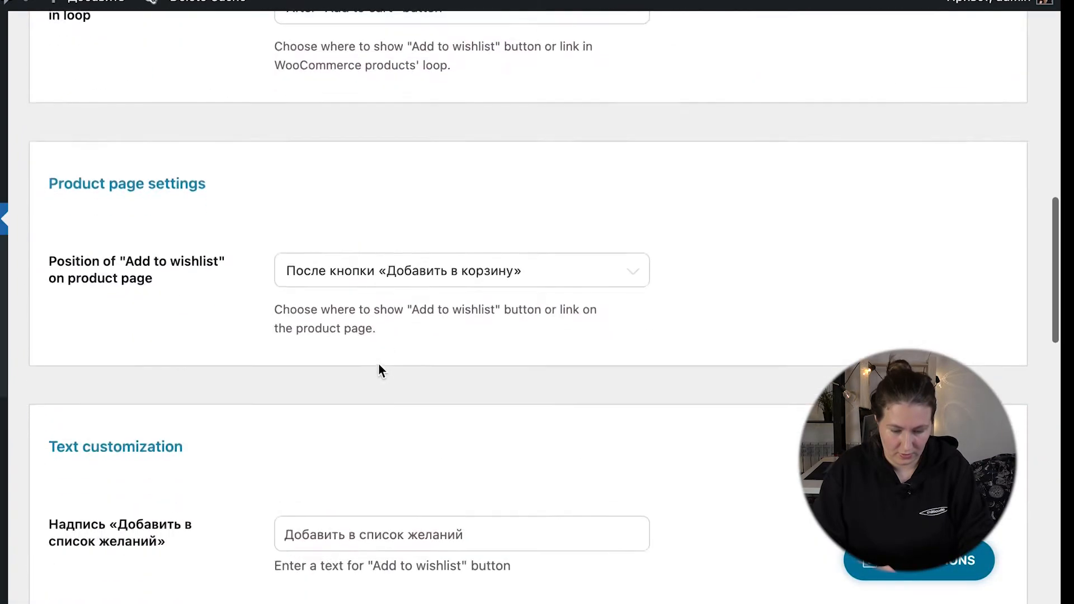
scroll(379, 370, down, 9)
scroll(378, 371, up, 5)
scroll(379, 370, down, 14)
scroll(379, 374, down, 1)
scroll(336, 475, down, 10)
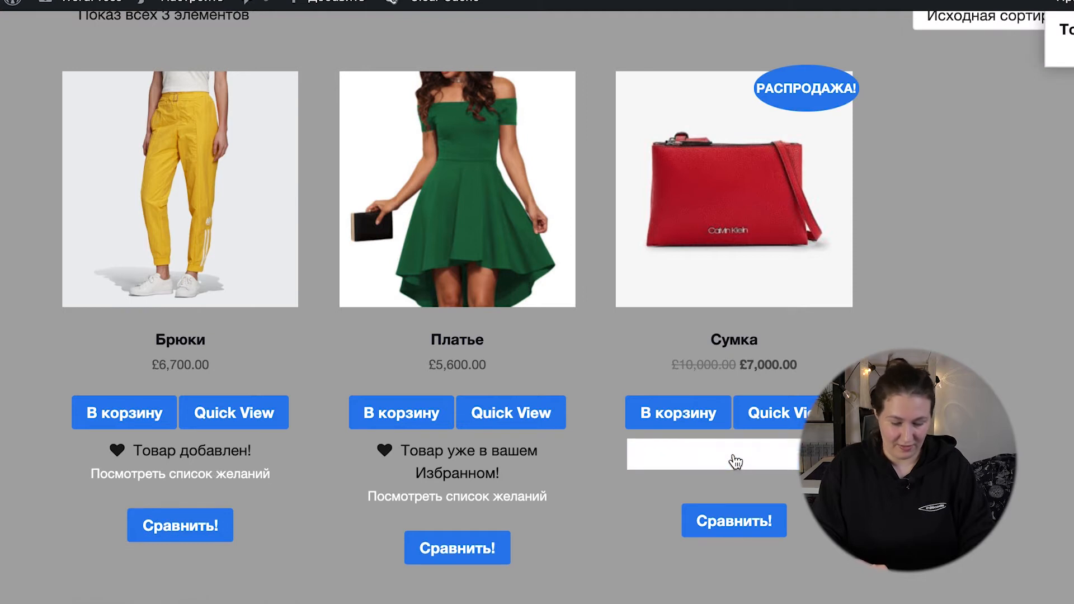
Step: Open the wishlist from the Брюки product in the shop, remove Брюки from it and add Платье to the cart
click(207, 476)
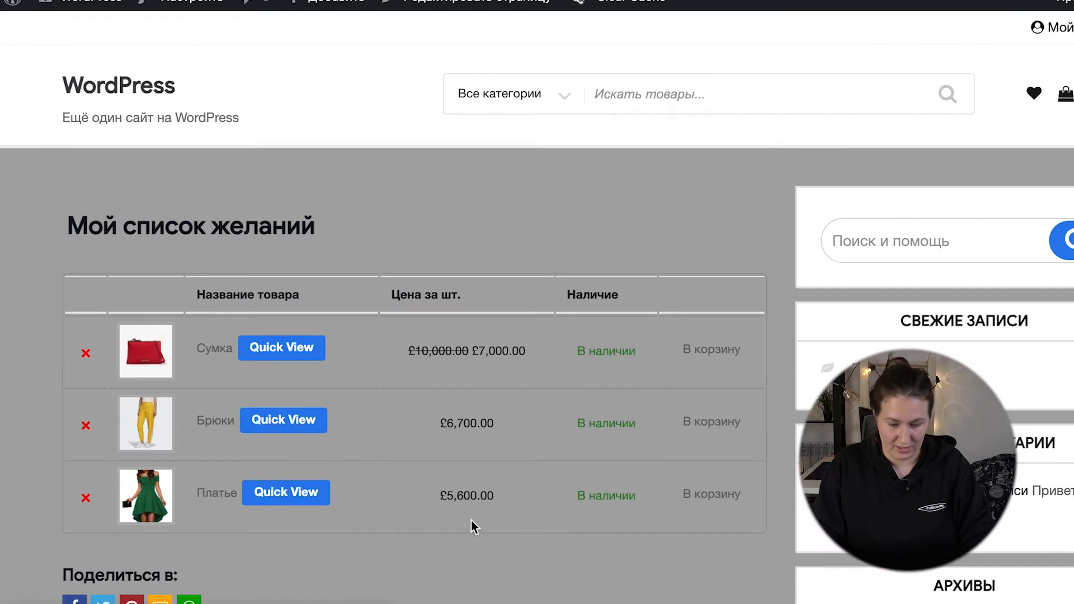
scroll(472, 525, down, 2)
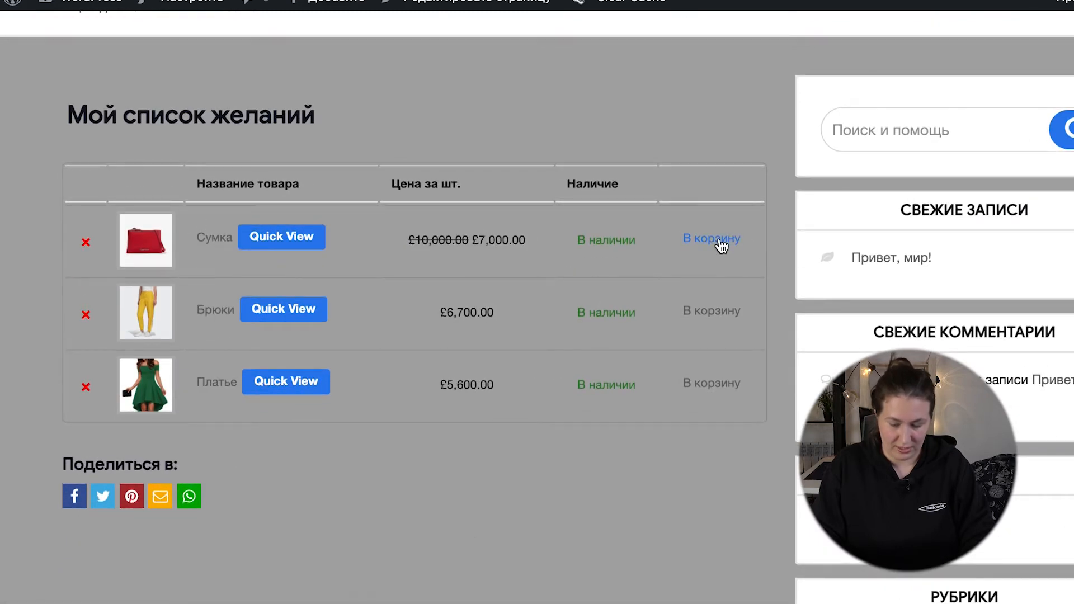
click(85, 321)
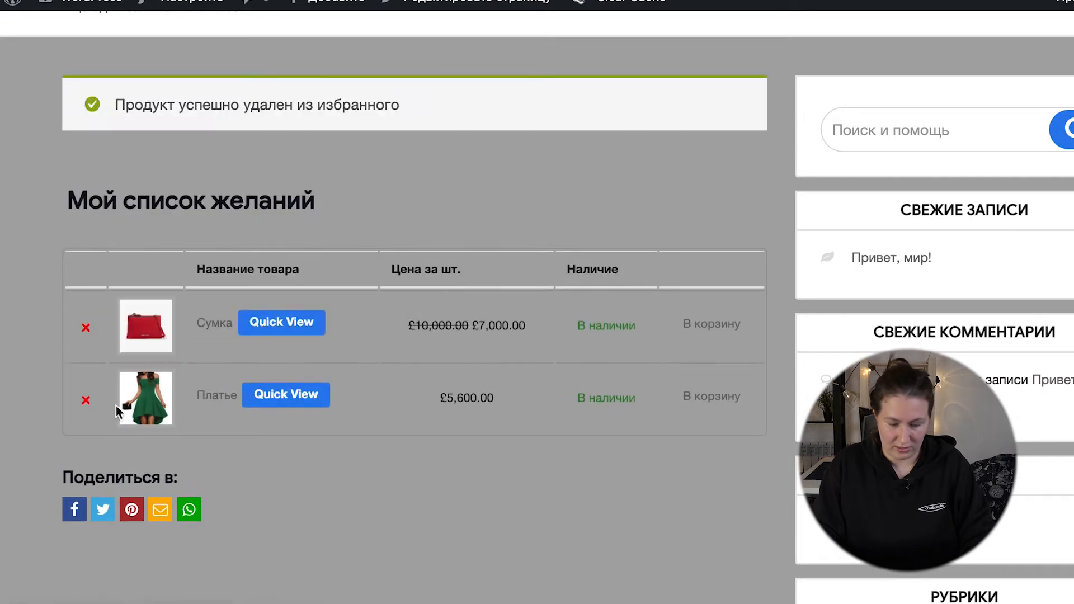
click(718, 397)
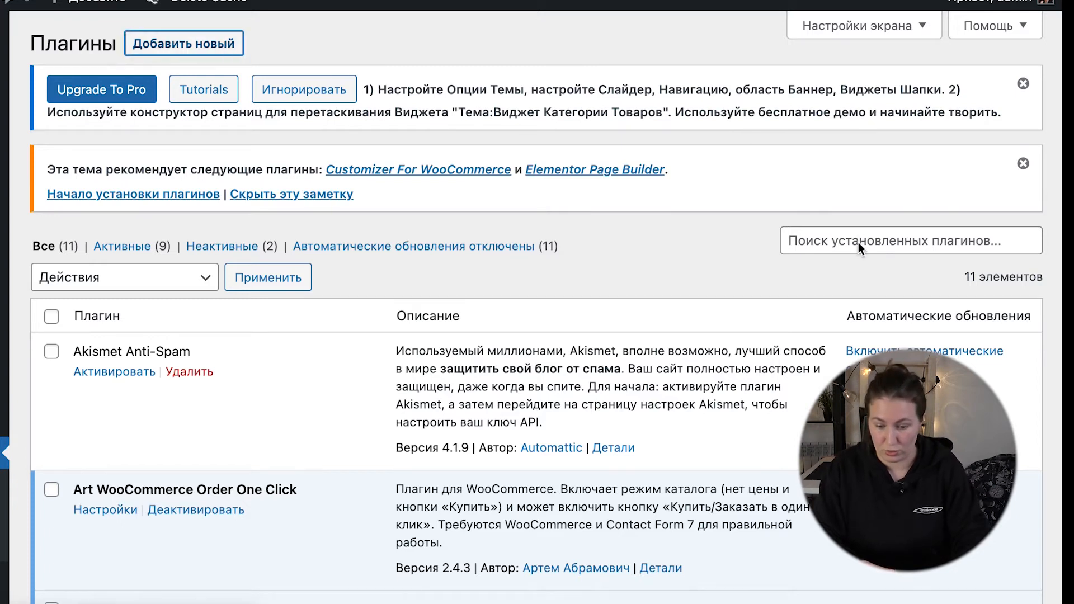
Step: Search the plugin catalogue for YITH WOOCOMMERCE POPUP, then install and activate YITH WooCommerce Popup
text(YITH WOOCOMMERCE POPUP)
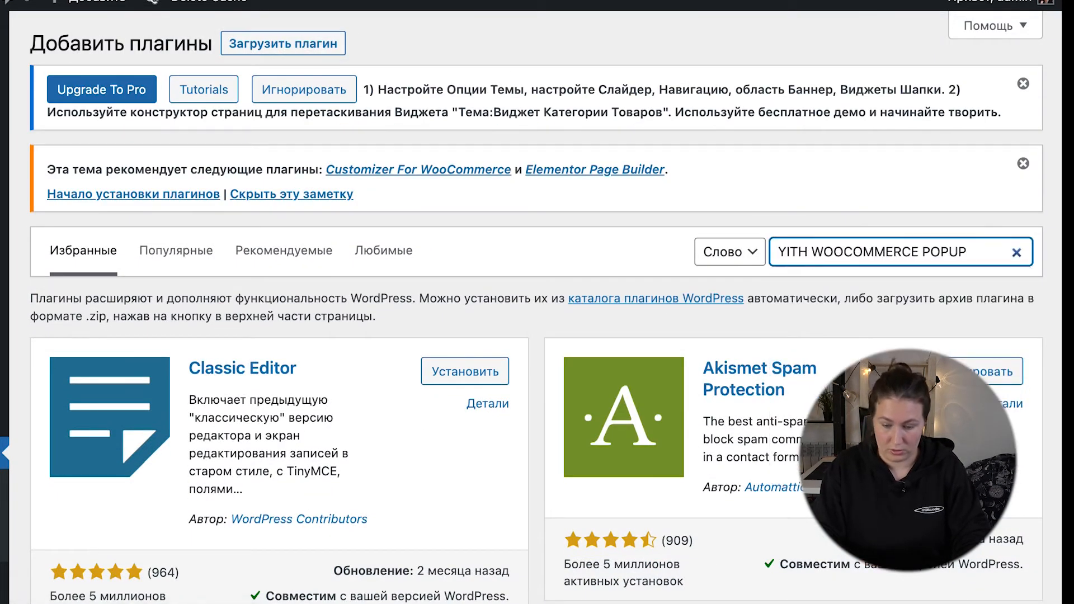
scroll(348, 411, down, 10)
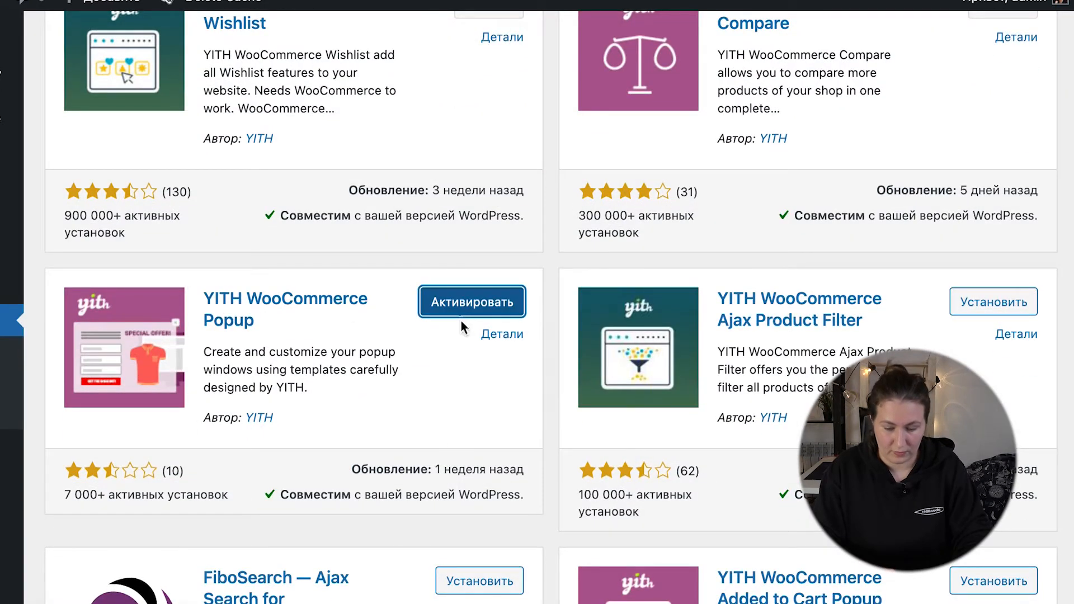
click(452, 301)
Step: Open the YITH WooCommerce Popup settings from the installed plugins and open the Новость! popup for editing
scroll(390, 436, down, 15)
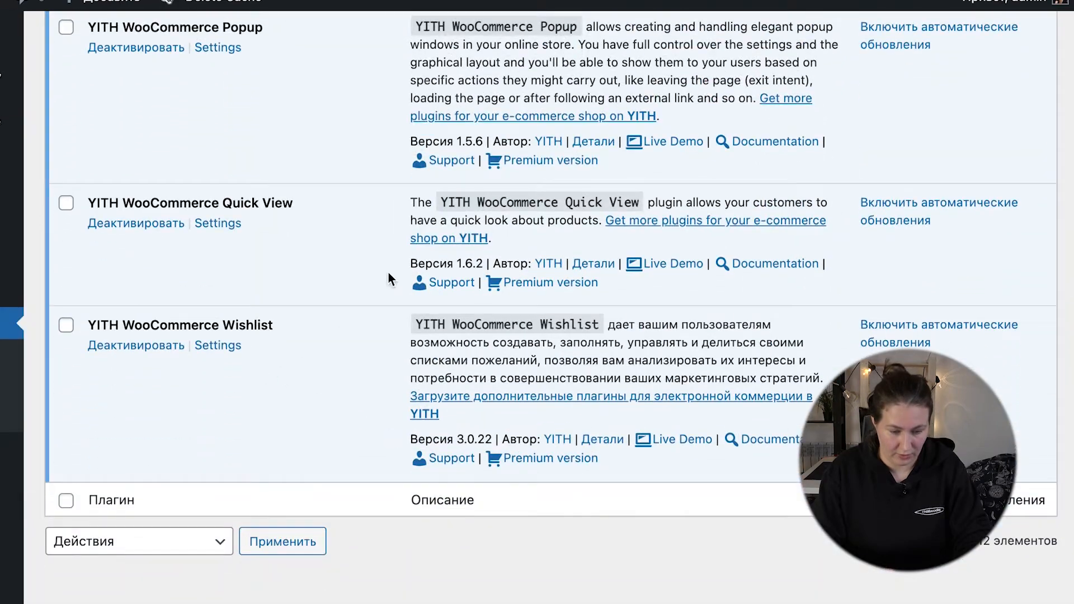
scroll(388, 273, up, 5)
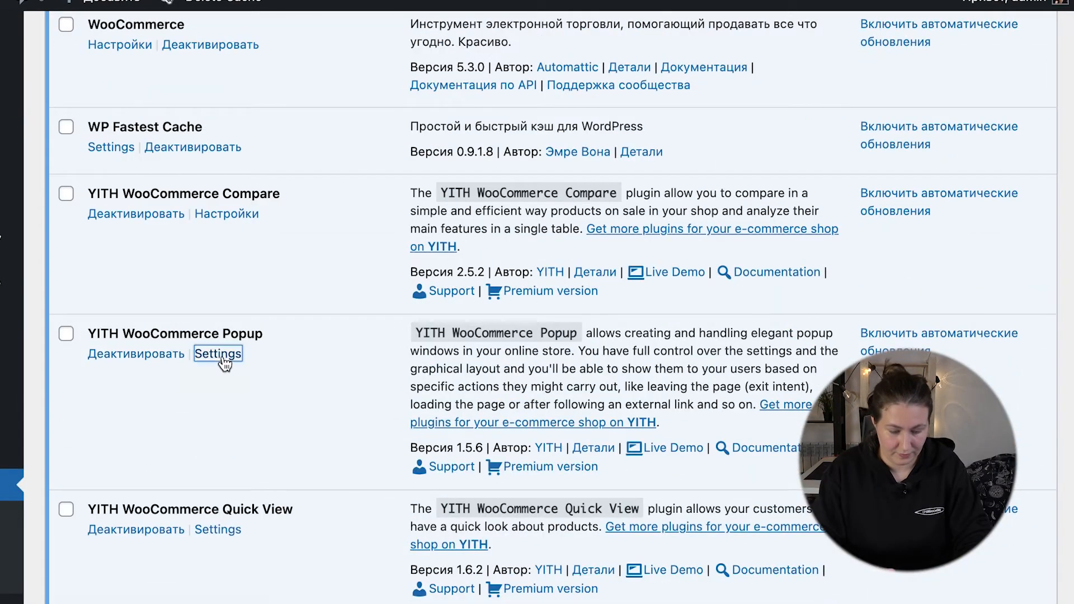
click(217, 354)
click(132, 397)
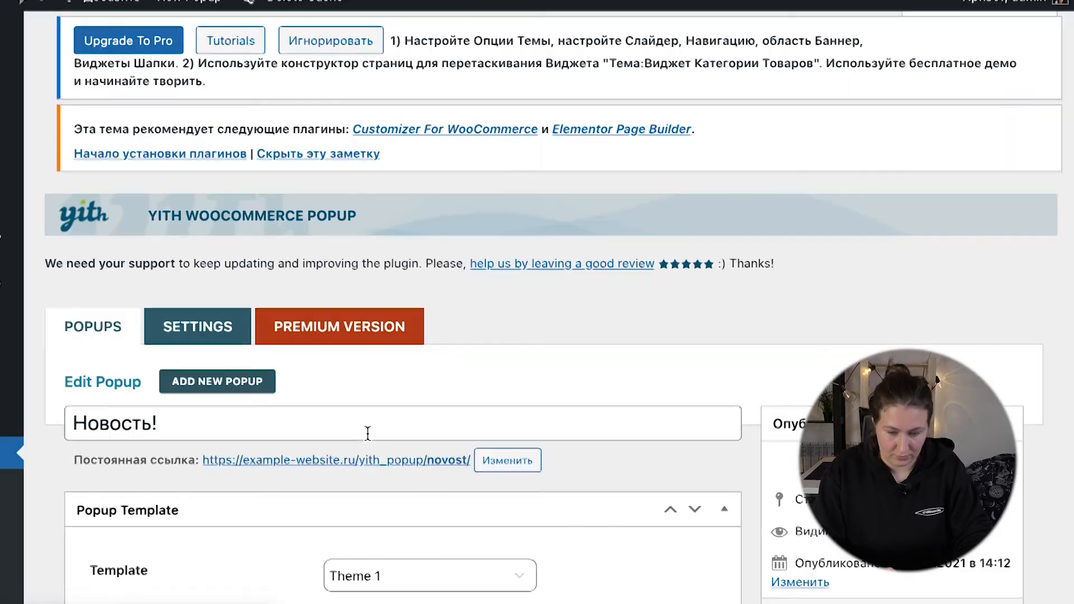
Step: Examine the template choices of the Новость! popup and its content settings, including the type, header, content and footer
scroll(367, 453, down, 2)
scroll(368, 454, down, 1)
scroll(369, 450, up, 1)
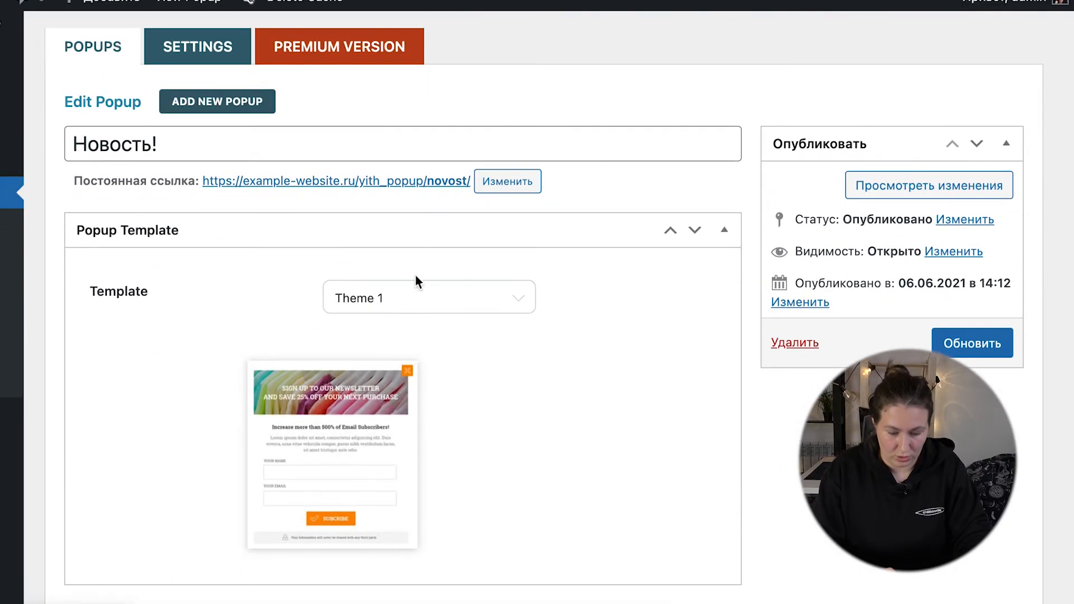
click(410, 306)
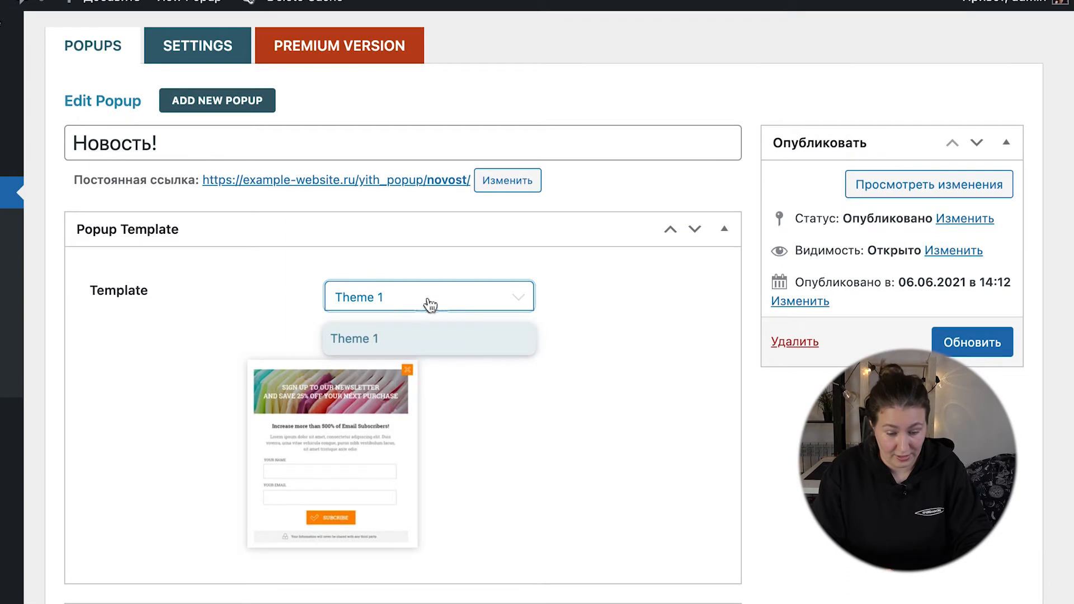
click(579, 319)
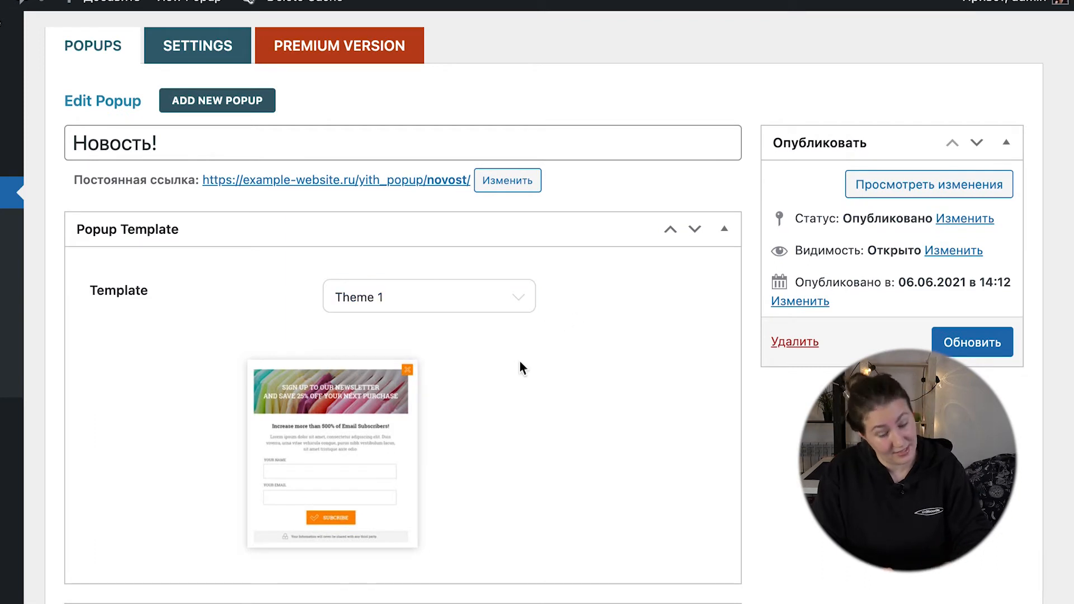
scroll(520, 367, down, 10)
scroll(468, 553, down, 15)
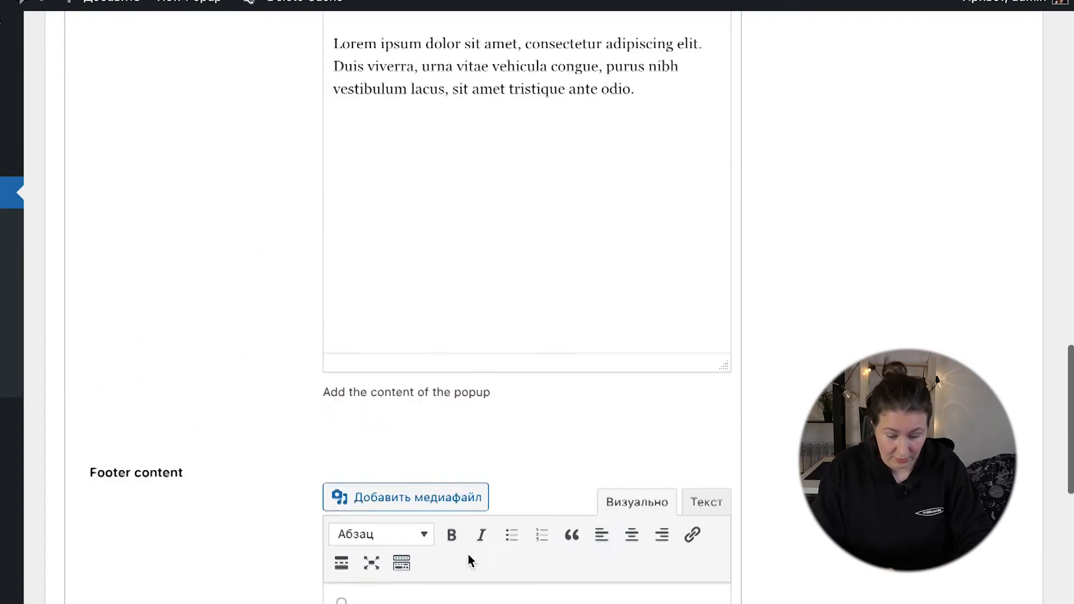
scroll(468, 553, up, 20)
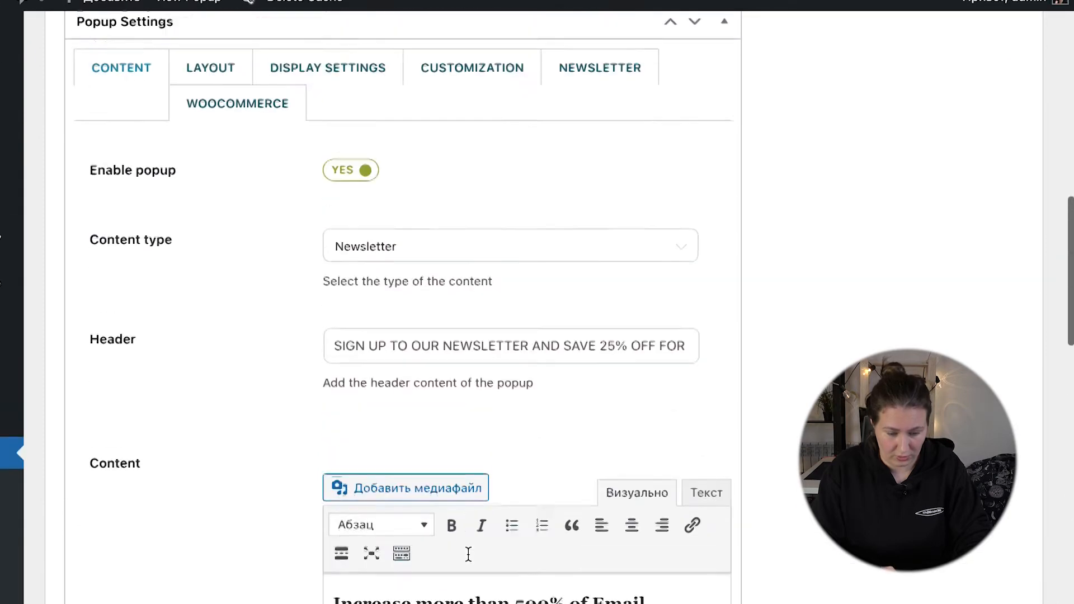
scroll(357, 350, down, 2)
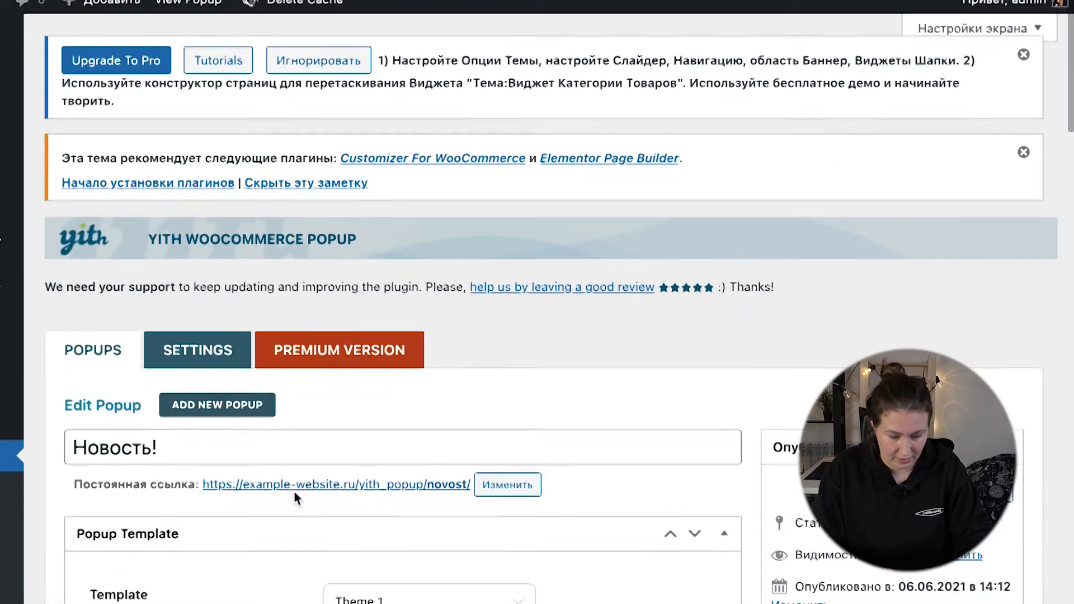
Step: Look over the popup plugin's general settings, then view the newsletter popup on the site and close it
click(200, 291)
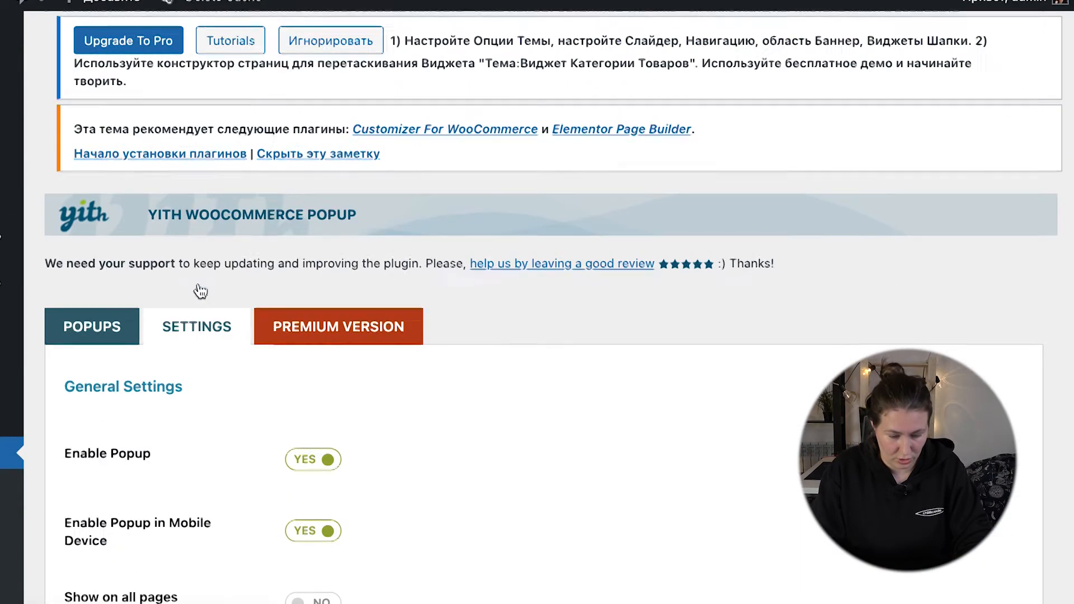
scroll(251, 412, down, 5)
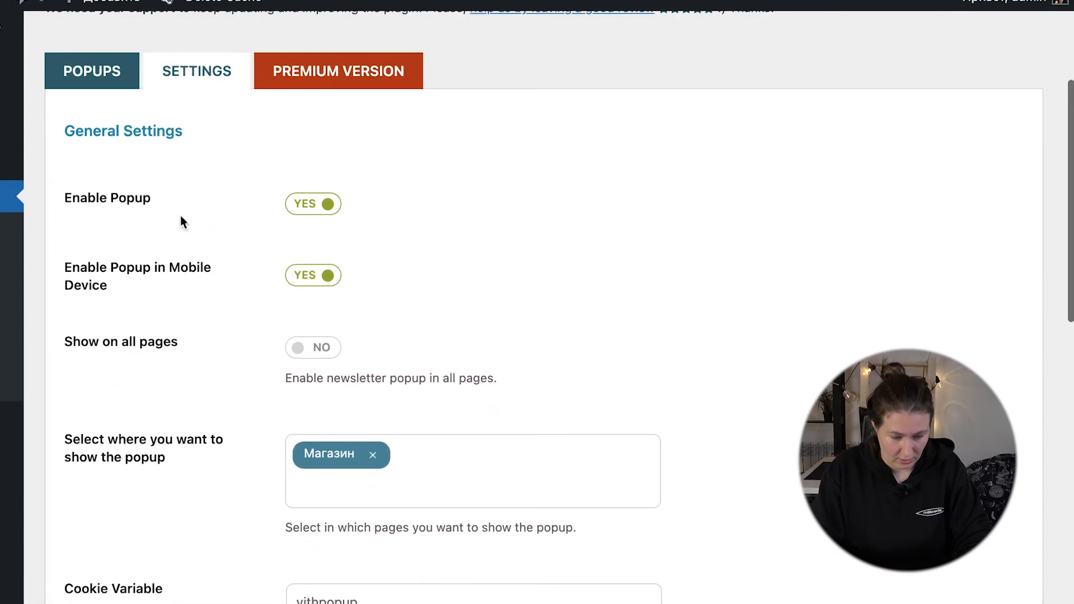
scroll(322, 358, down, 5)
scroll(321, 385, up, 1)
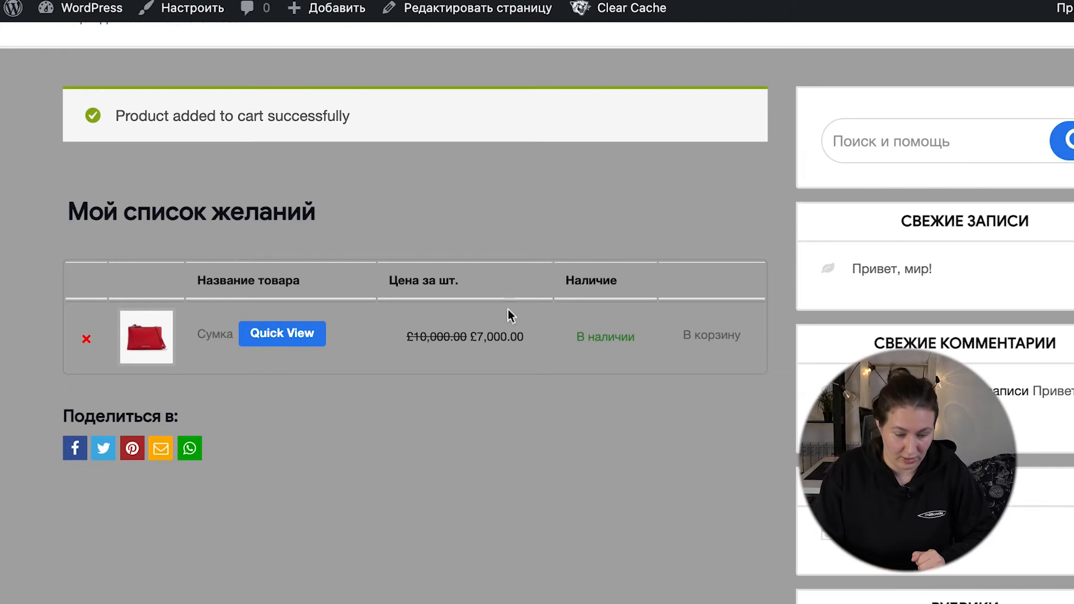
scroll(508, 310, up, 3)
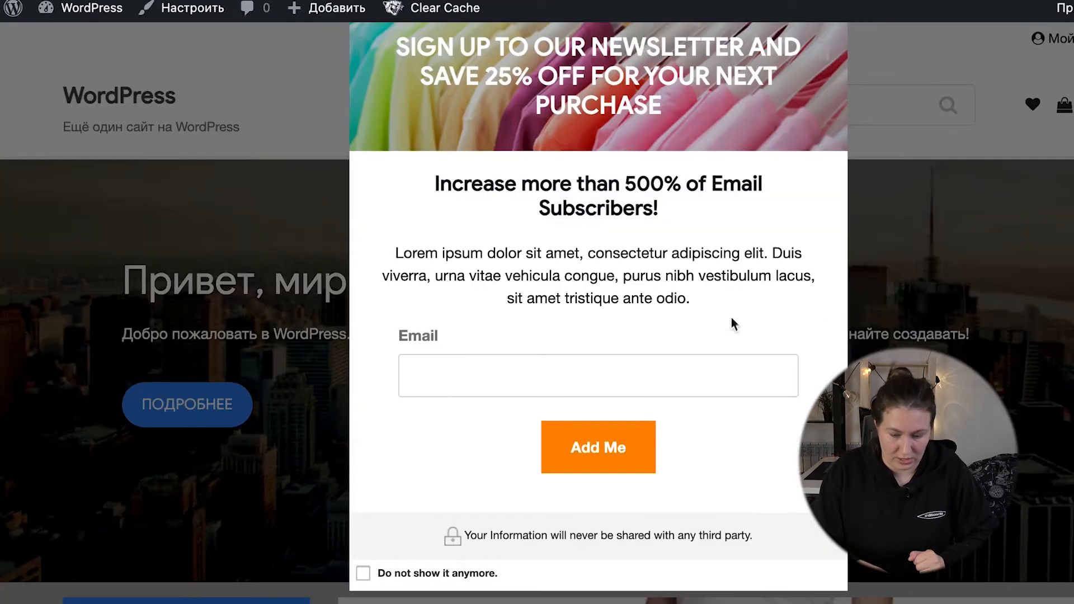
click(912, 292)
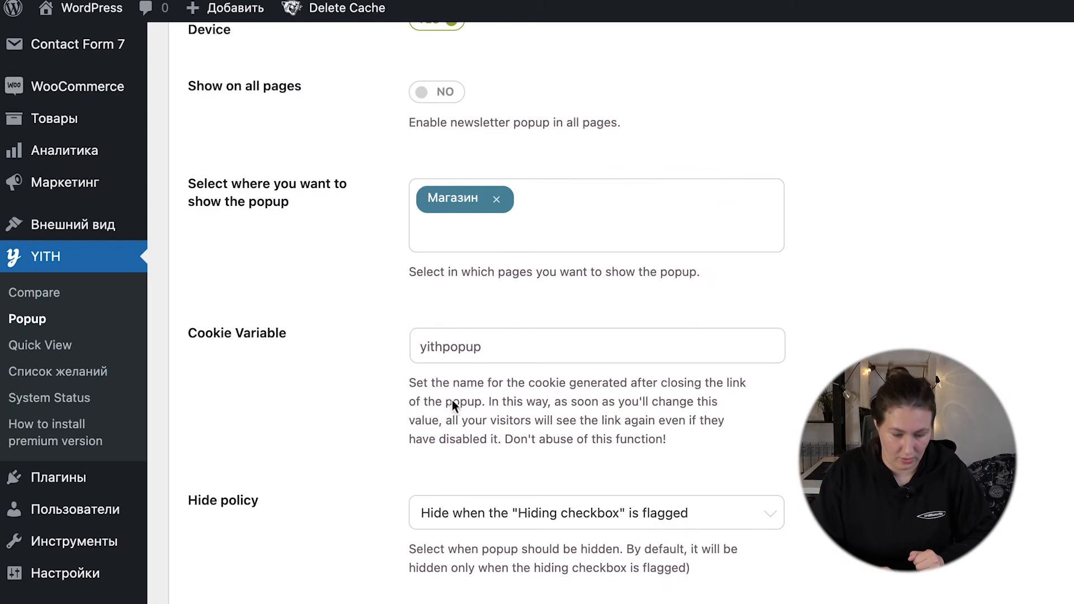
Step: Set Магазин as the page where the popup is shown and save the popup plugin's general settings
scroll(443, 293, down, 10)
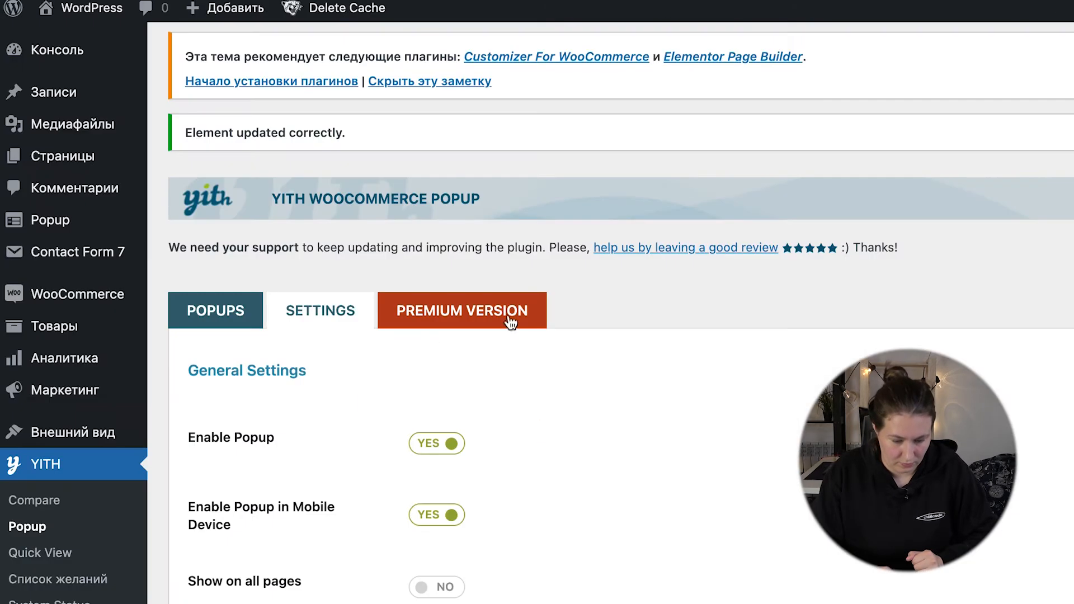
scroll(471, 488, down, 4)
scroll(470, 488, down, 1)
click(497, 420)
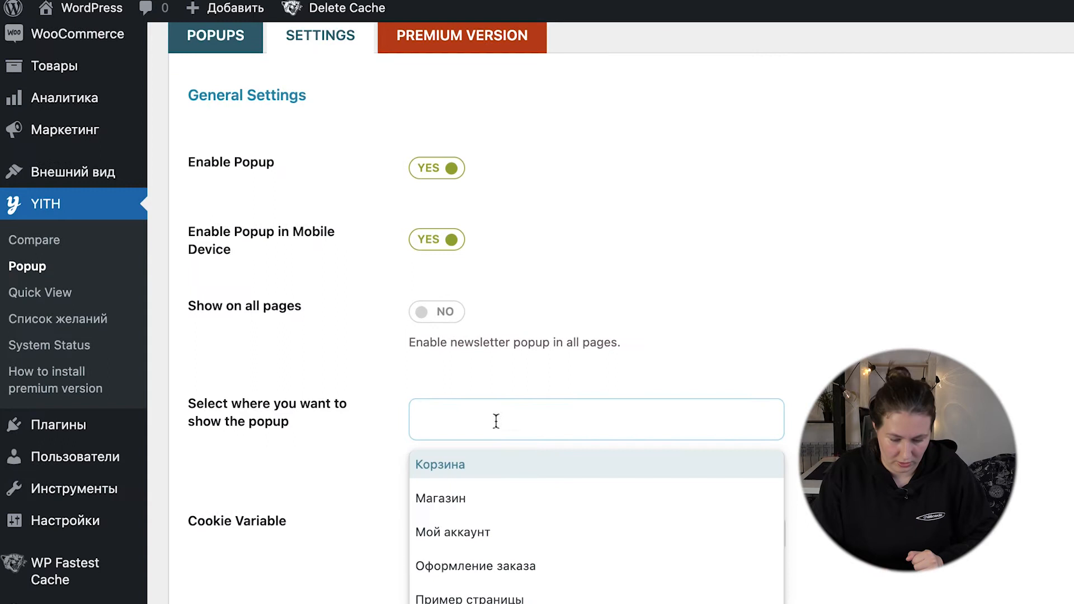
scroll(475, 511, down, 1)
click(472, 489)
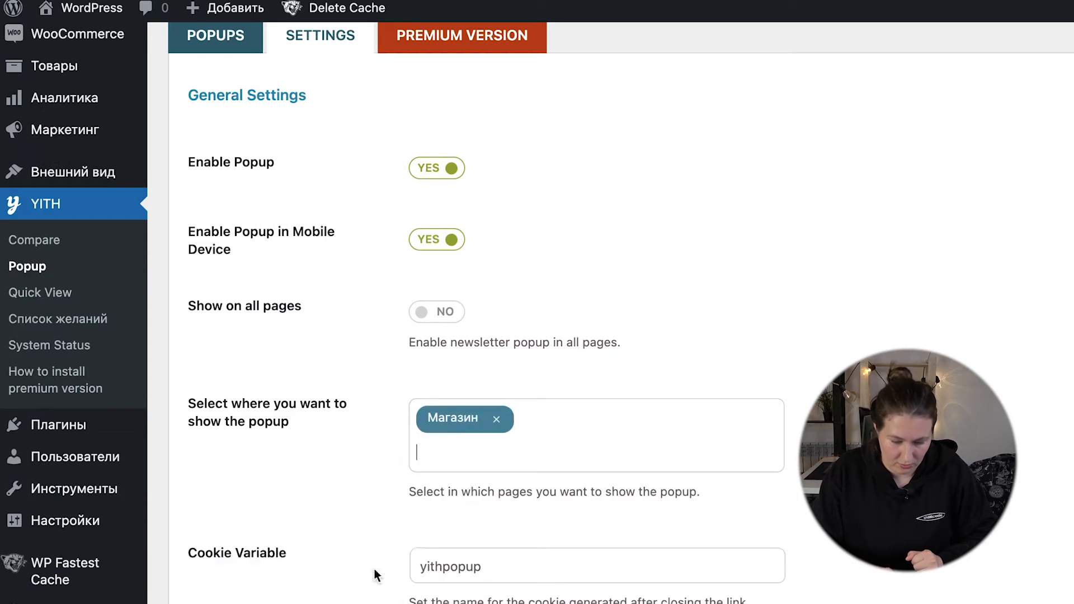
scroll(361, 573, down, 7)
scroll(361, 573, down, 3)
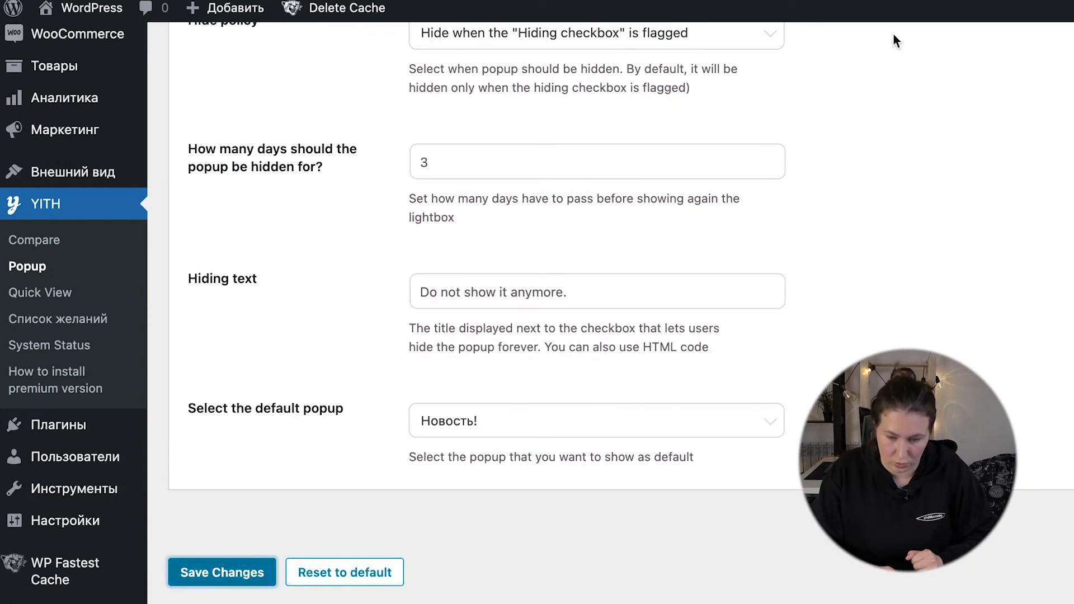
click(222, 572)
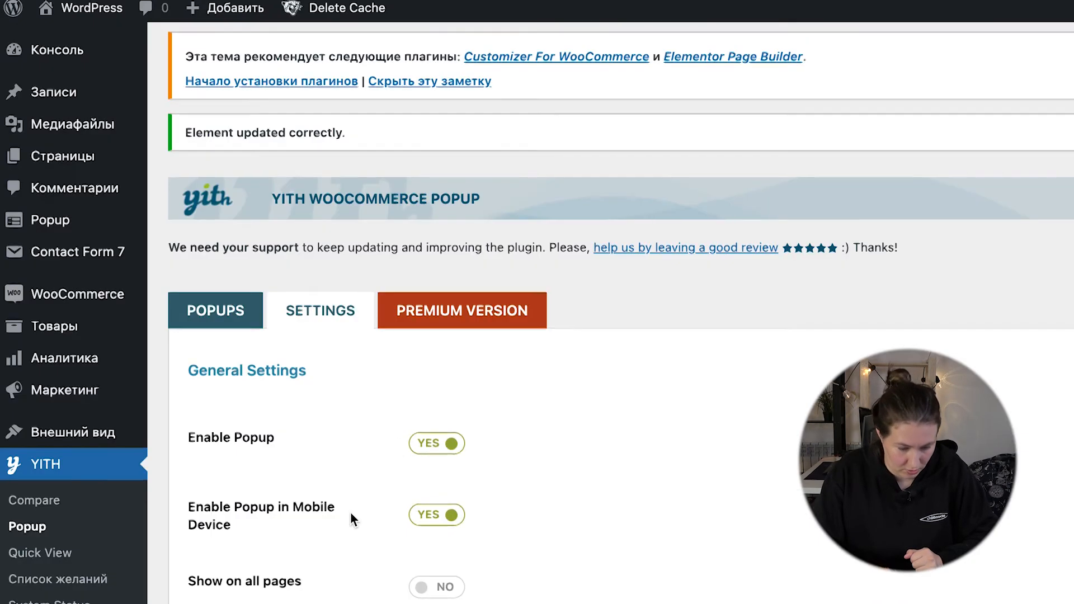
Step: View the newsletter popup on the site's front page, close it and look over the page behind it
scroll(351, 582, down, 5)
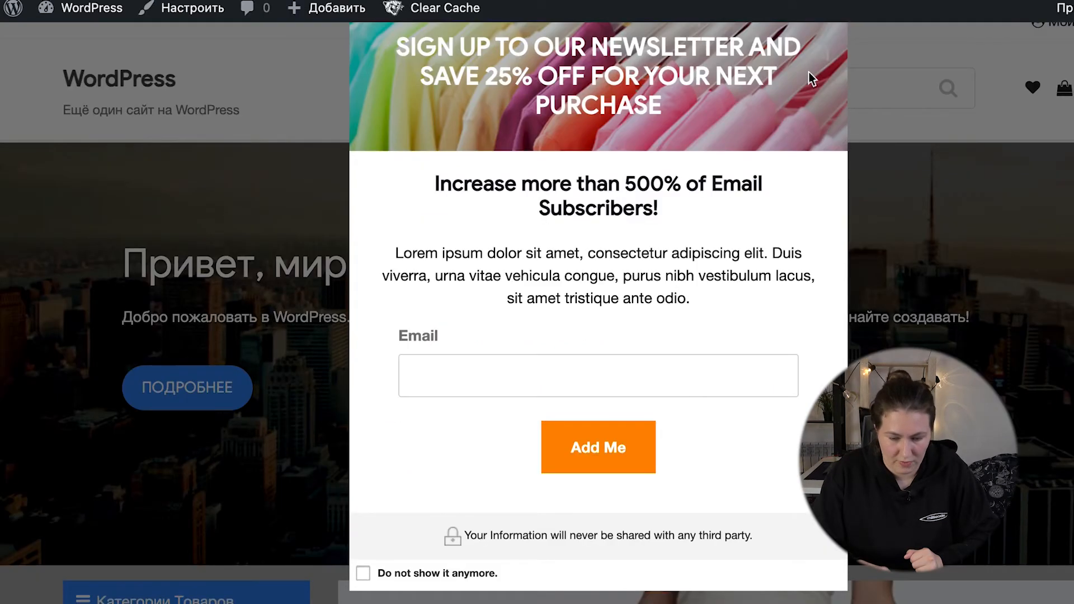
click(916, 162)
scroll(299, 426, down, 4)
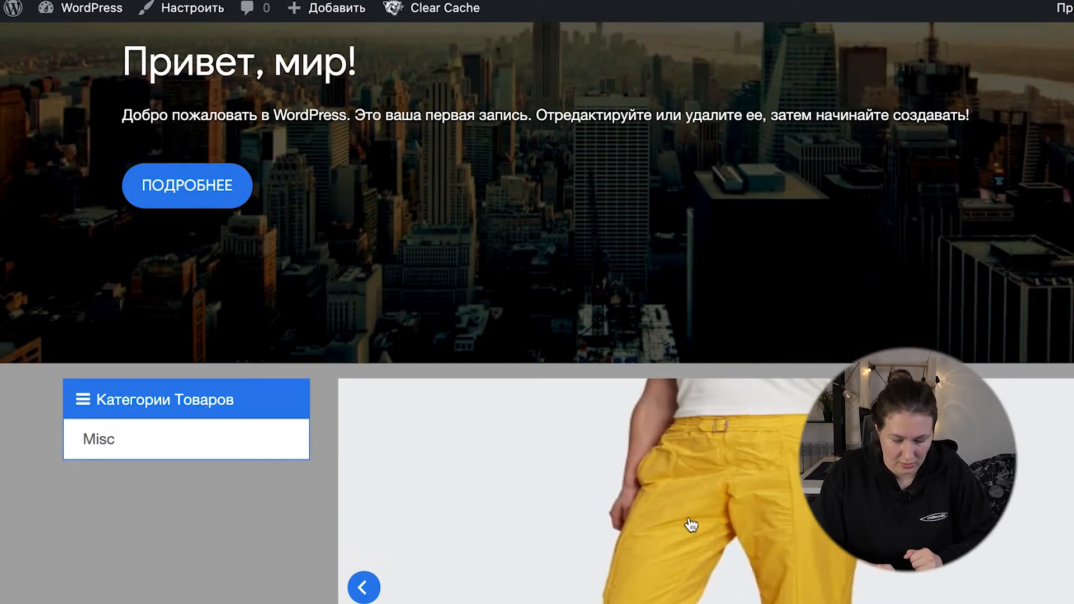
scroll(676, 554, down, 10)
scroll(669, 571, up, 4)
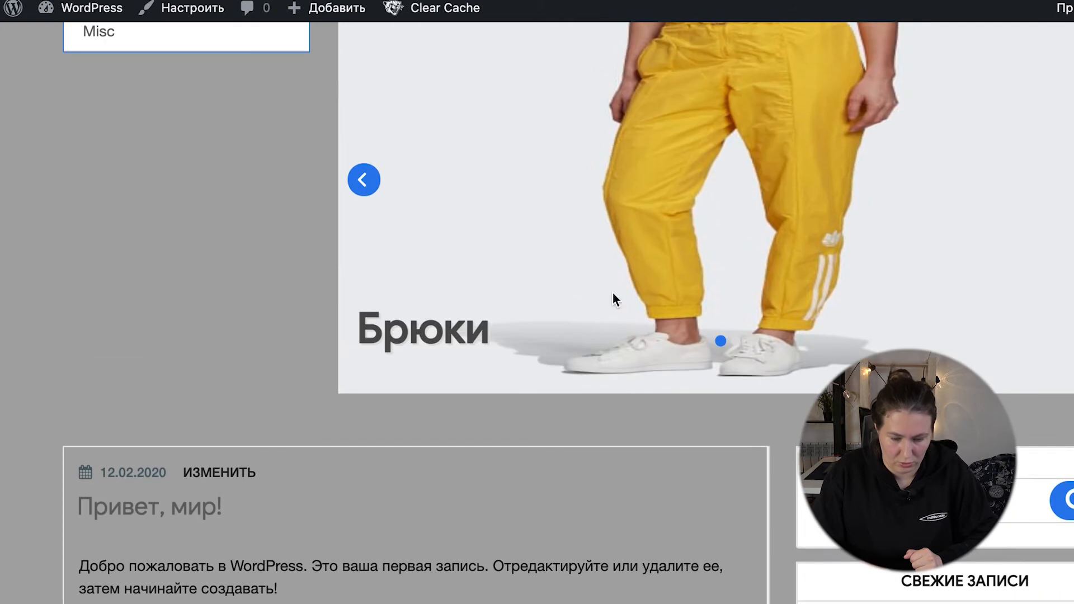
Step: Open the Брюки product page from the front page and look over its details and similar products
click(691, 153)
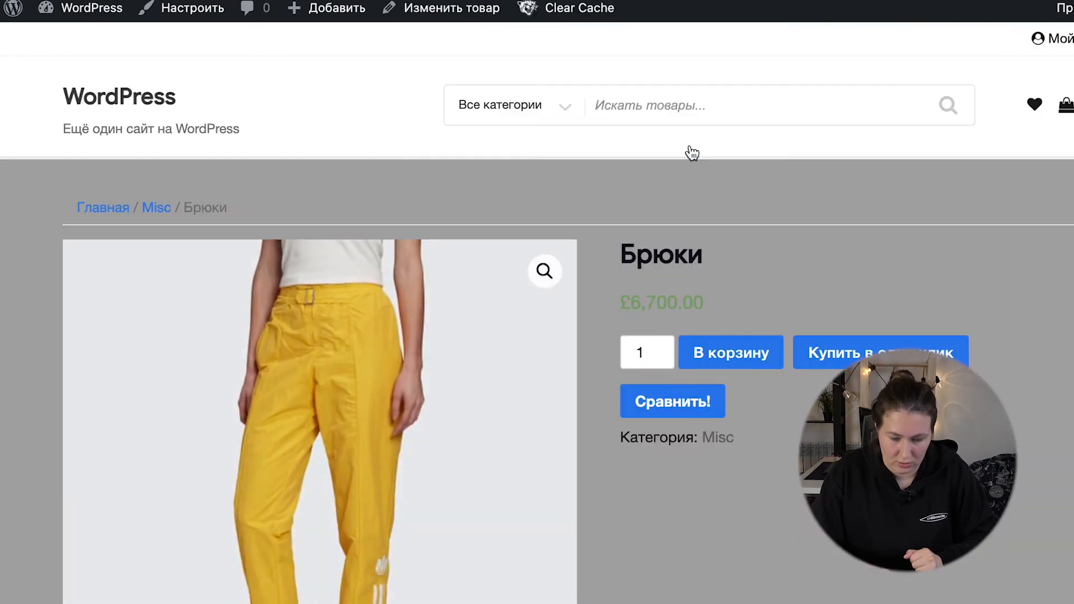
scroll(692, 152, down, 10)
scroll(692, 153, up, 10)
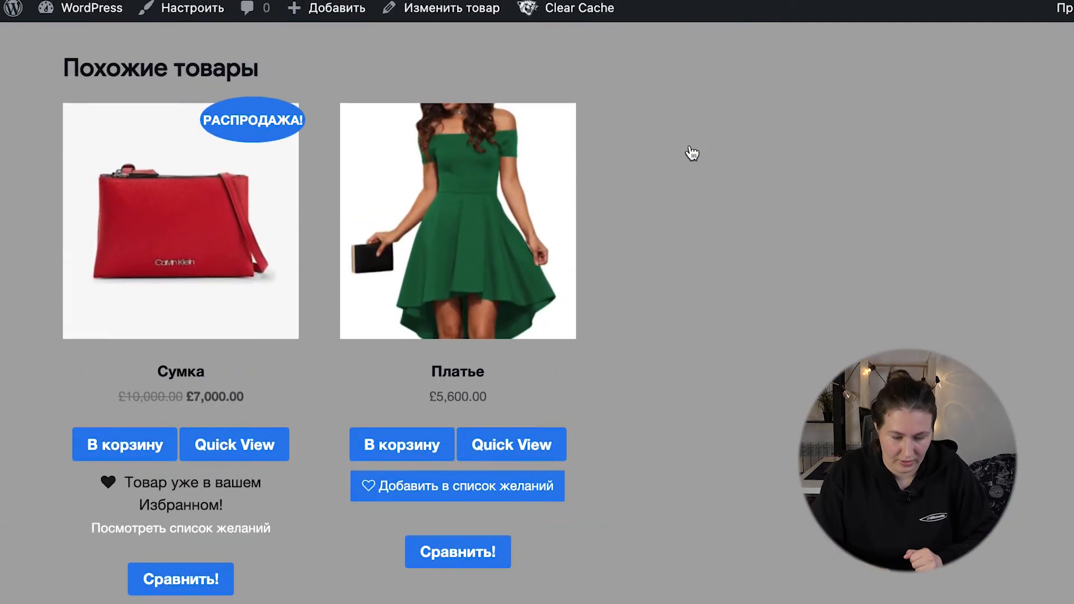
scroll(692, 152, up, 10)
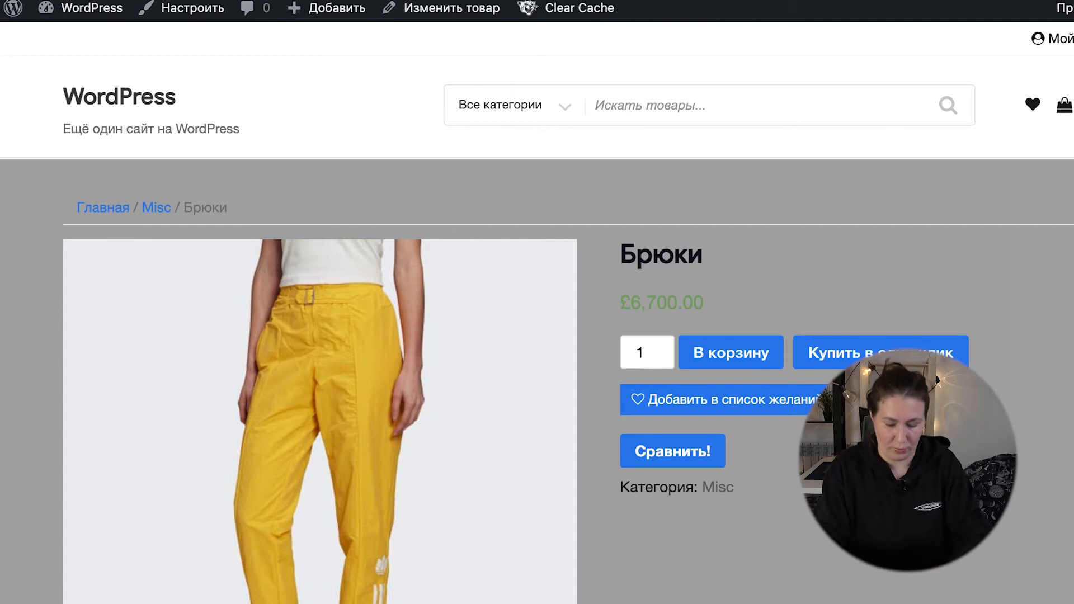
Step: Open the store's Магазин page, view the newsletter popup there and close it
text(shop)
key(Return)
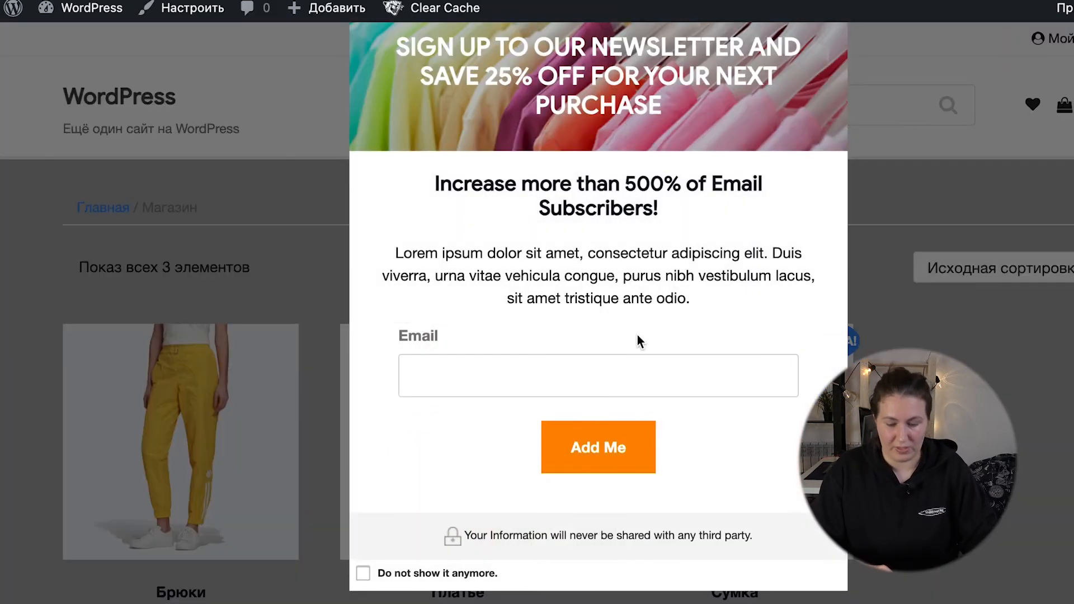
click(897, 325)
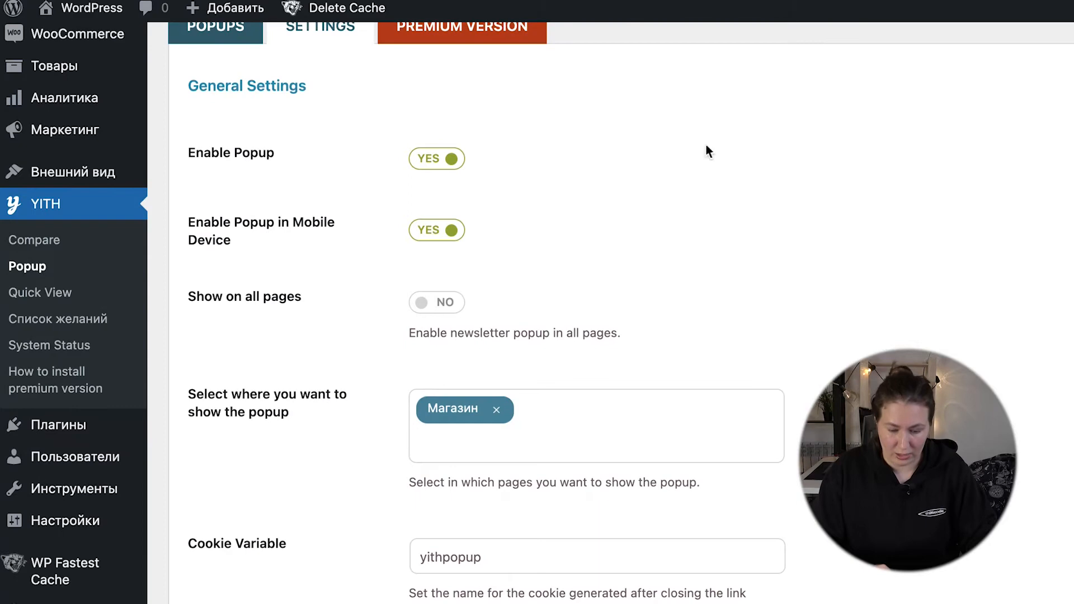
Step: Look over the popup plugin's general settings, including hide policy and default popup, and its premium version features
scroll(653, 243, down, 5)
scroll(653, 243, up, 5)
scroll(652, 242, down, 10)
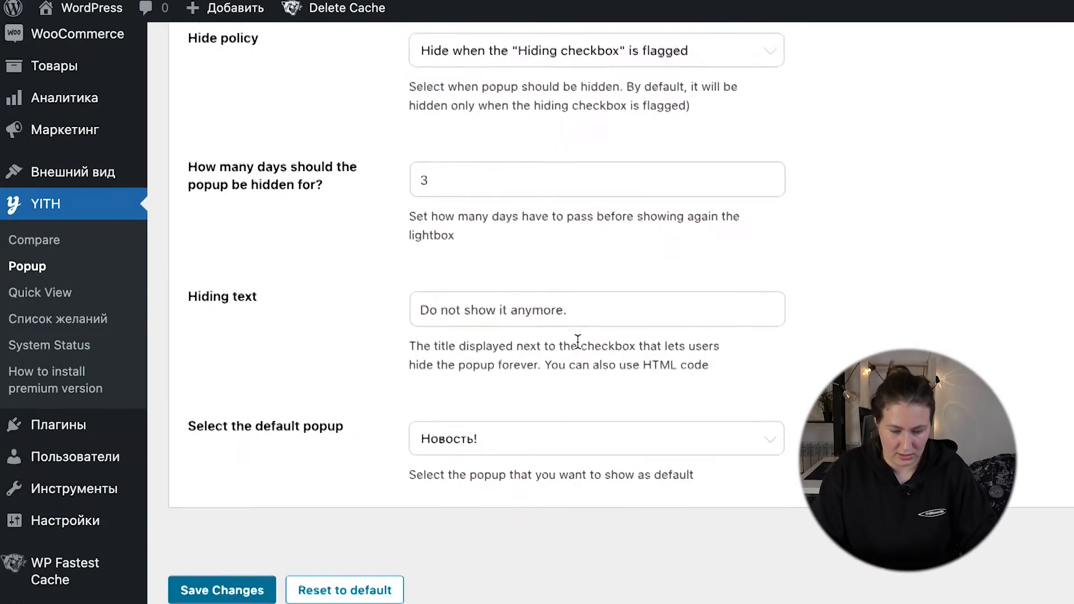
scroll(577, 341, up, 10)
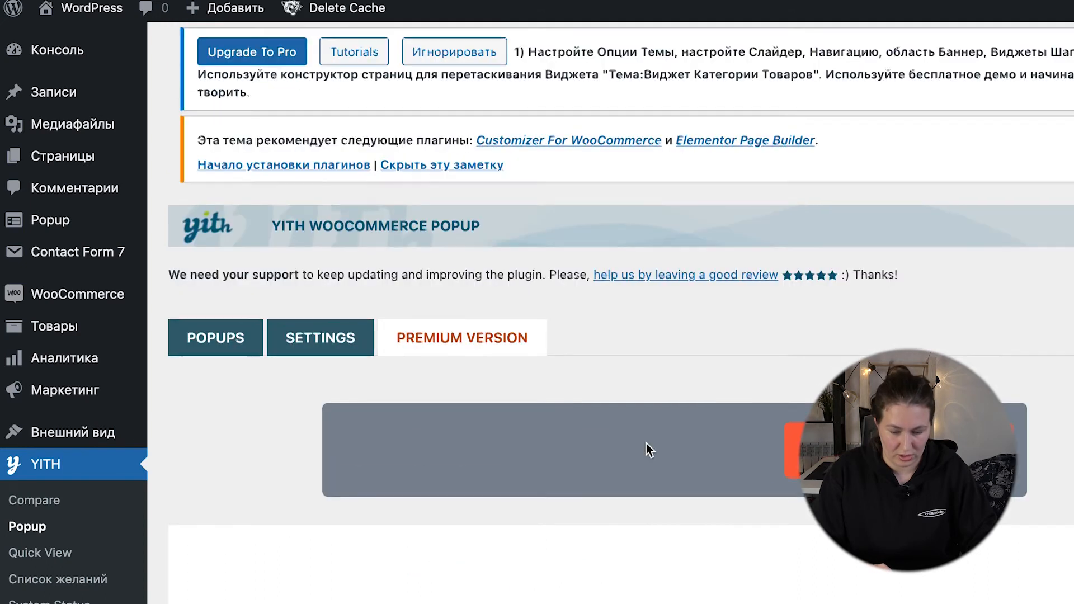
scroll(646, 443, down, 10)
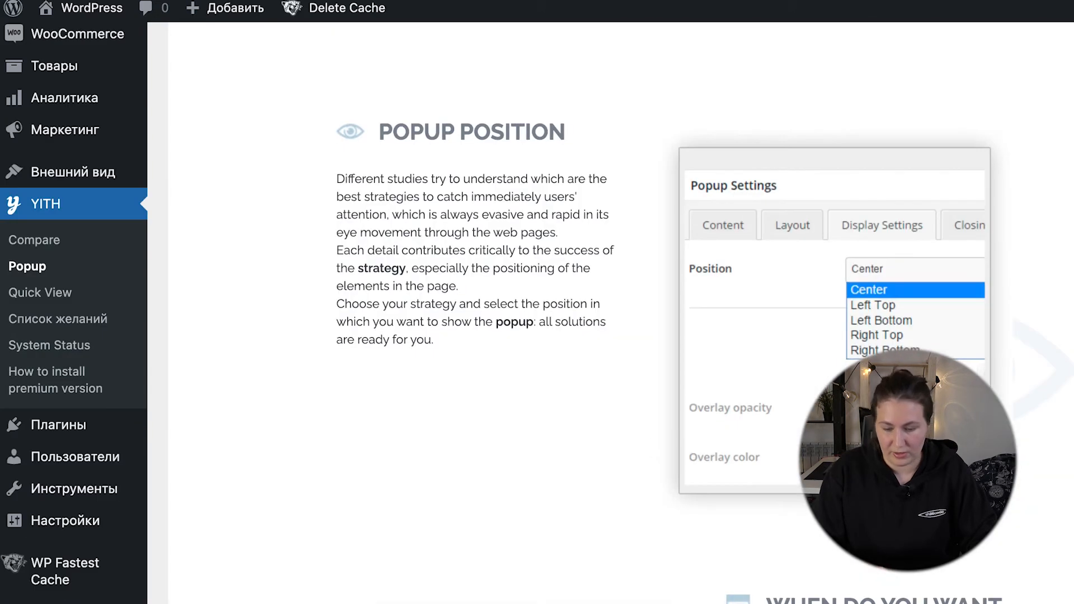
scroll(891, 167, down, 10)
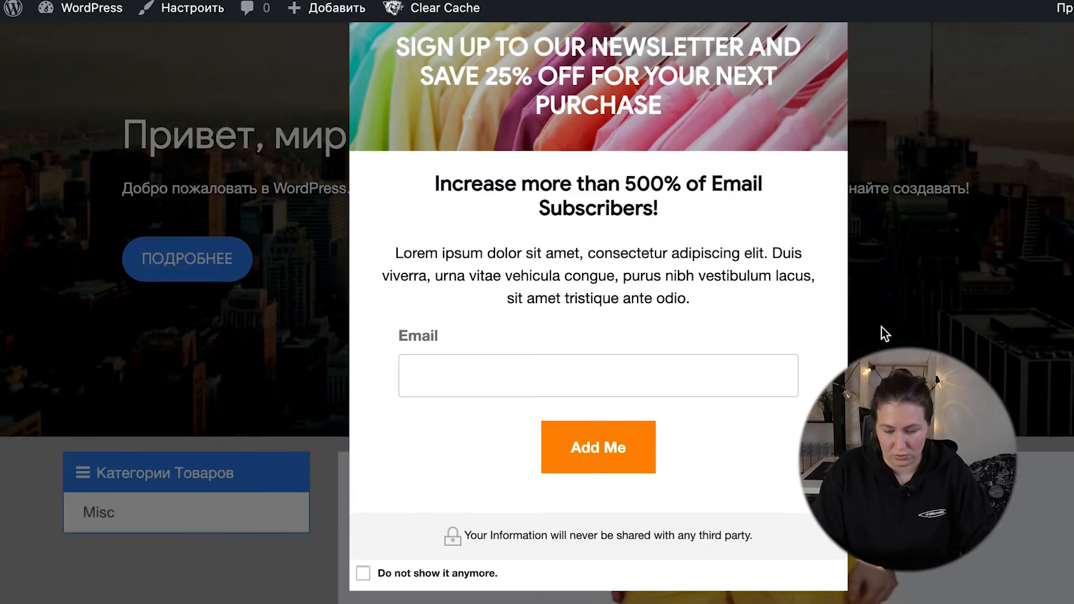
Step: Close the newsletter popup on the front page, open the Misc category and browse its products
click(882, 327)
scroll(462, 430, down, 5)
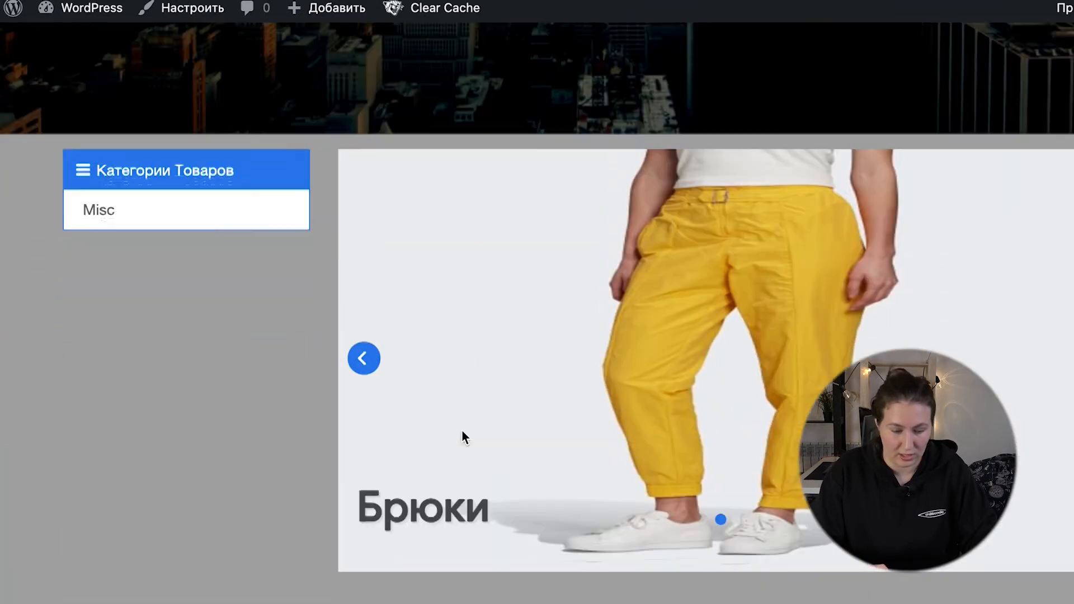
scroll(462, 432, up, 2)
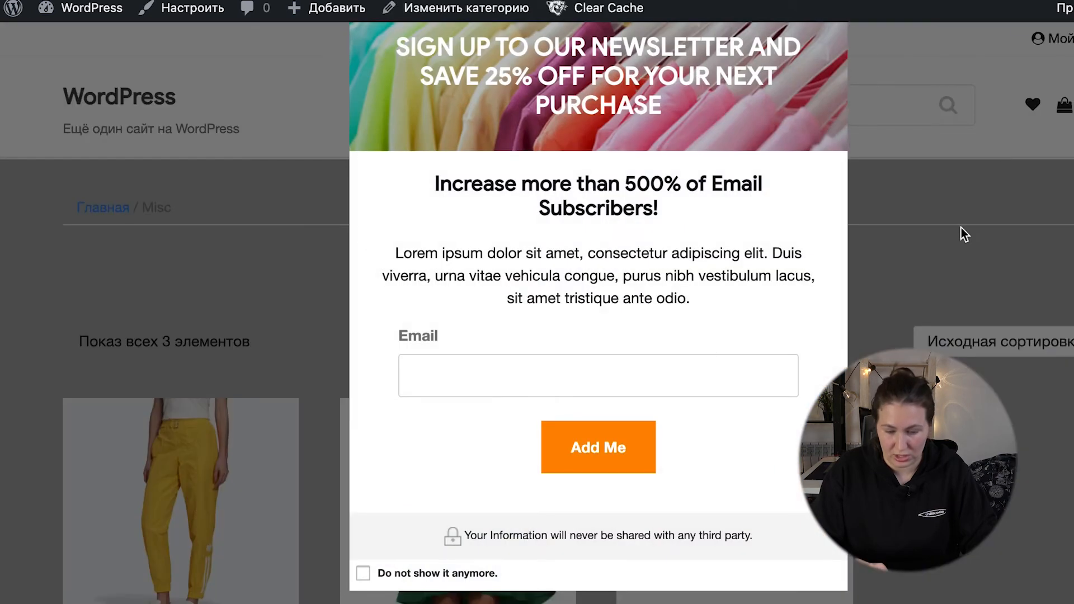
click(960, 227)
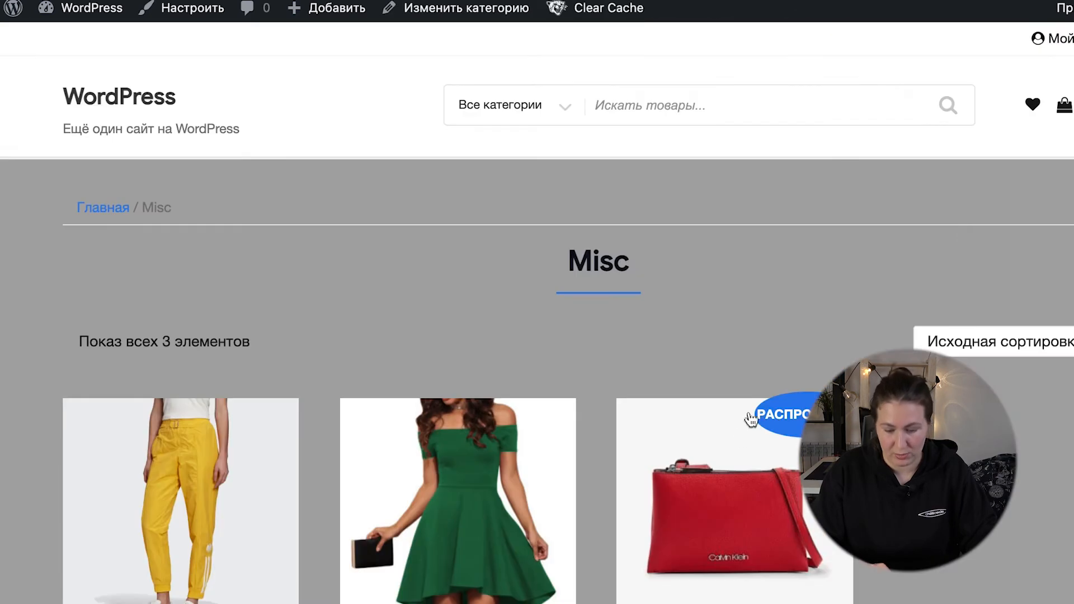
scroll(744, 425, down, 4)
click(212, 288)
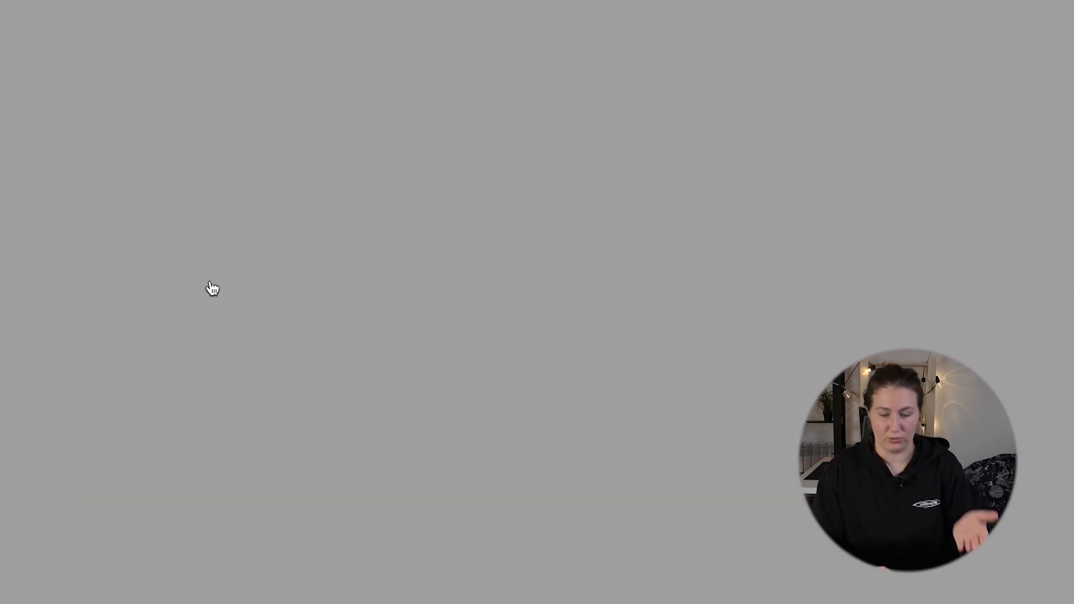
scroll(538, 344, down, 9)
scroll(529, 408, up, 9)
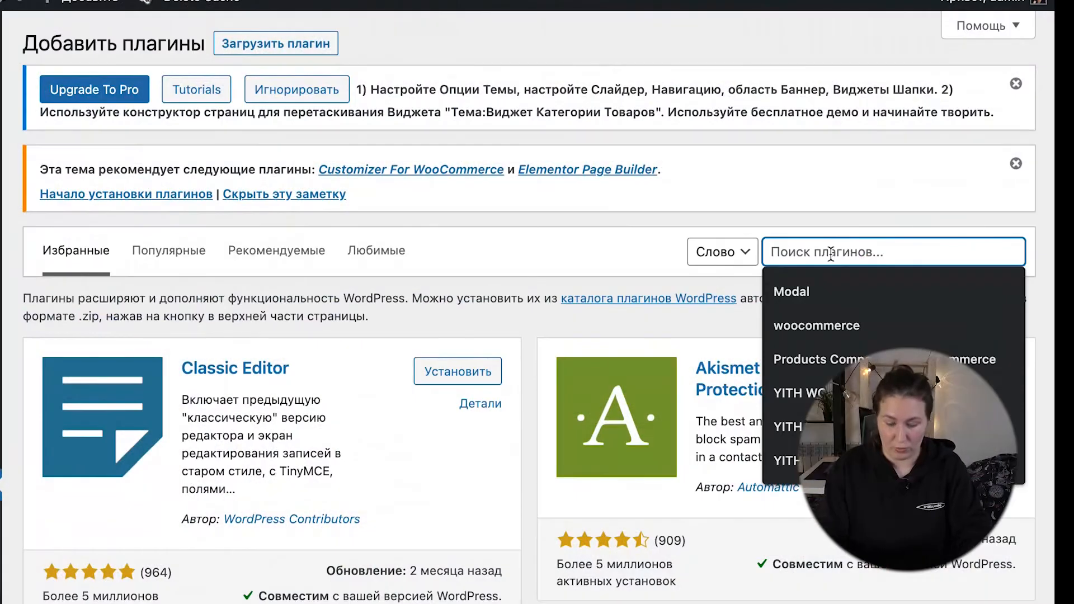
Step: Search the plugin directory for Yoast SEO and install the Yoast SEO plugin
text(Yoast SEO)
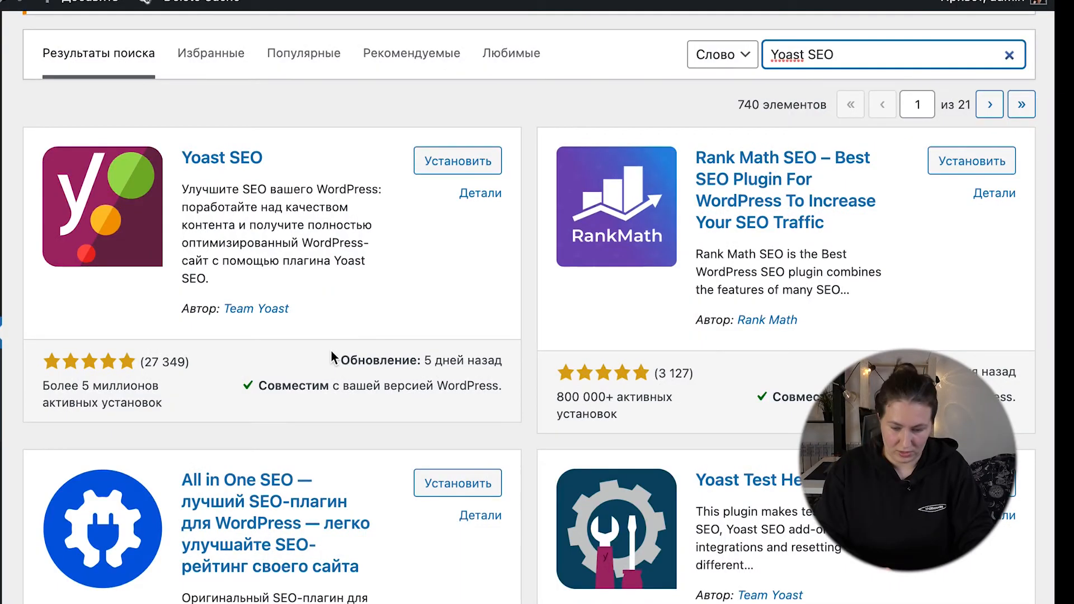
scroll(331, 350, down, 7)
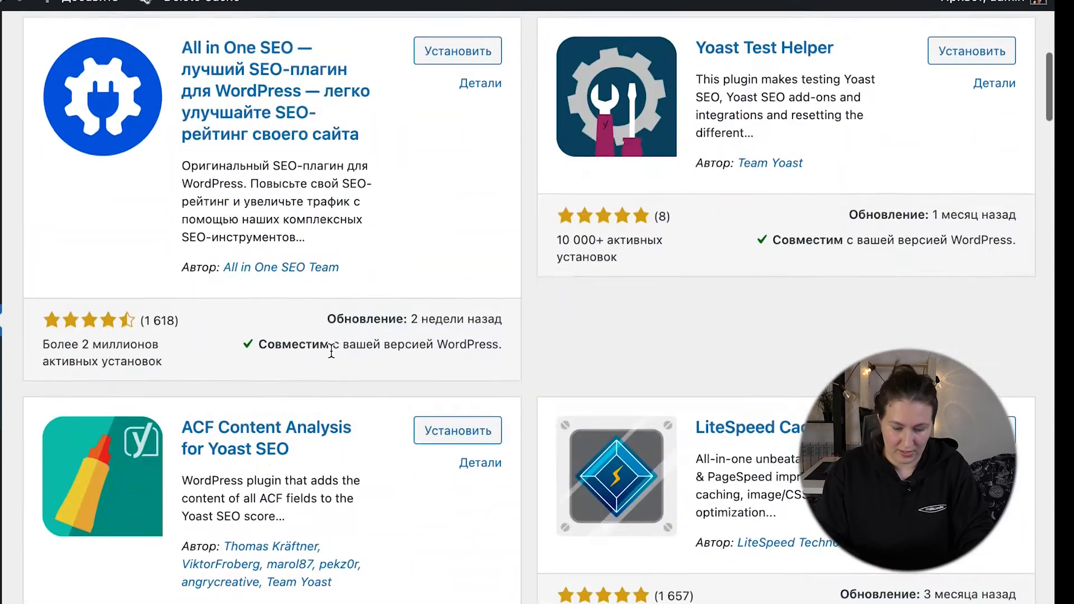
scroll(331, 351, up, 10)
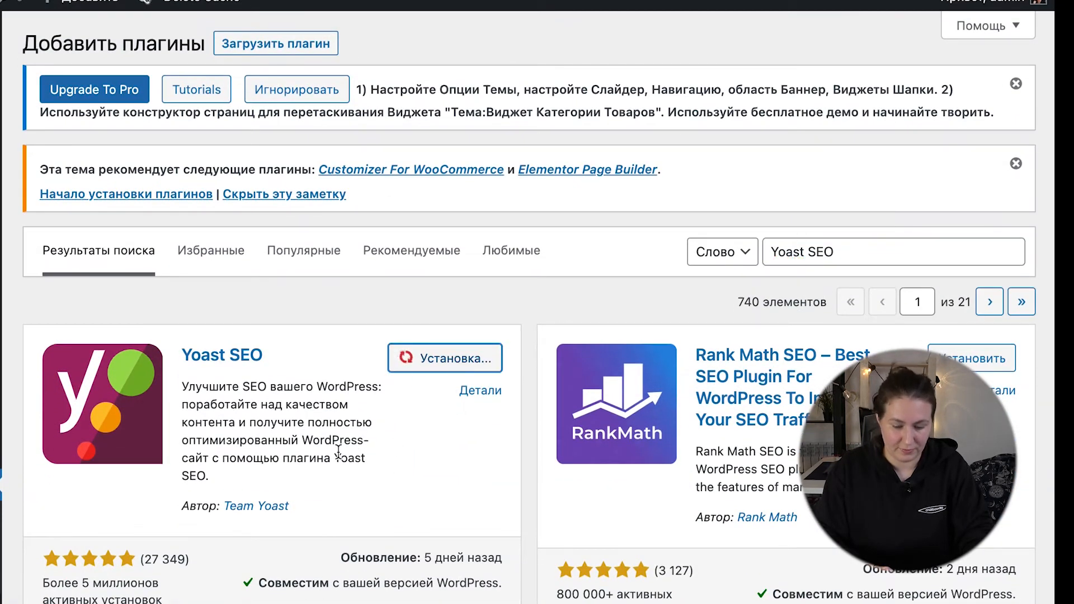
Step: Open the list of all products in a new browser tab and open the Платье product for editing
mouse_move(76, 325)
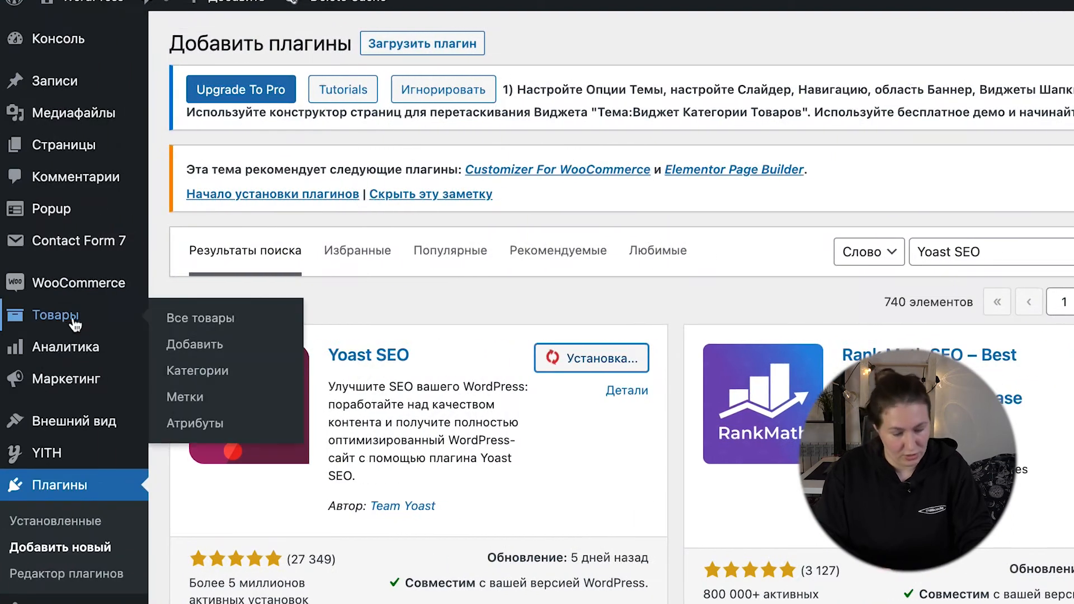
right_click(185, 325)
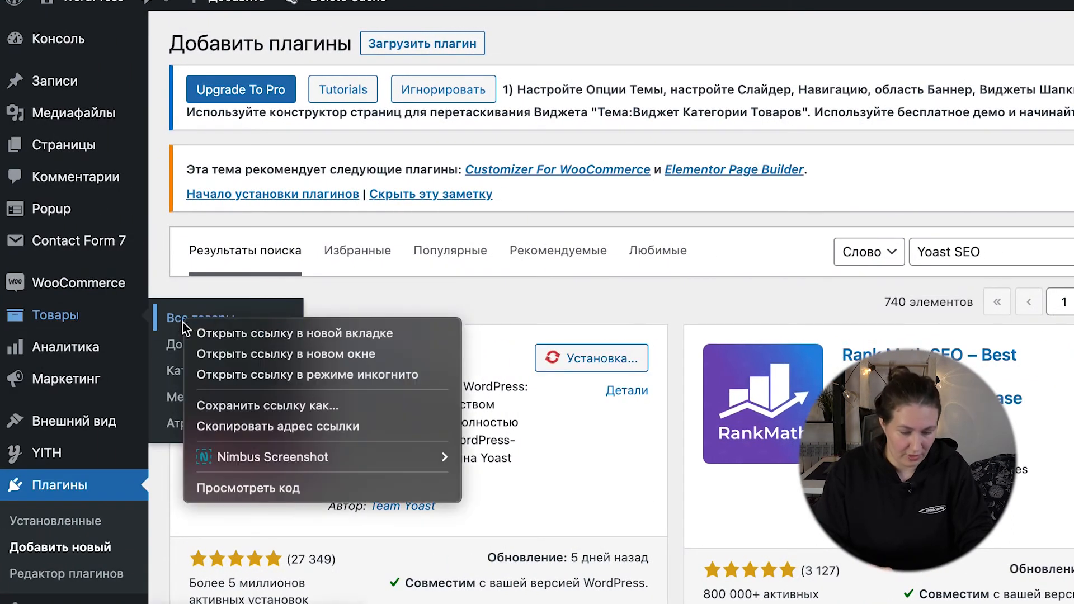
click(253, 335)
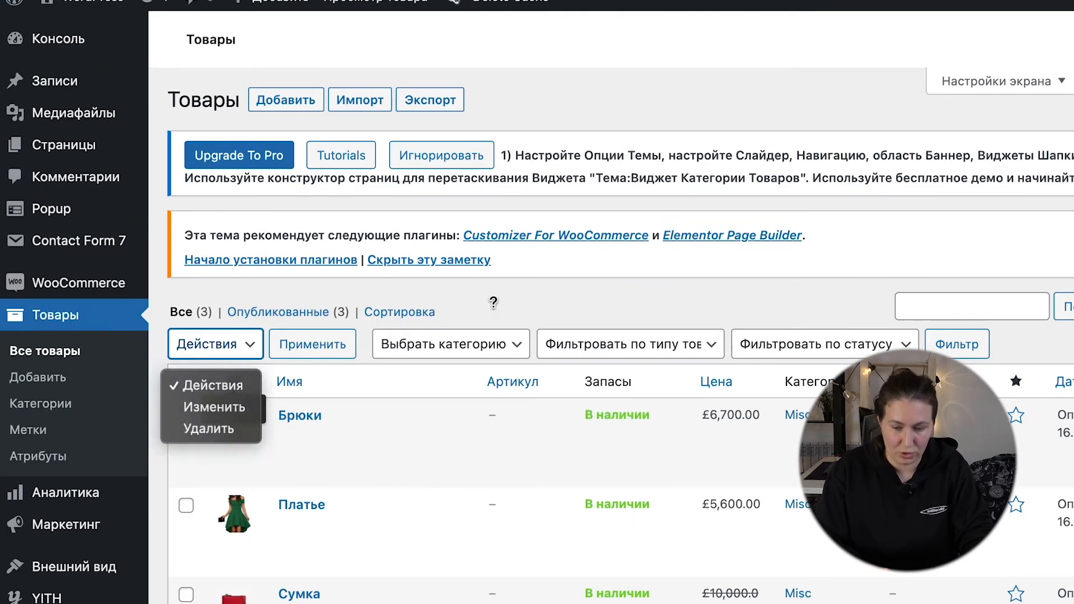
click(234, 521)
Step: Look over the Платье product's edit page, including its description, product data and popup setting
scroll(295, 515, down, 15)
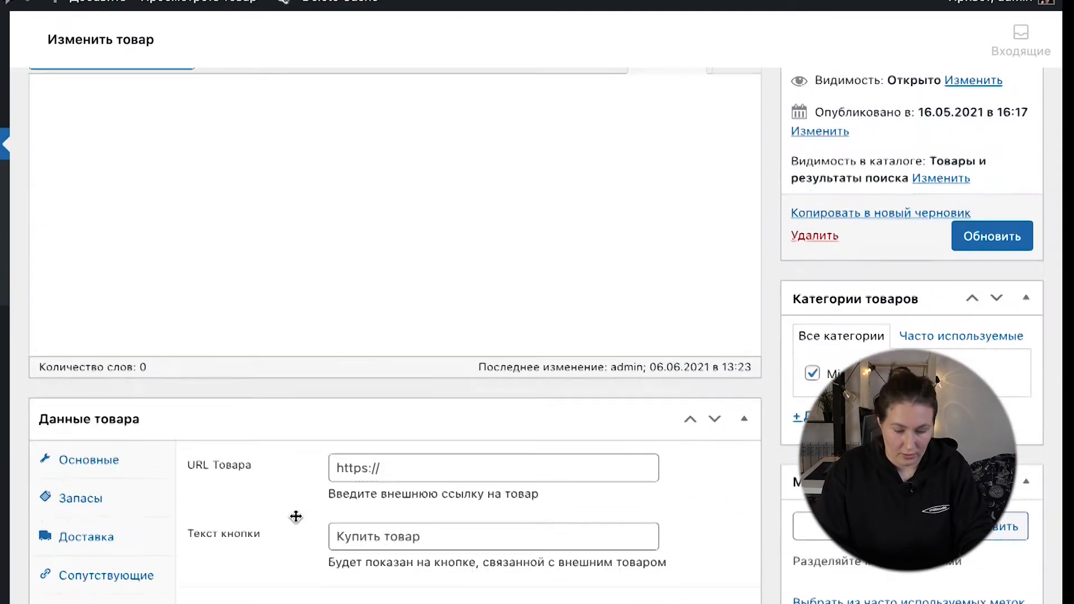
scroll(295, 515, up, 10)
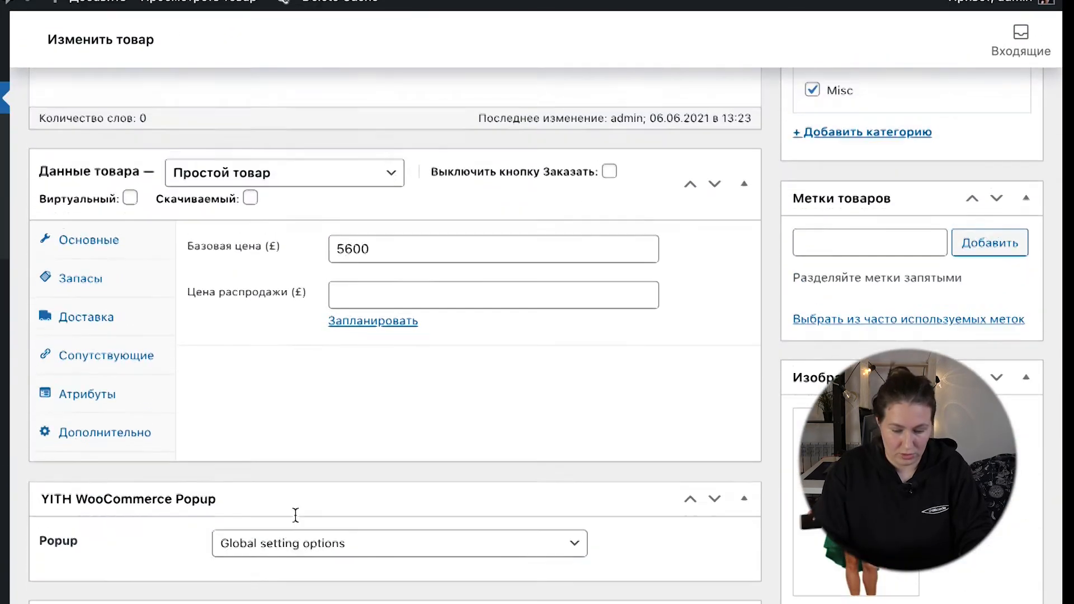
scroll(295, 514, down, 4)
scroll(294, 514, down, 9)
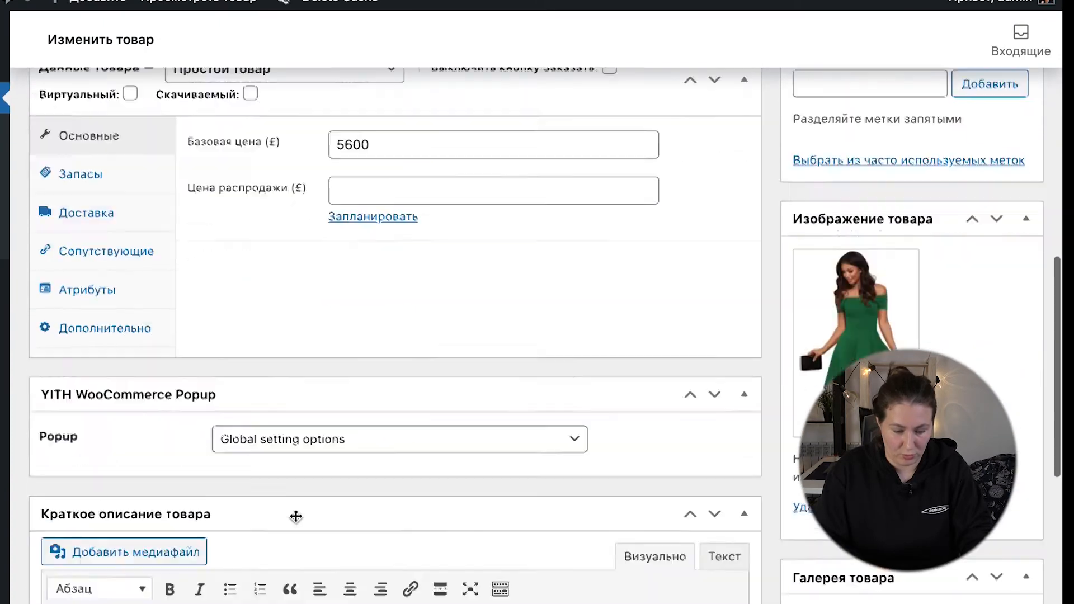
scroll(295, 515, up, 9)
scroll(294, 515, up, 8)
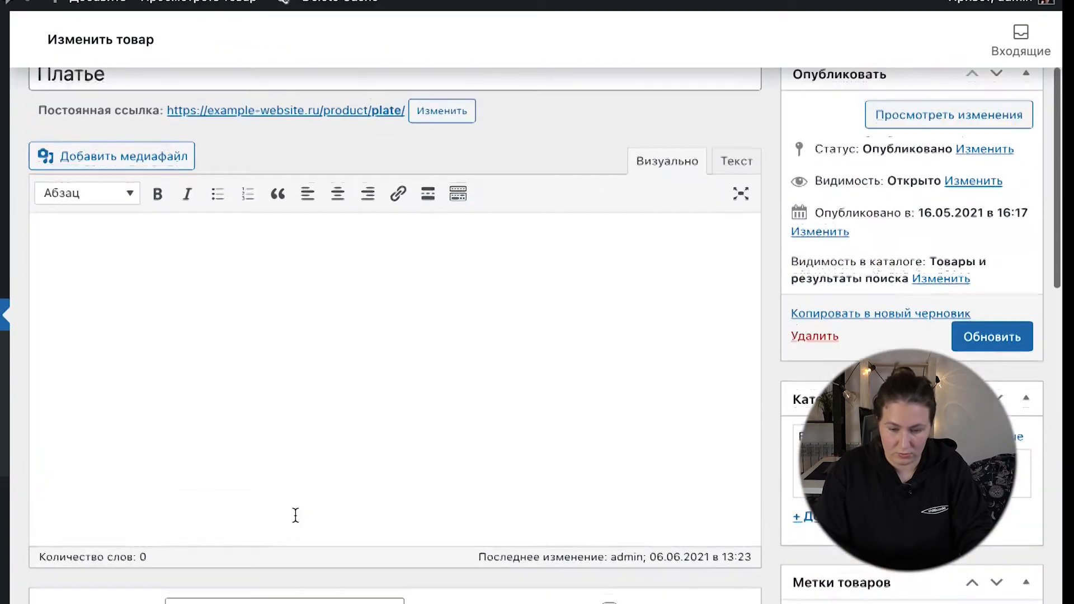
Step: Activate the Yoast SEO plugin and reload the Платье product's edit page
scroll(294, 514, down, 6)
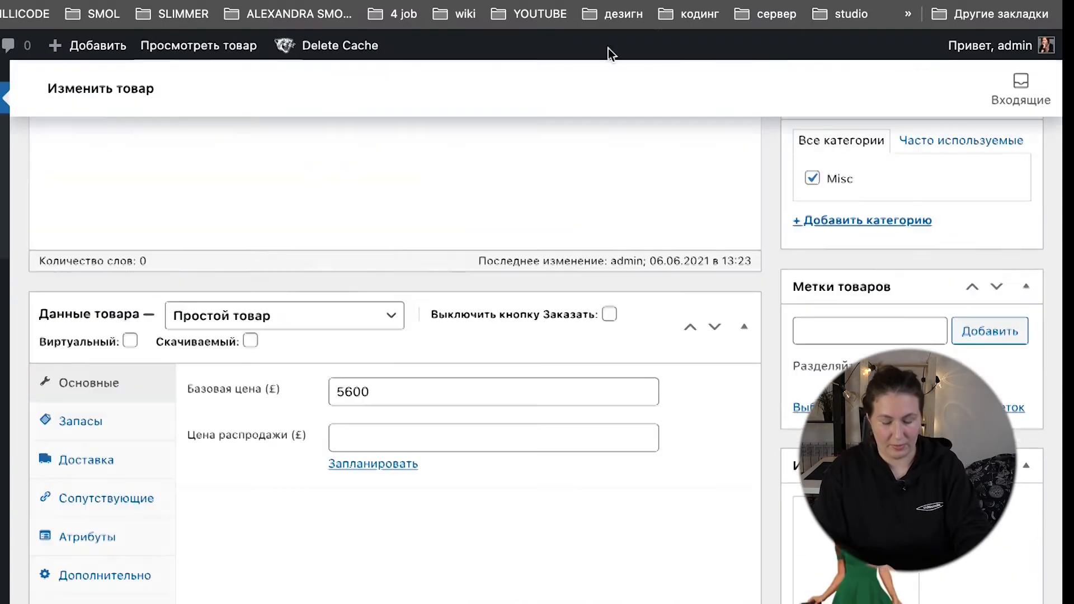
scroll(408, 324, up, 6)
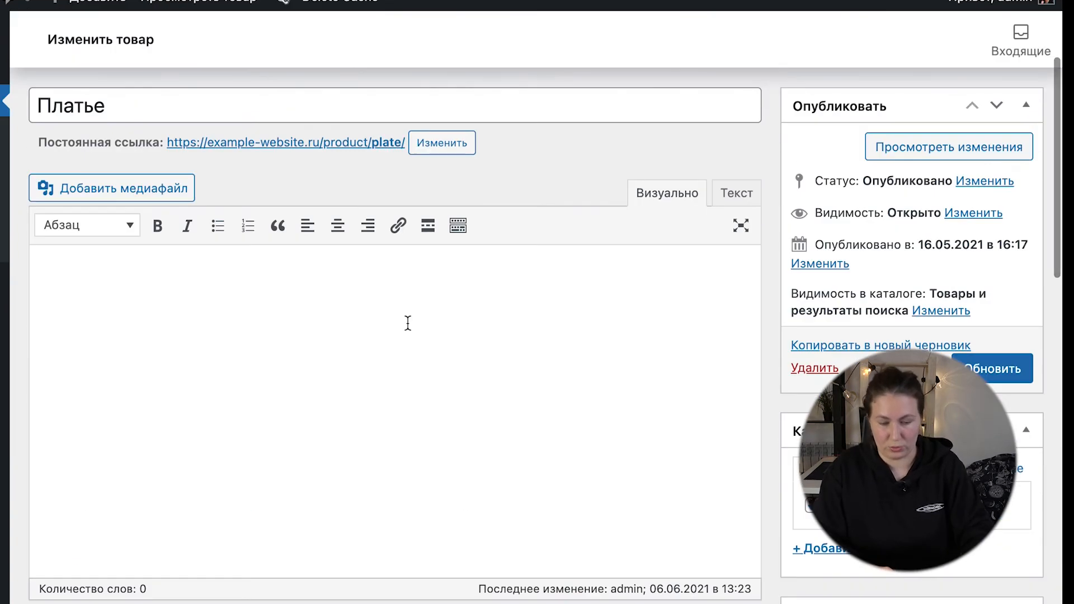
scroll(408, 323, down, 5)
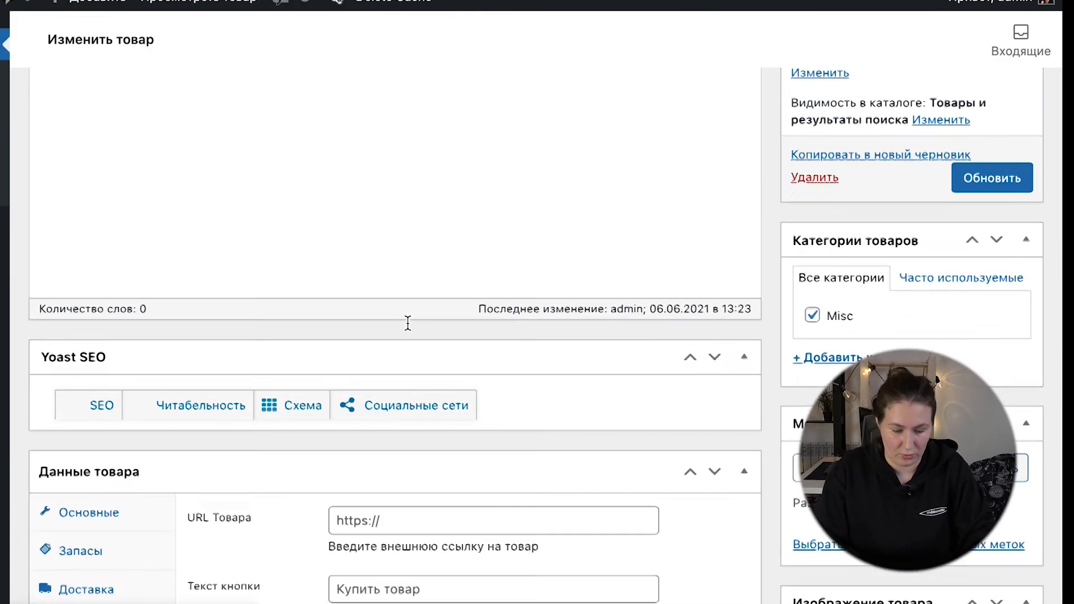
Step: Examine the Платье product's Yoast SEO section, including the focus keyword, Google preview, SEO title, slug and meta description
scroll(408, 324, up, 2)
scroll(408, 323, down, 2)
scroll(408, 323, up, 2)
scroll(407, 324, down, 8)
scroll(407, 323, up, 8)
scroll(408, 323, down, 8)
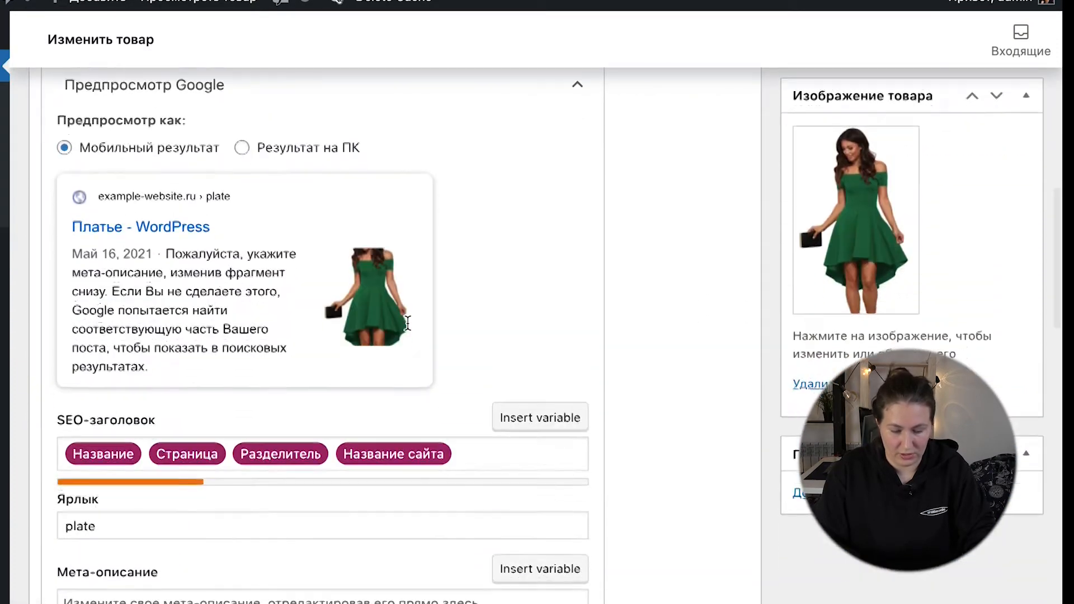
scroll(276, 430, up, 3)
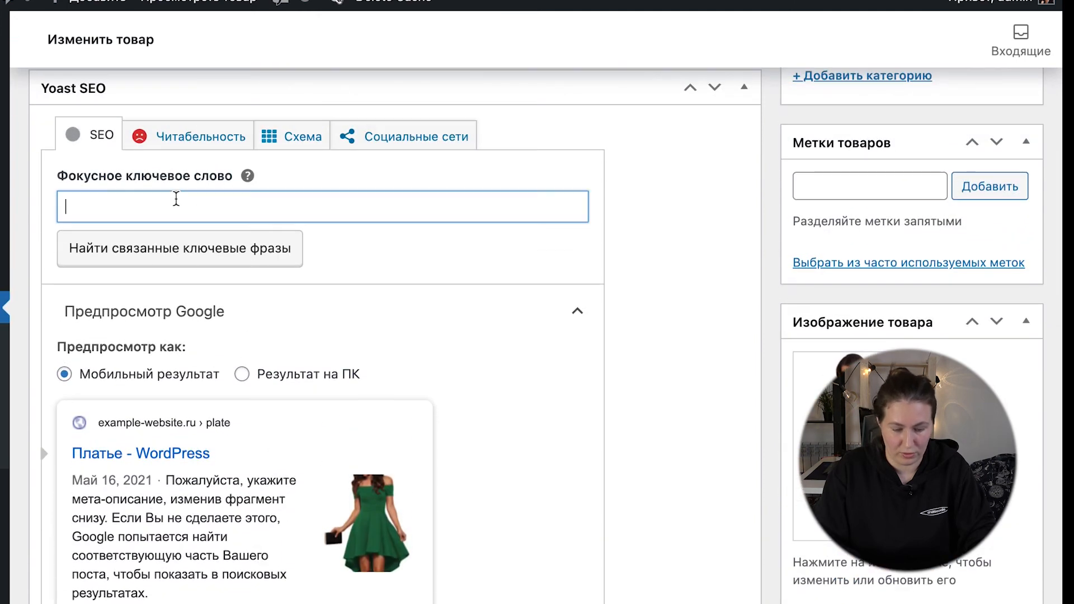
scroll(218, 402, down, 5)
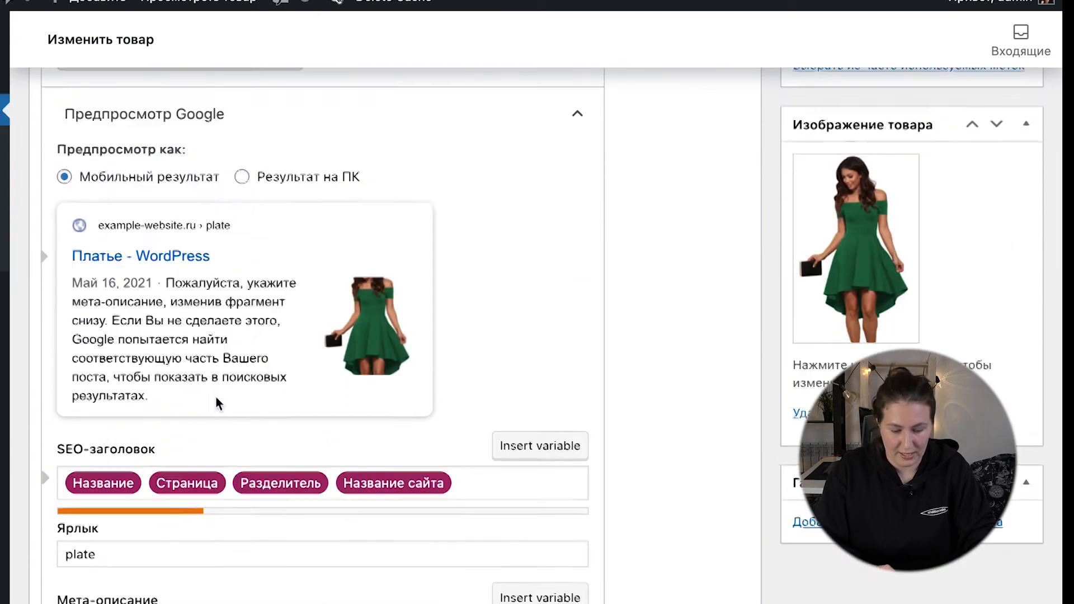
scroll(218, 402, down, 5)
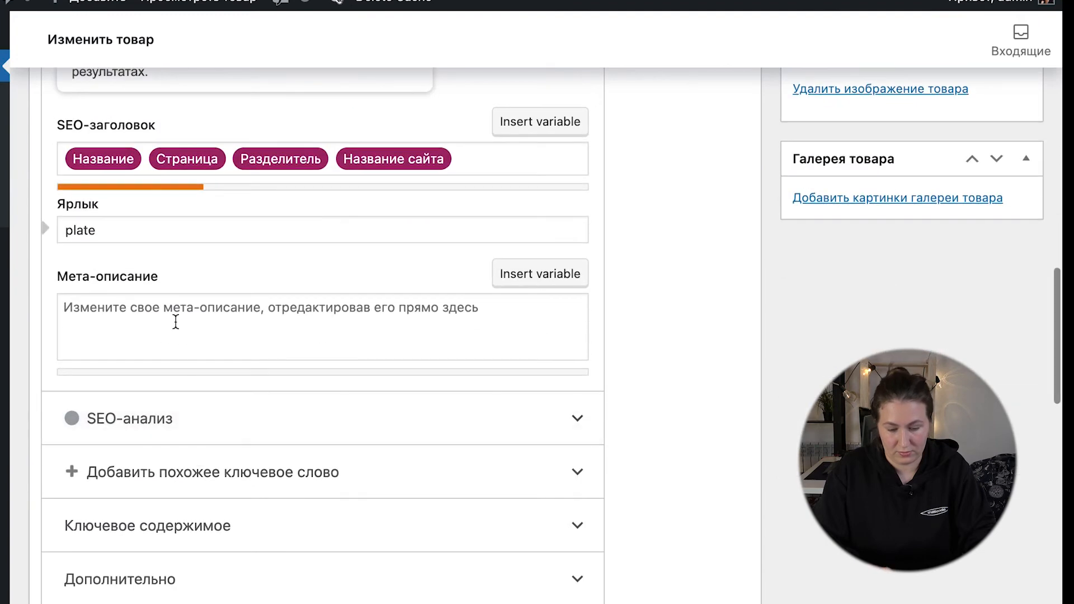
scroll(235, 316, up, 15)
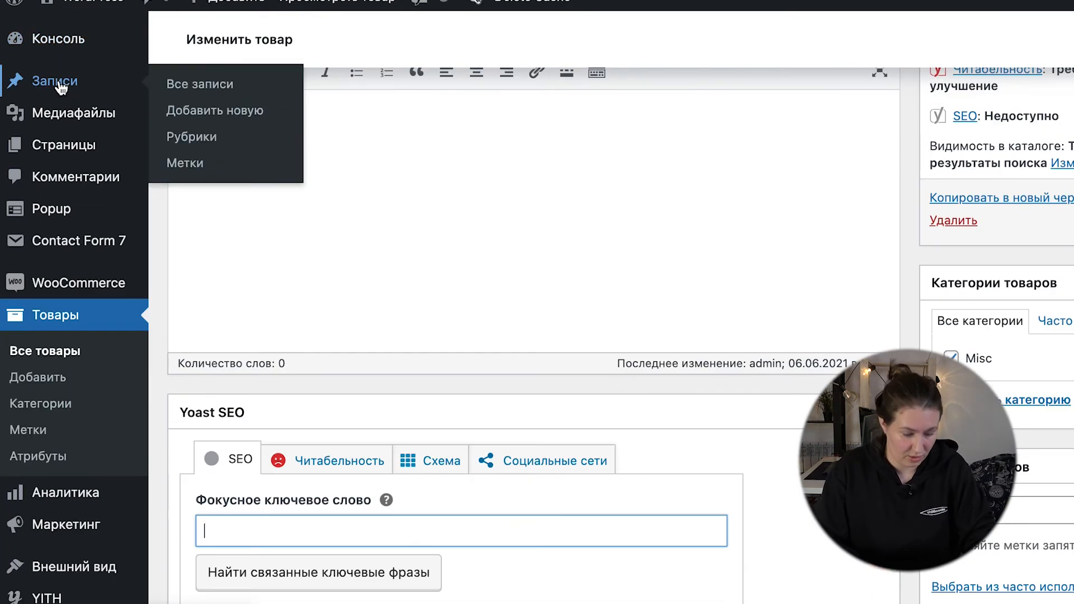
Step: Open the site's general settings and set the site title to Одежда
scroll(86, 462, down, 4)
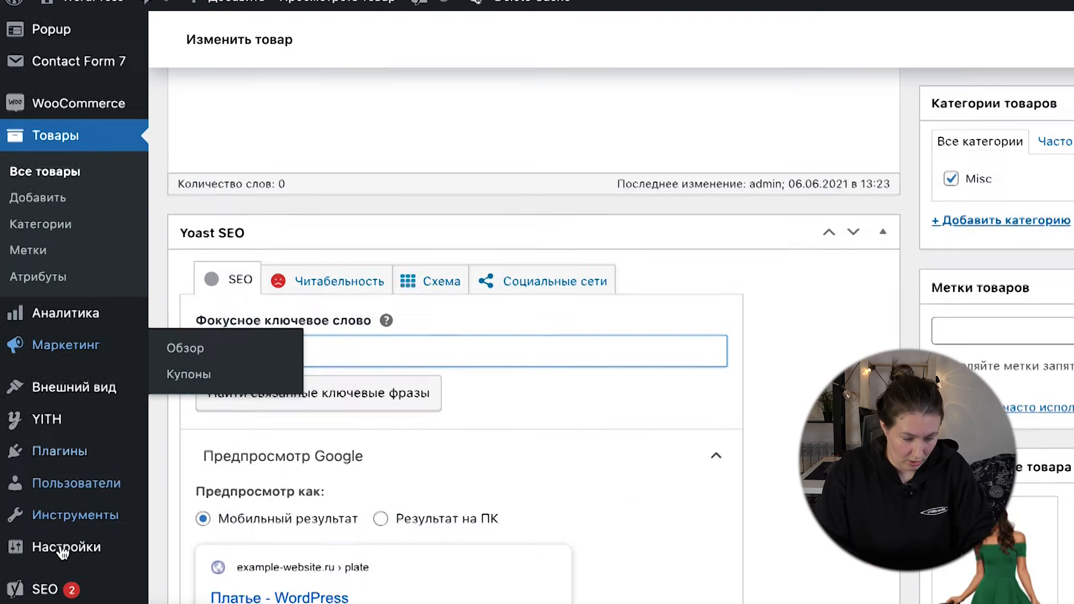
mouse_move(100, 361)
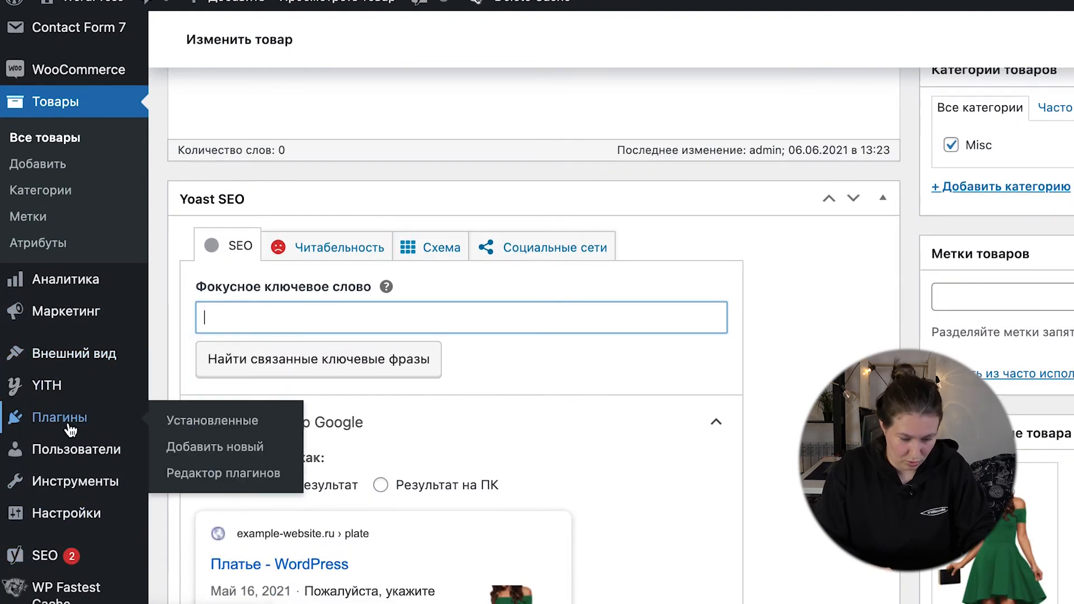
mouse_move(64, 523)
click(177, 389)
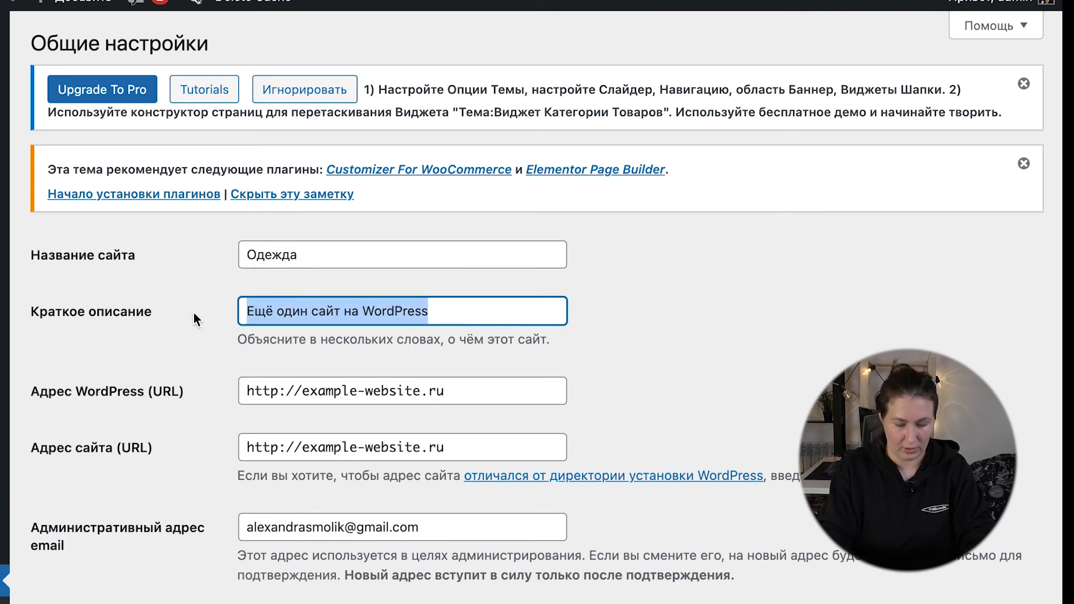
Step: Set the site's tagline to Новая одежда and save the general settings
text(Новая)
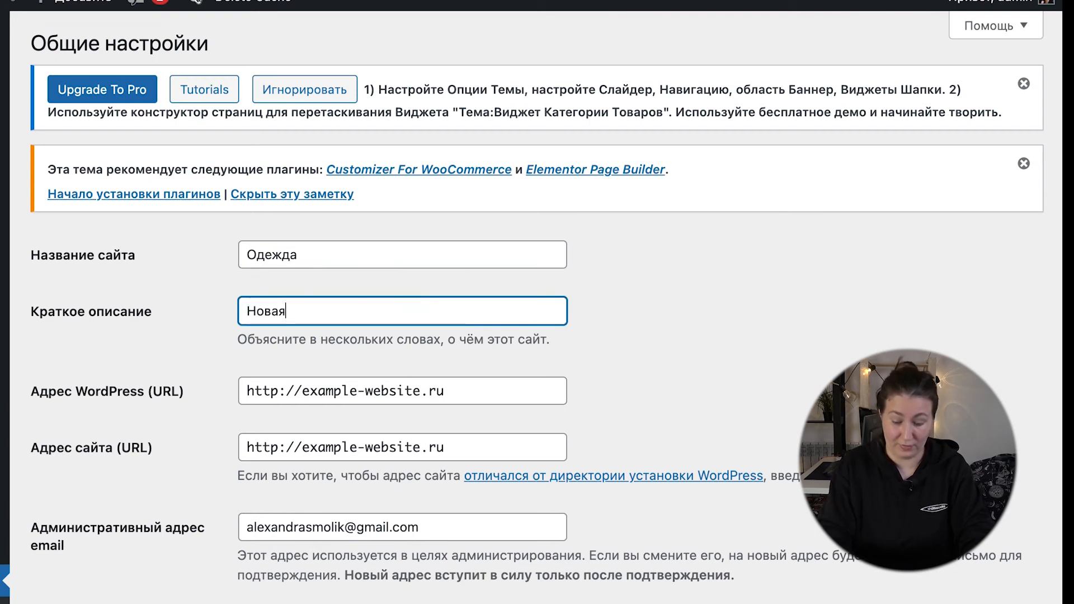
text( оде)
text(ж)
scroll(267, 416, down, 12)
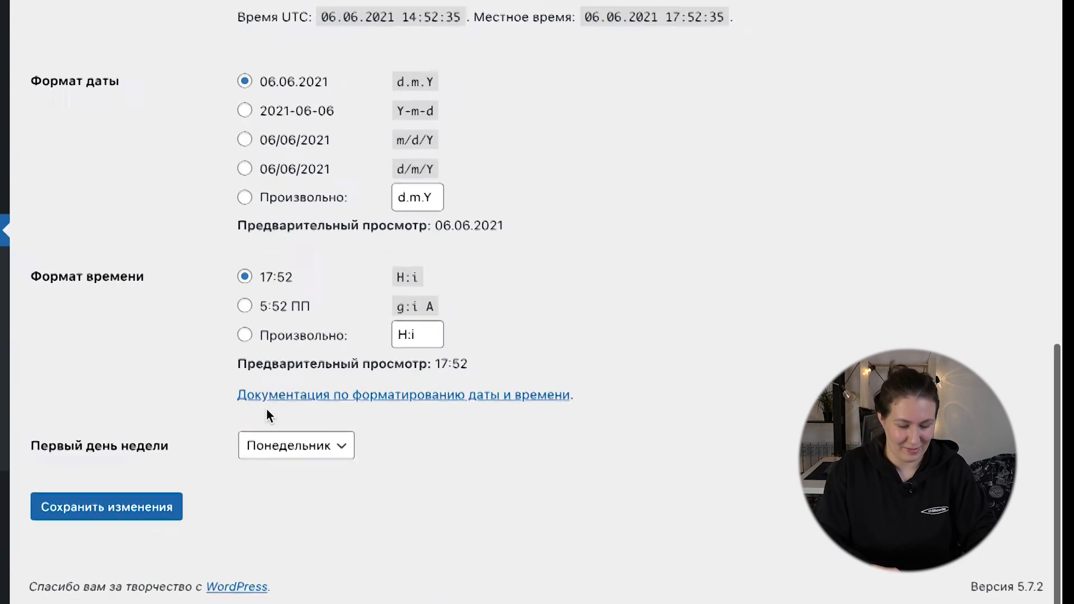
click(103, 530)
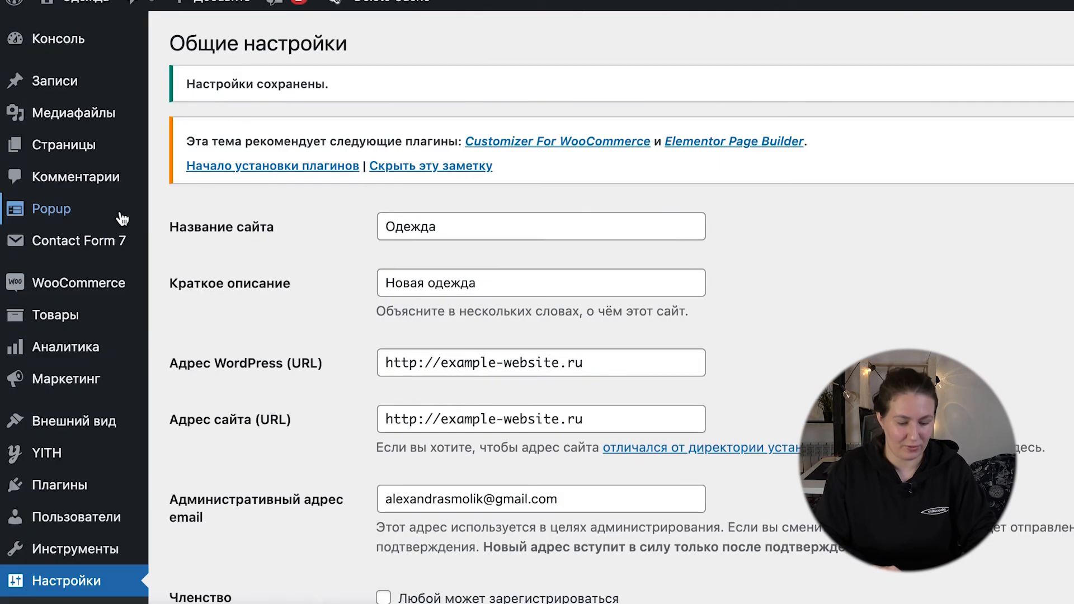
Step: Reopen the Платье product for editing and check the site title in its Yoast SEO Google preview
mouse_move(67, 314)
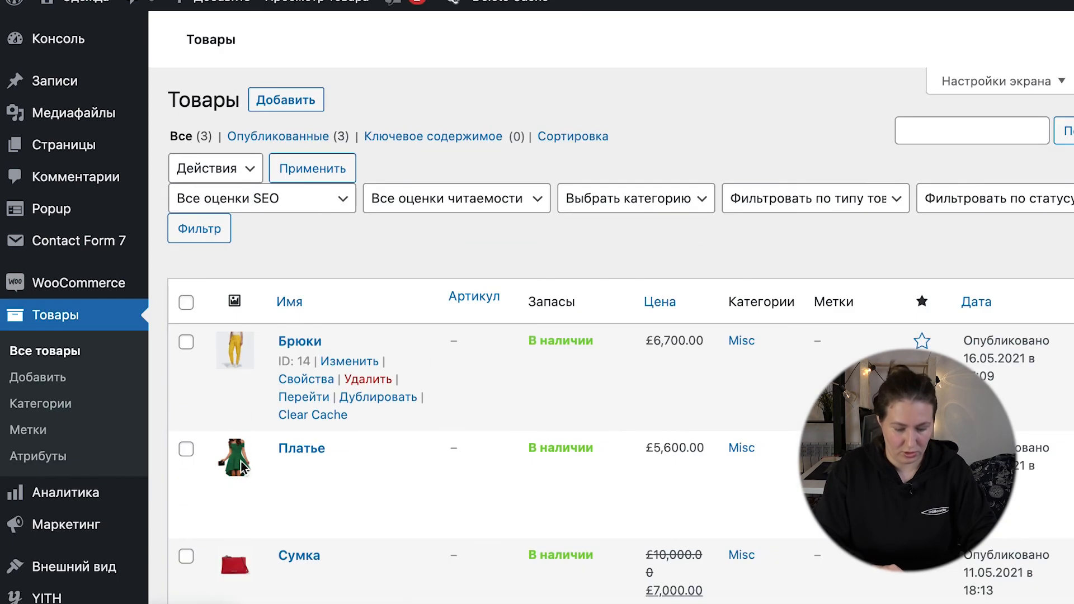
click(241, 461)
scroll(187, 340, down, 10)
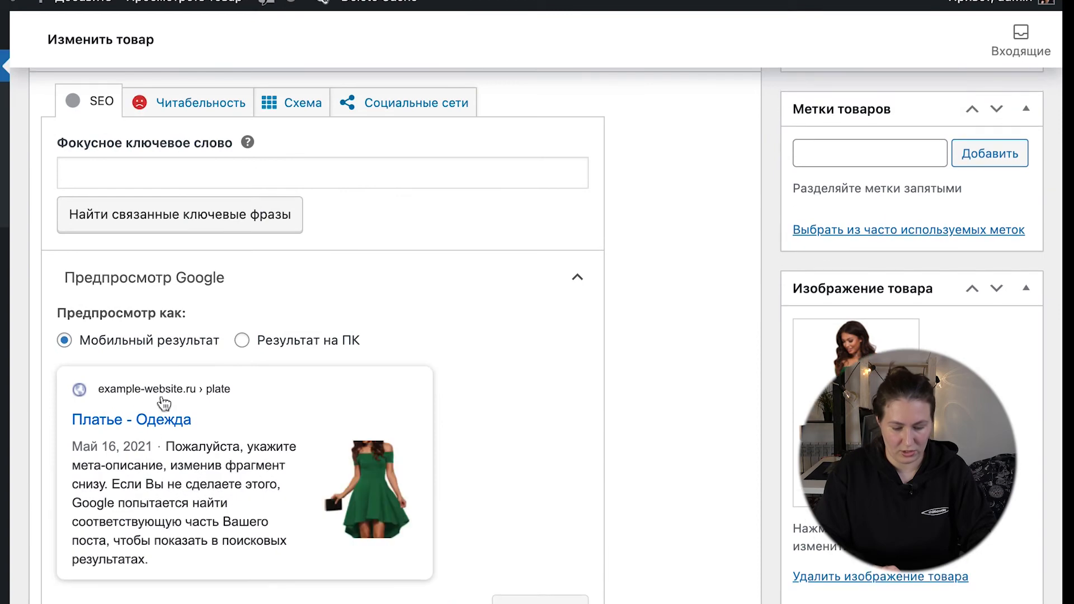
Step: Review the Платье product's edit page from its title to the Yoast SEO focus keyword, SEO title, slug and meta description fields
scroll(551, 348, up, 15)
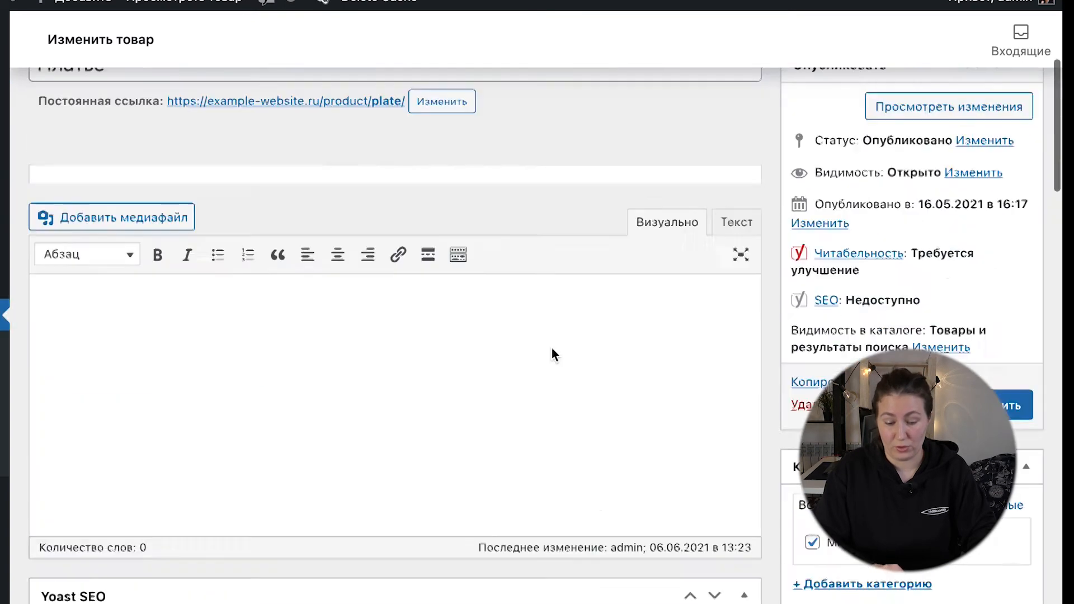
scroll(599, 525, down, 20)
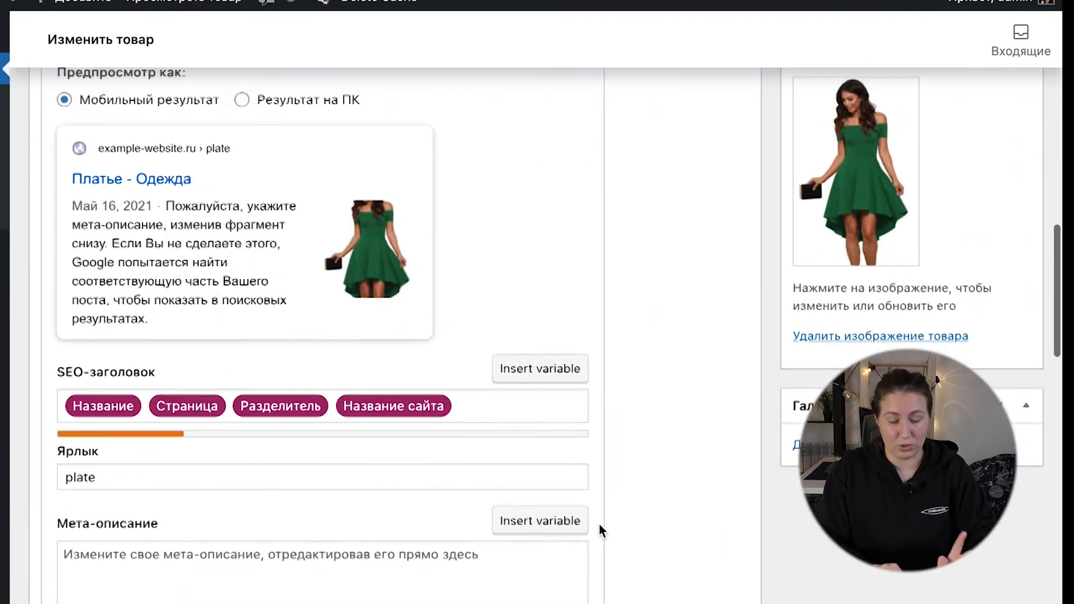
scroll(599, 525, up, 4)
scroll(563, 461, up, 3)
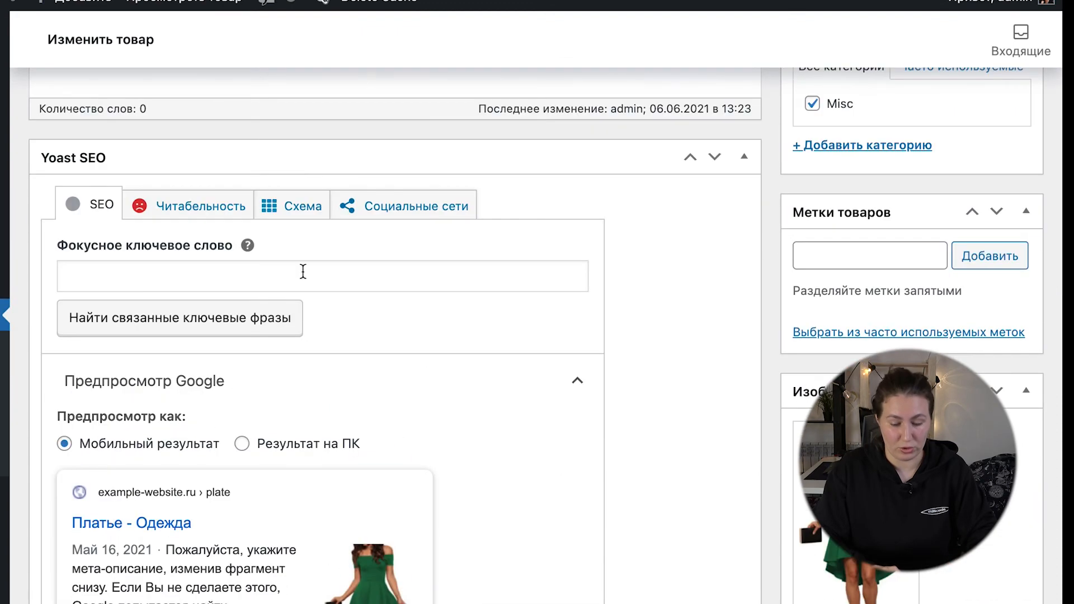
scroll(212, 447, down, 12)
scroll(187, 338, up, 1)
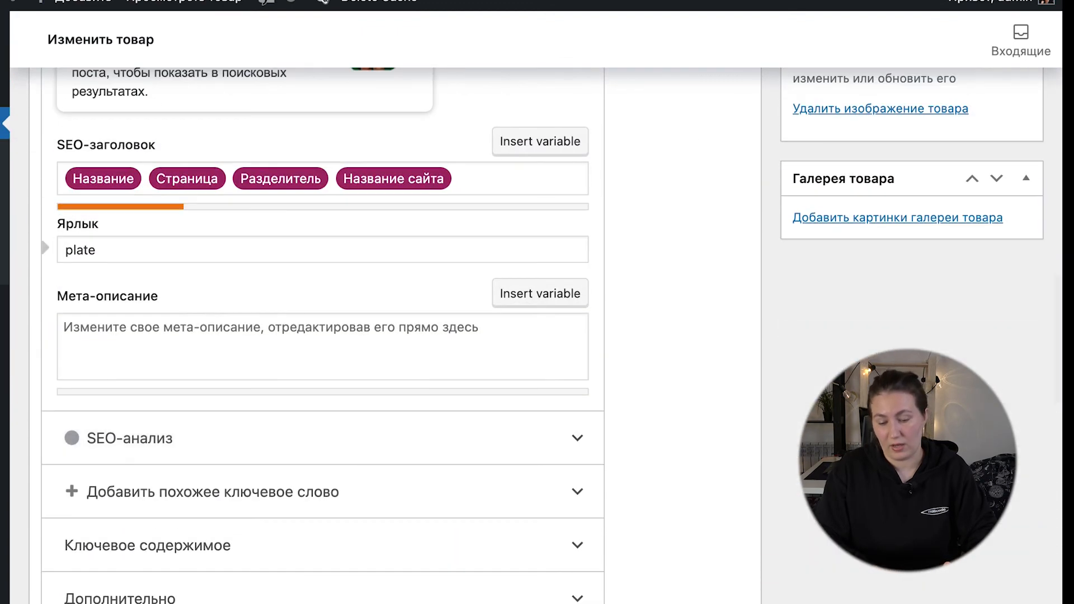
mouse_move(585, 588)
scroll(685, 329, up, 20)
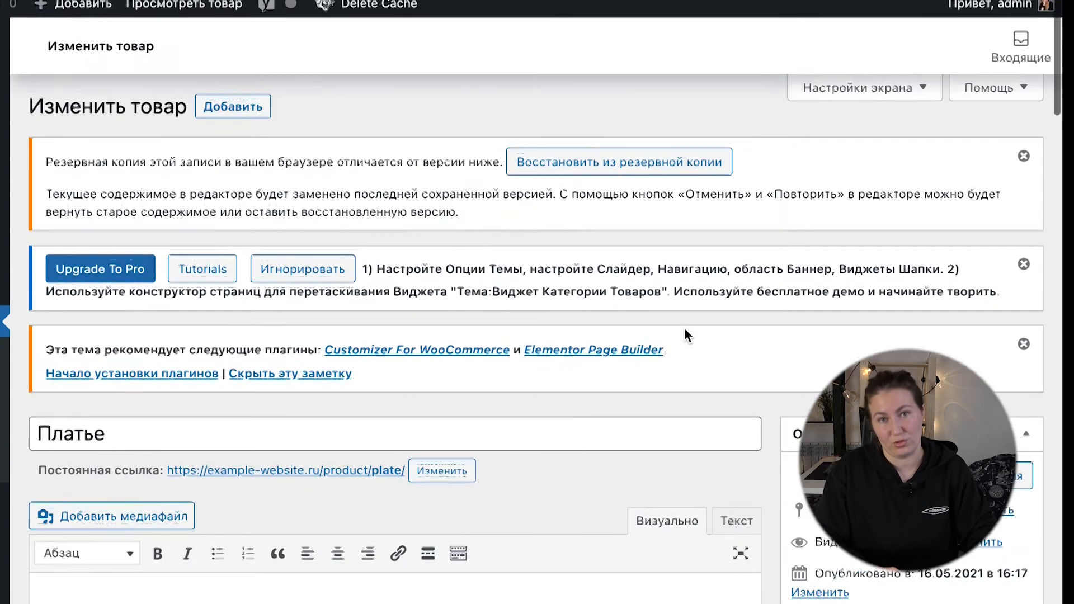
scroll(685, 329, down, 2)
scroll(687, 336, down, 8)
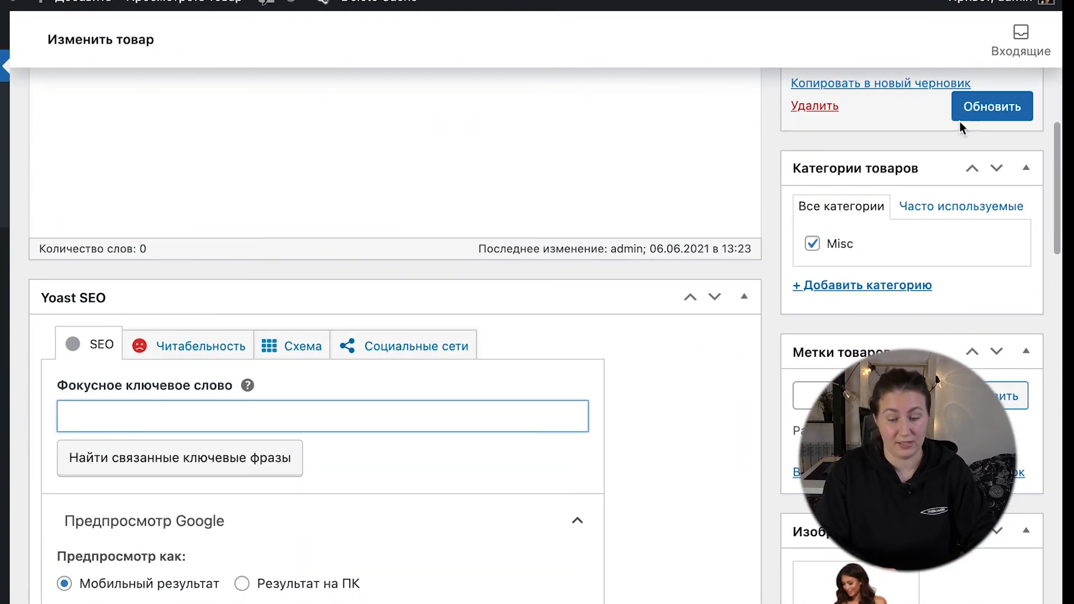